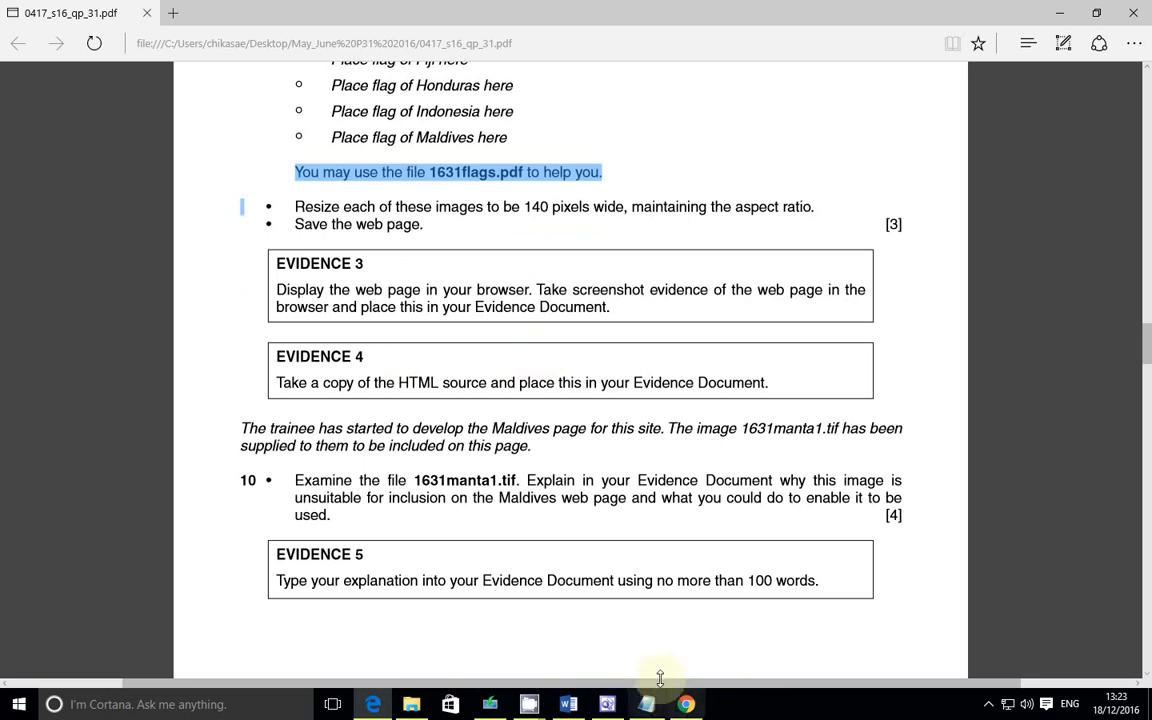
Step: Switch to the web page editor and save the 1631manta.htm page
mouse_move(664, 710)
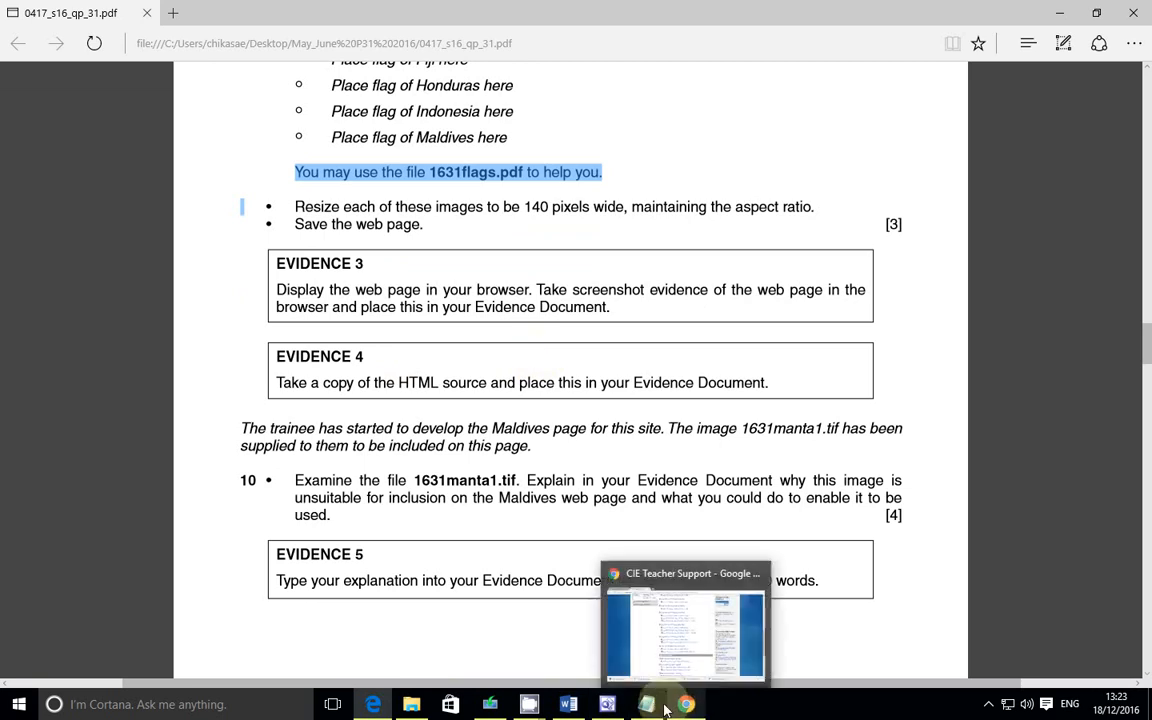
left_click(608, 702)
left_click(22, 29)
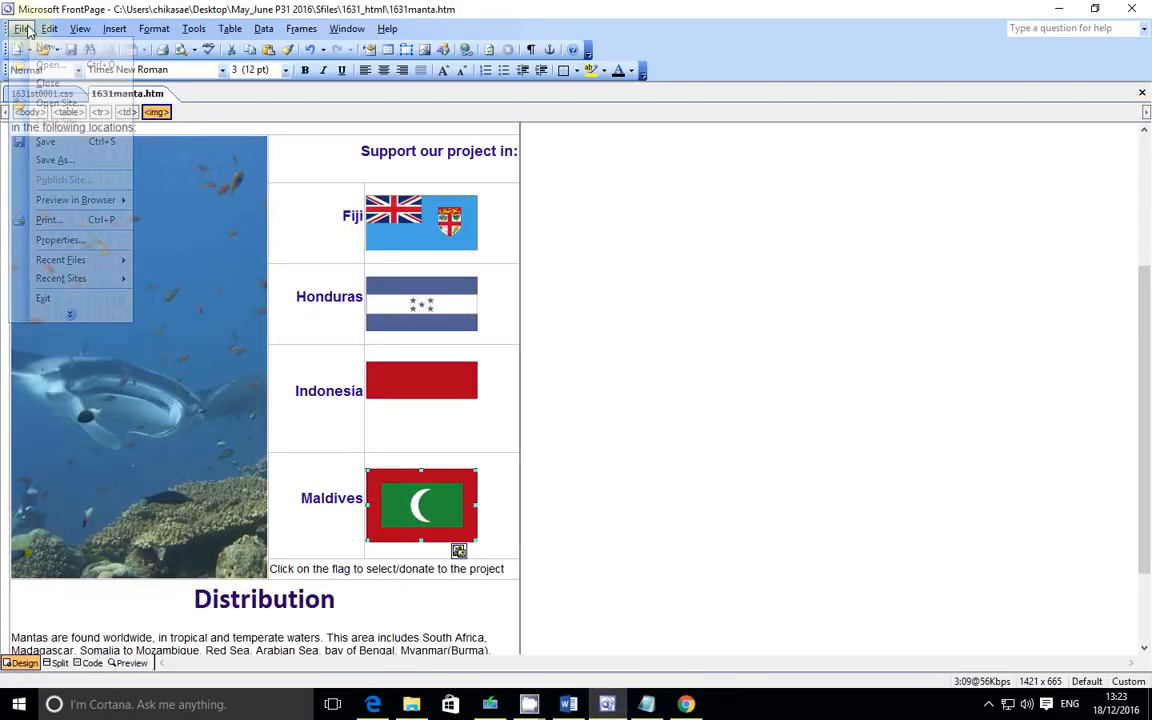
left_click(44, 143)
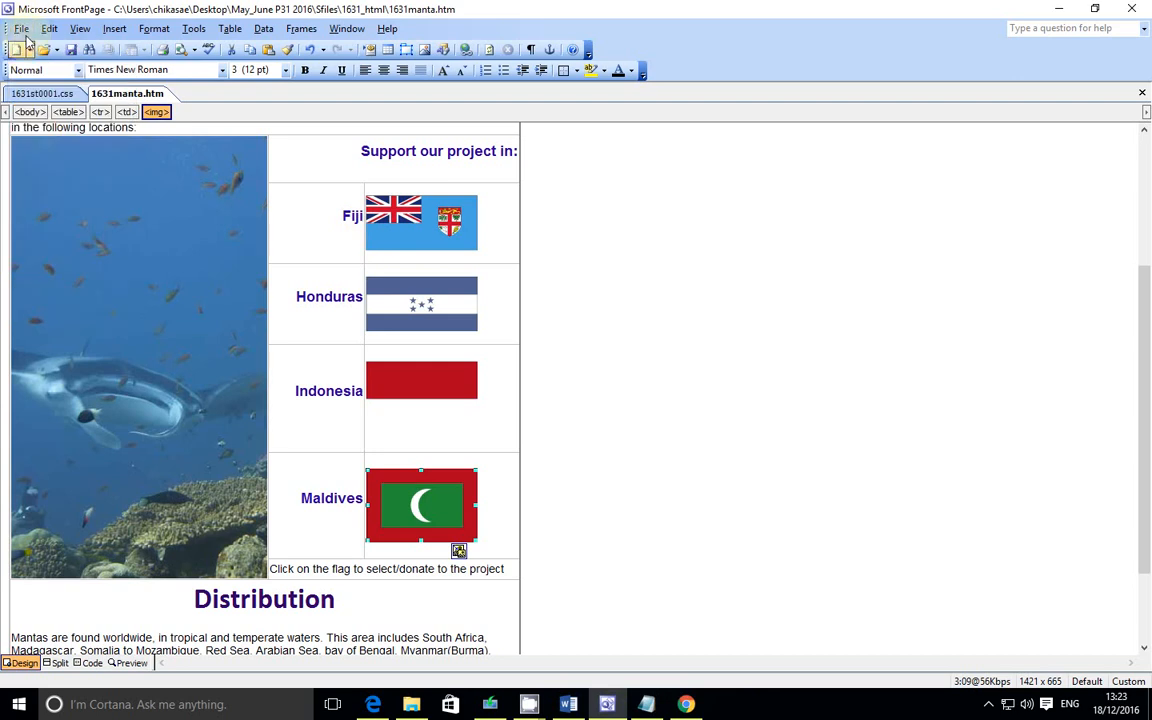
Step: Add a new preview browser whose command is iexplore from Program Files (x86)\Internet Explorer
left_click(22, 29)
mouse_move(105, 203)
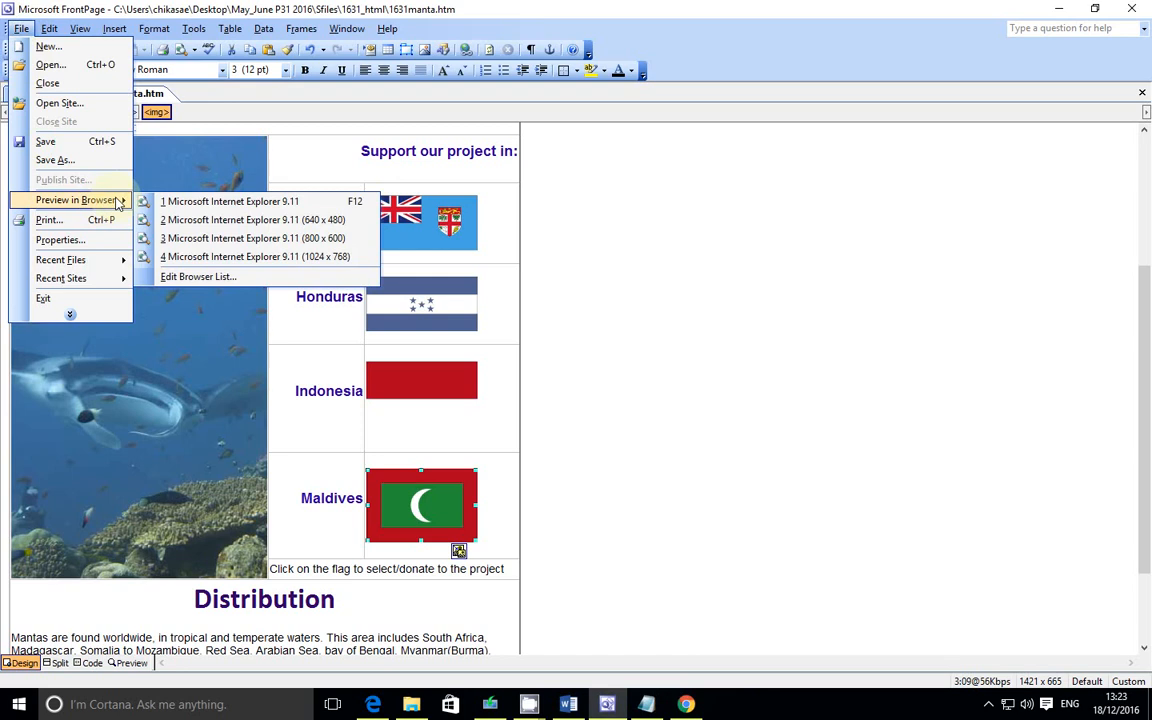
left_click(205, 277)
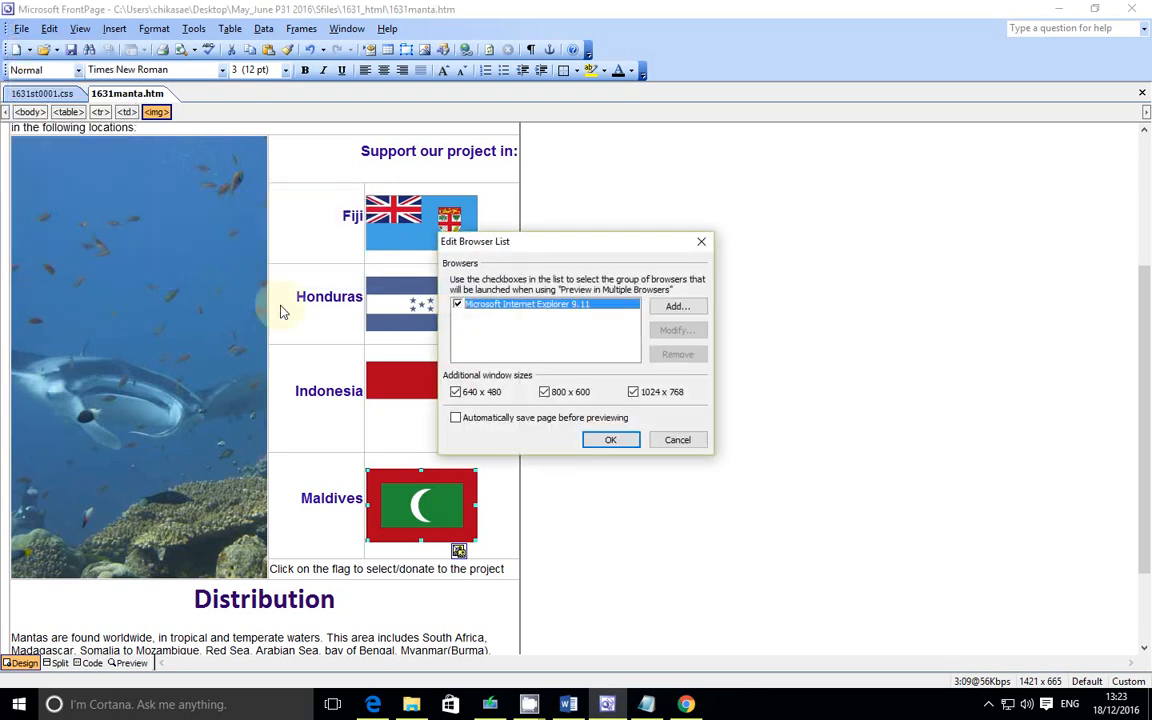
left_click(674, 305)
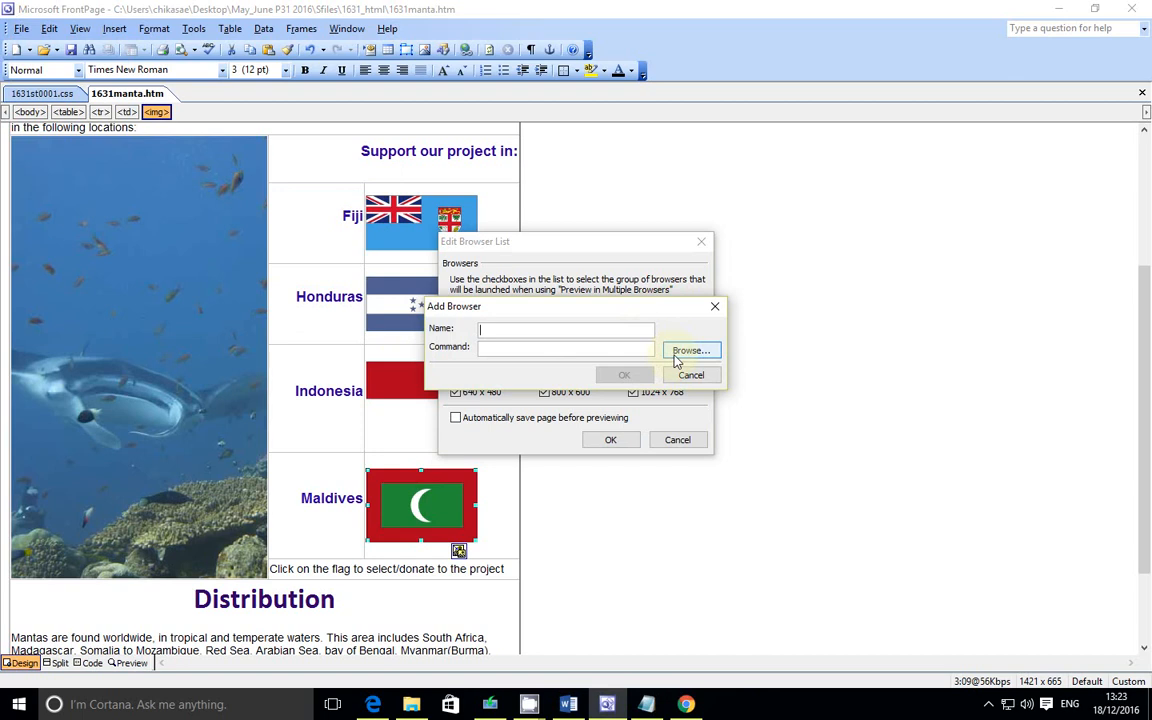
left_click(677, 354)
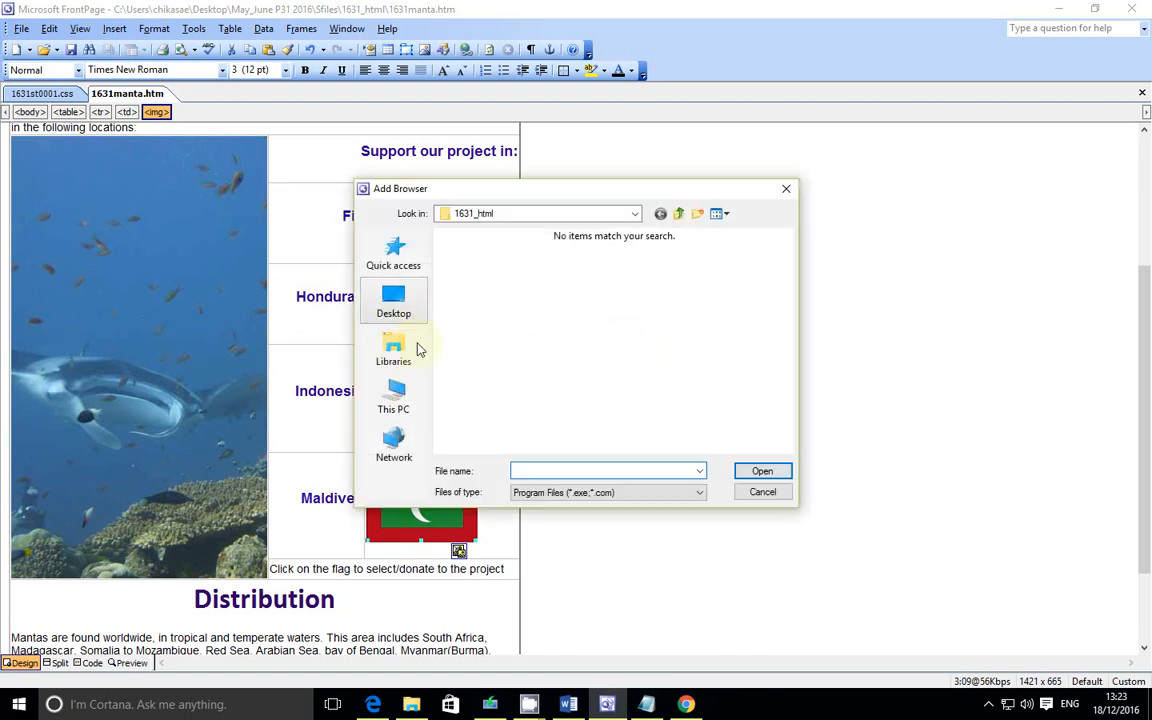
left_click(405, 399)
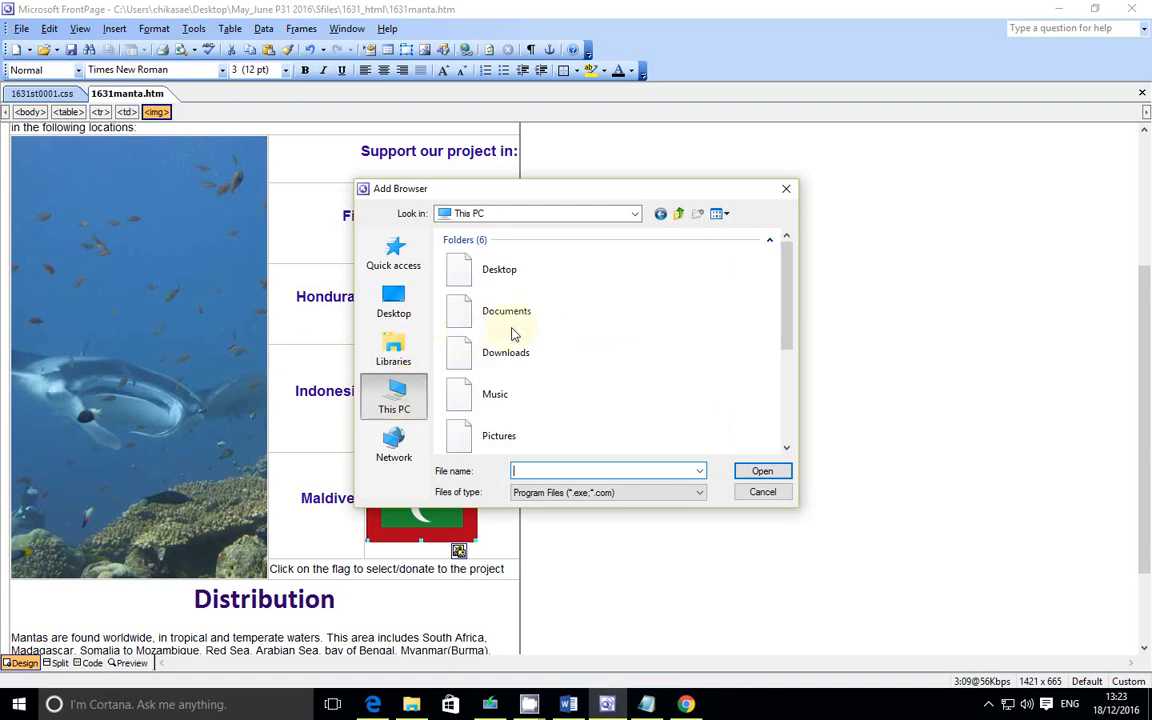
scroll(522, 349, "down", 1)
scroll(516, 347, "up", 1)
scroll(516, 348, "down", 2)
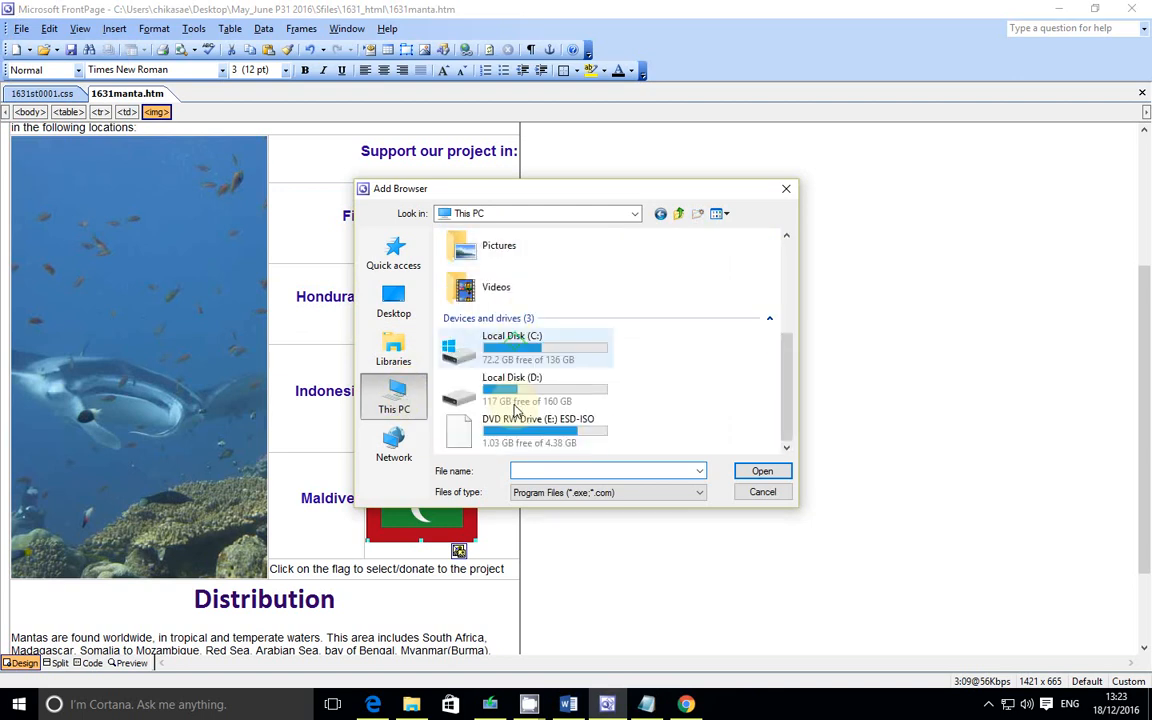
double_click(524, 358)
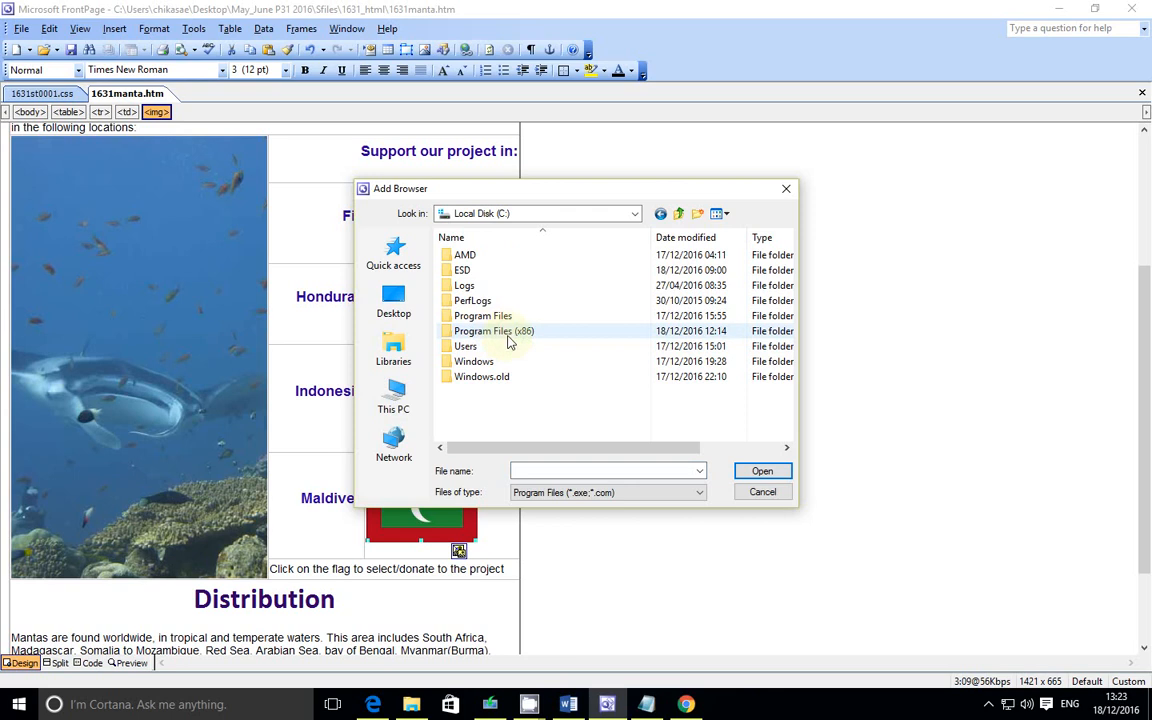
double_click(510, 331)
scroll(505, 343, "down", 2)
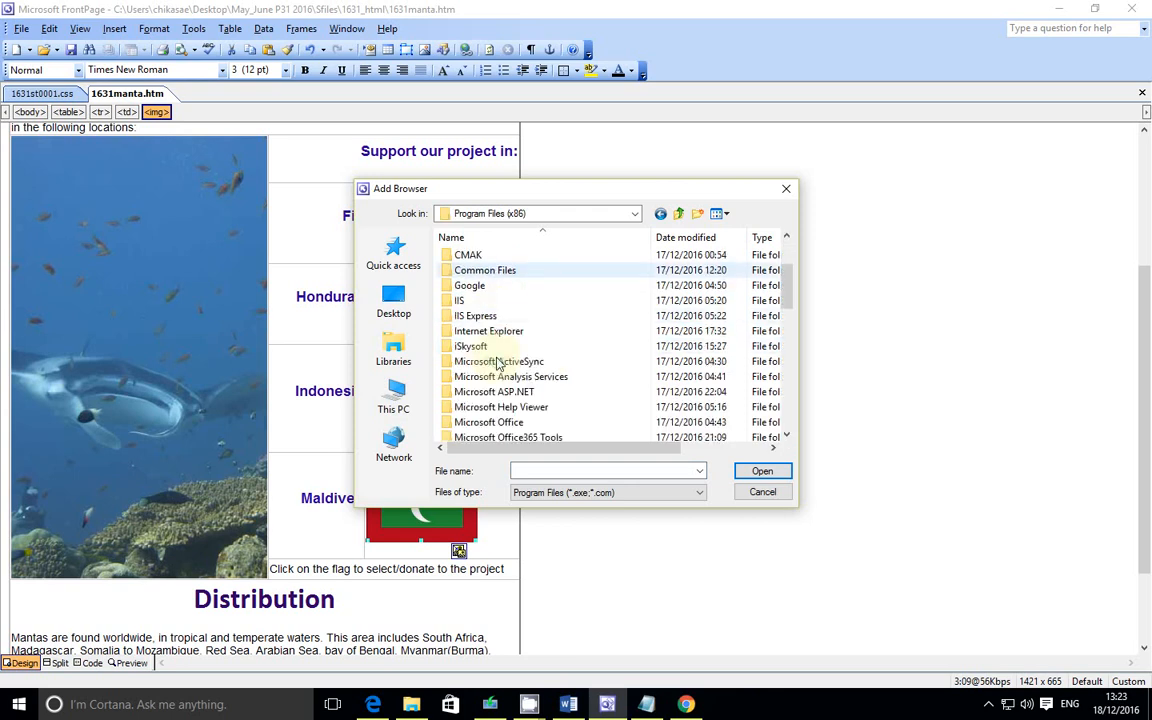
double_click(501, 338)
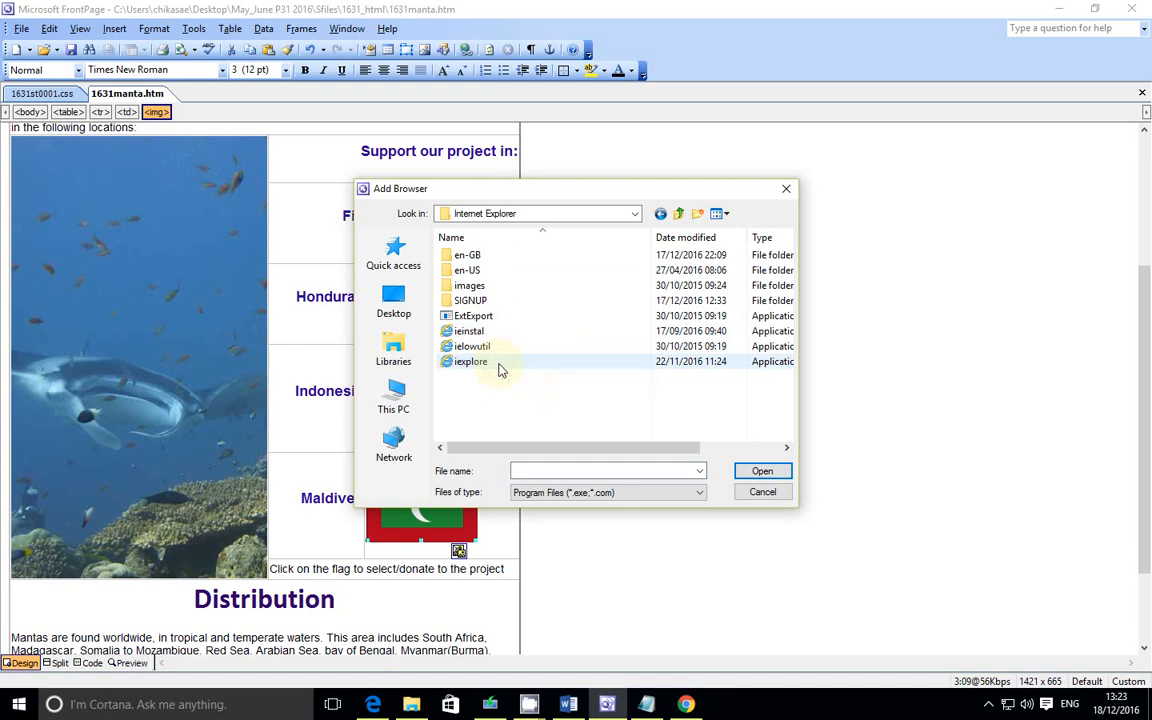
left_click(500, 362)
left_click(760, 471)
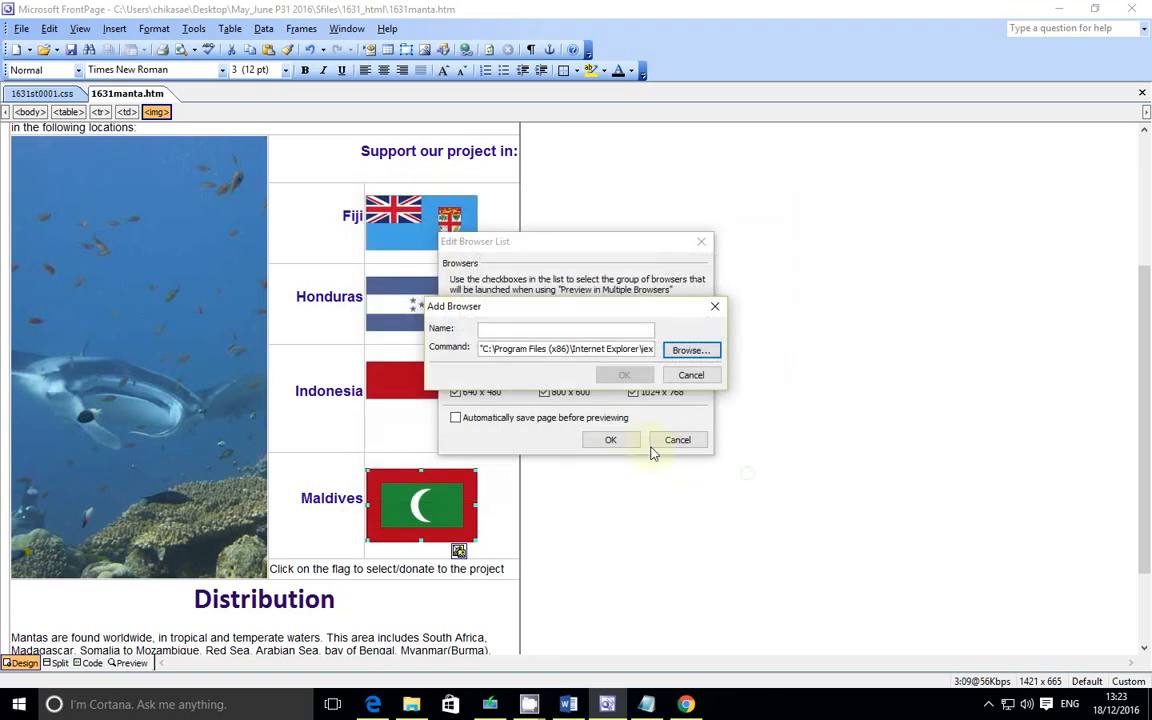
Step: Name the new browser Internet Explorer, confirm it, and tick it in the browser list before closing the list
left_click(533, 328)
type("Internet Explorer")
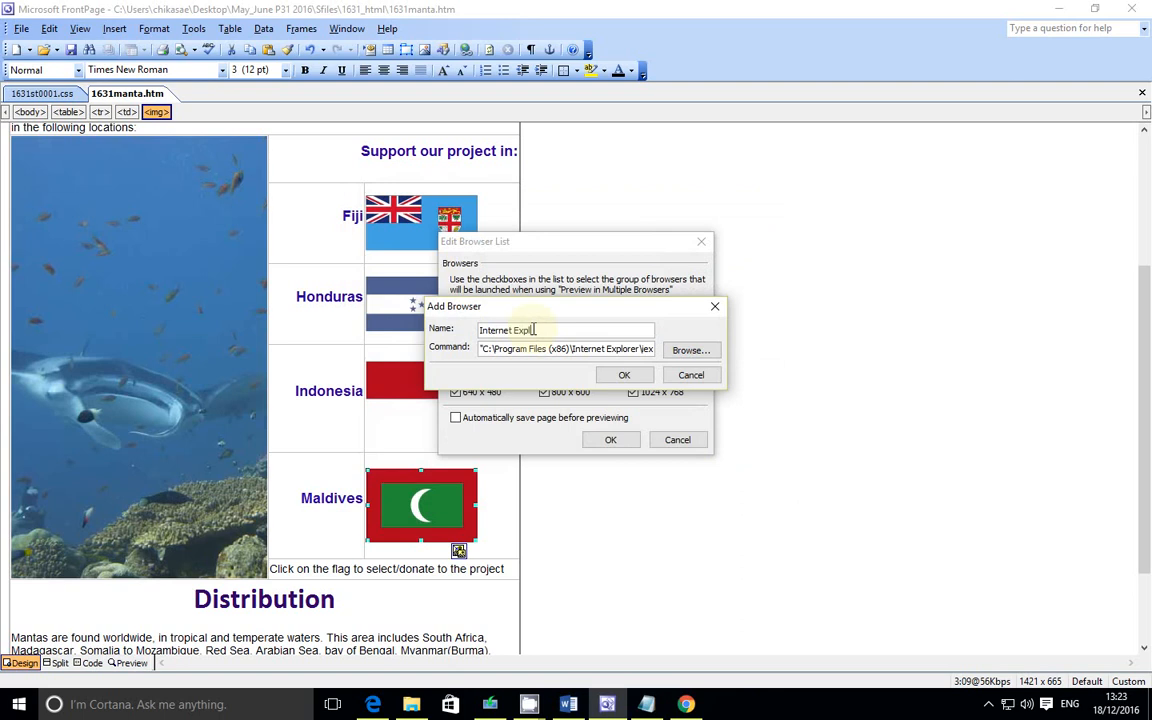
left_click(622, 375)
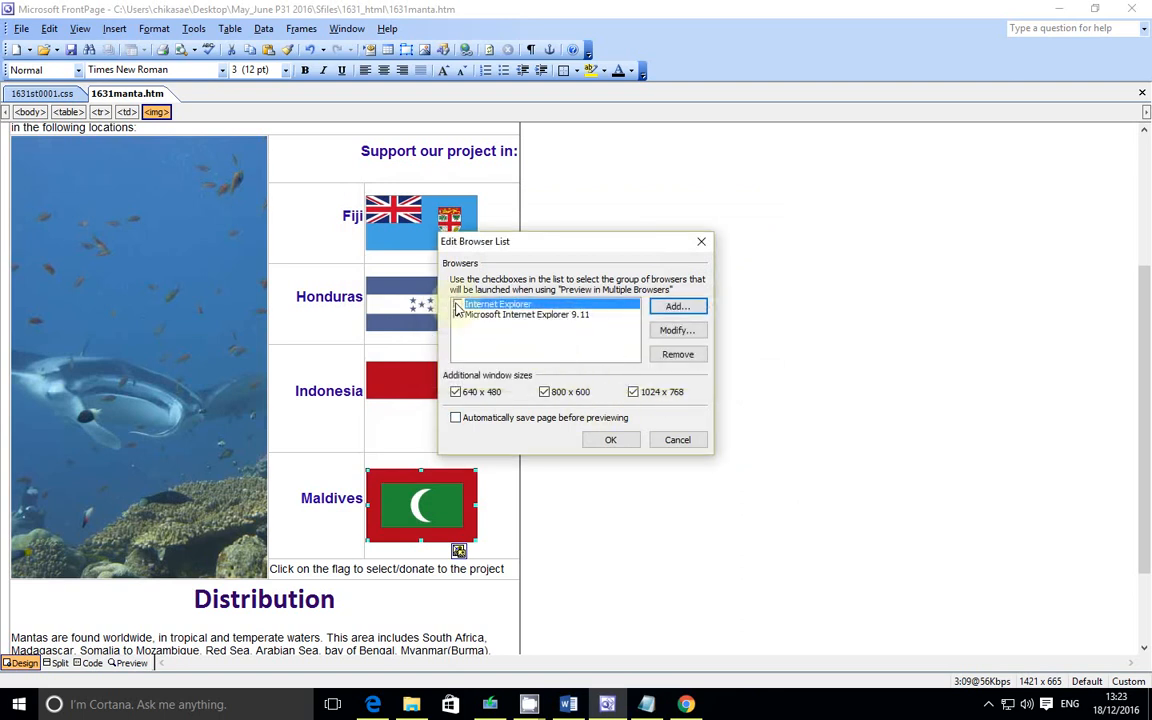
left_click(458, 305)
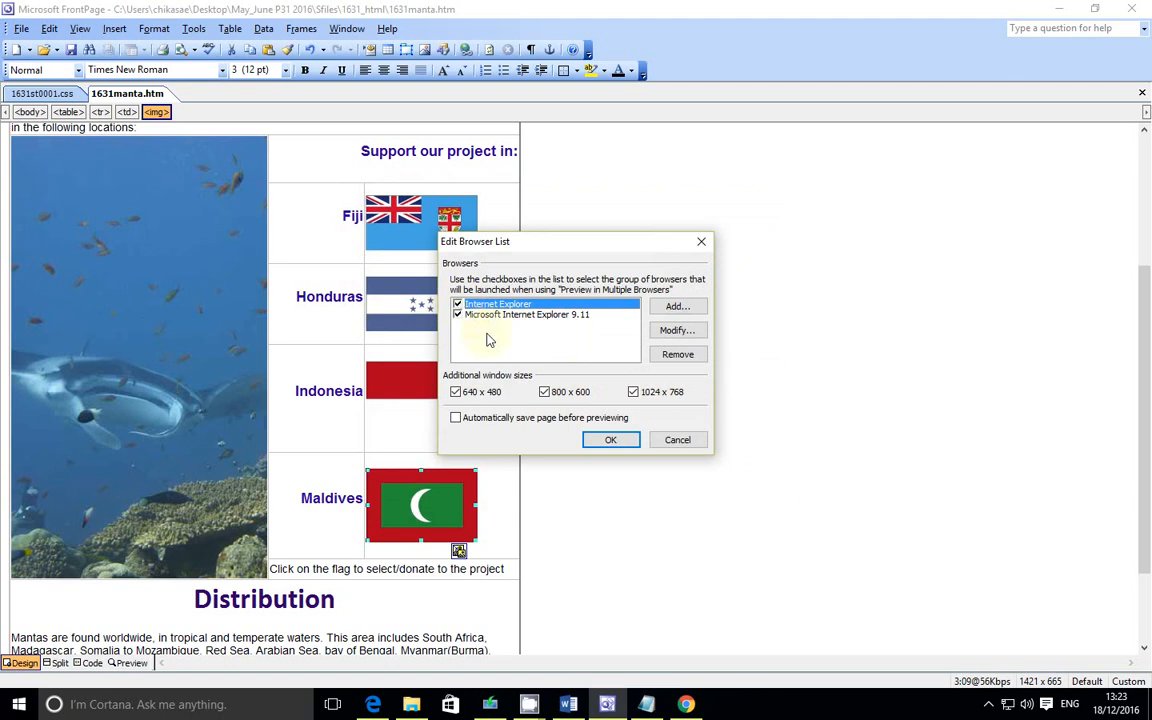
left_click(611, 441)
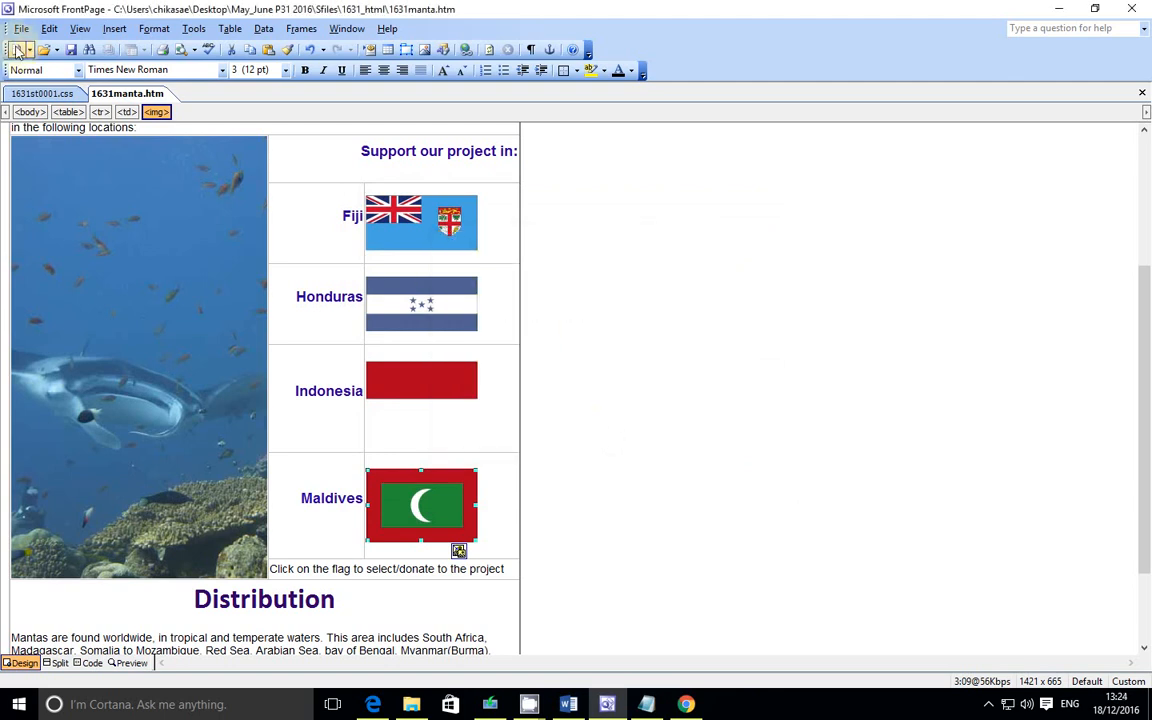
Step: Preview the web page in the newly added Internet Explorer and maximize the browser window
left_click(18, 30)
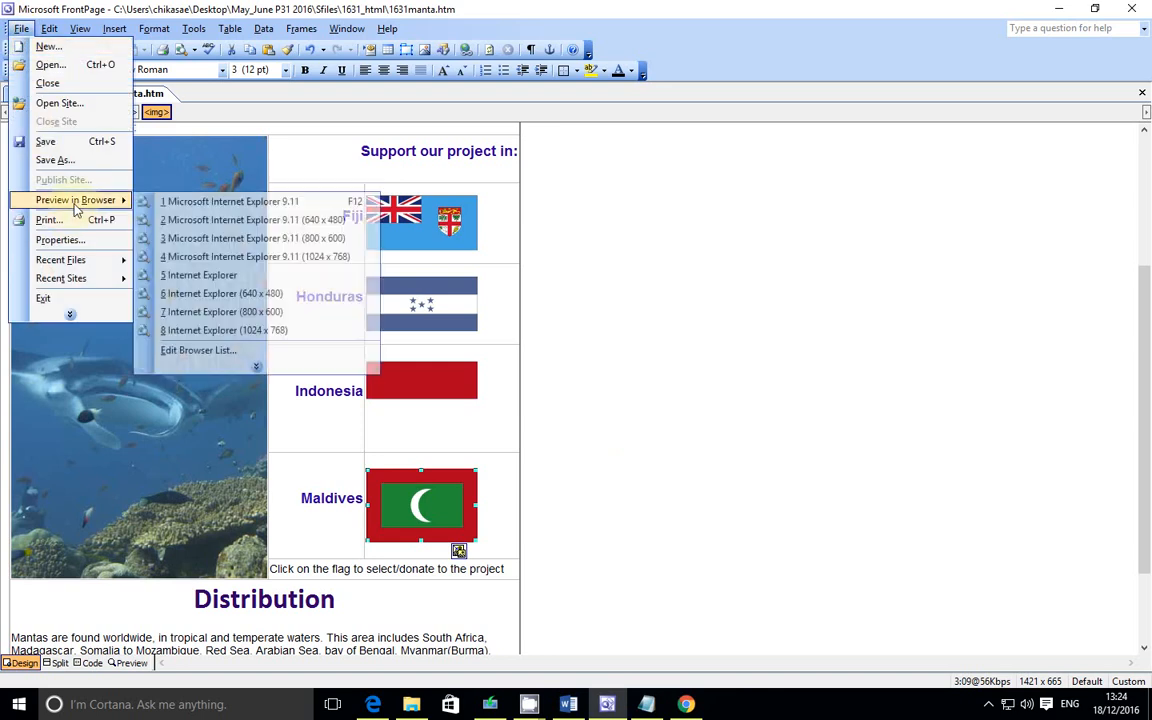
left_click(220, 276)
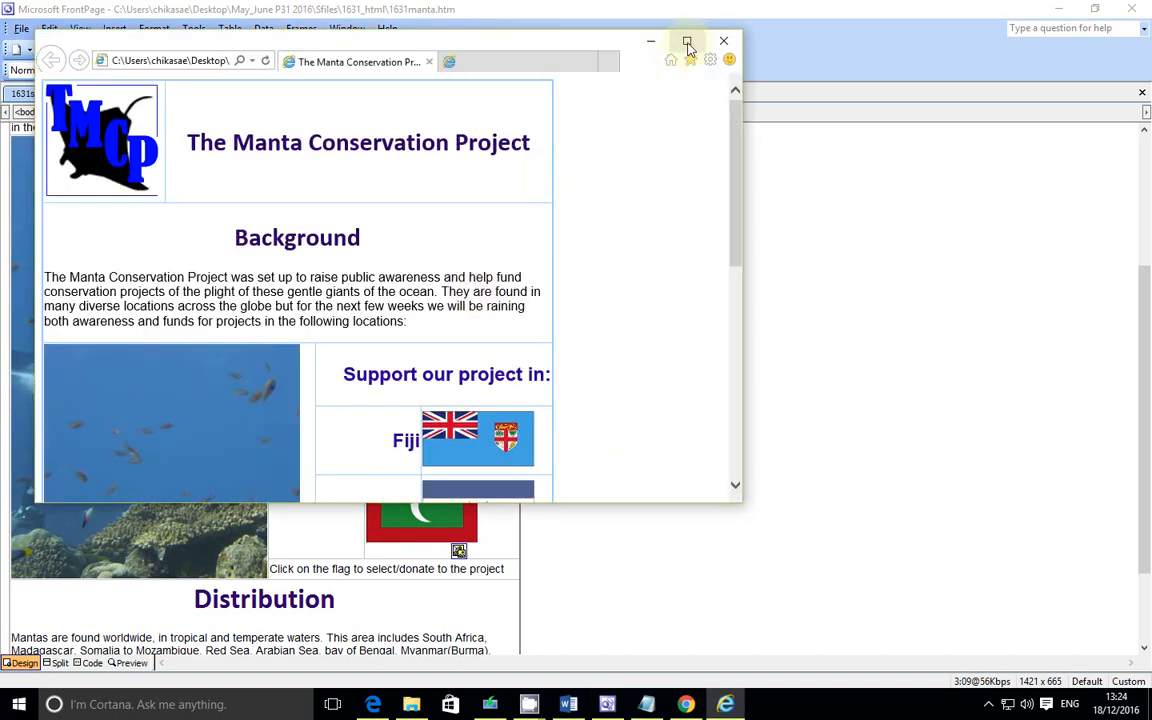
left_click(687, 40)
left_click(465, 34)
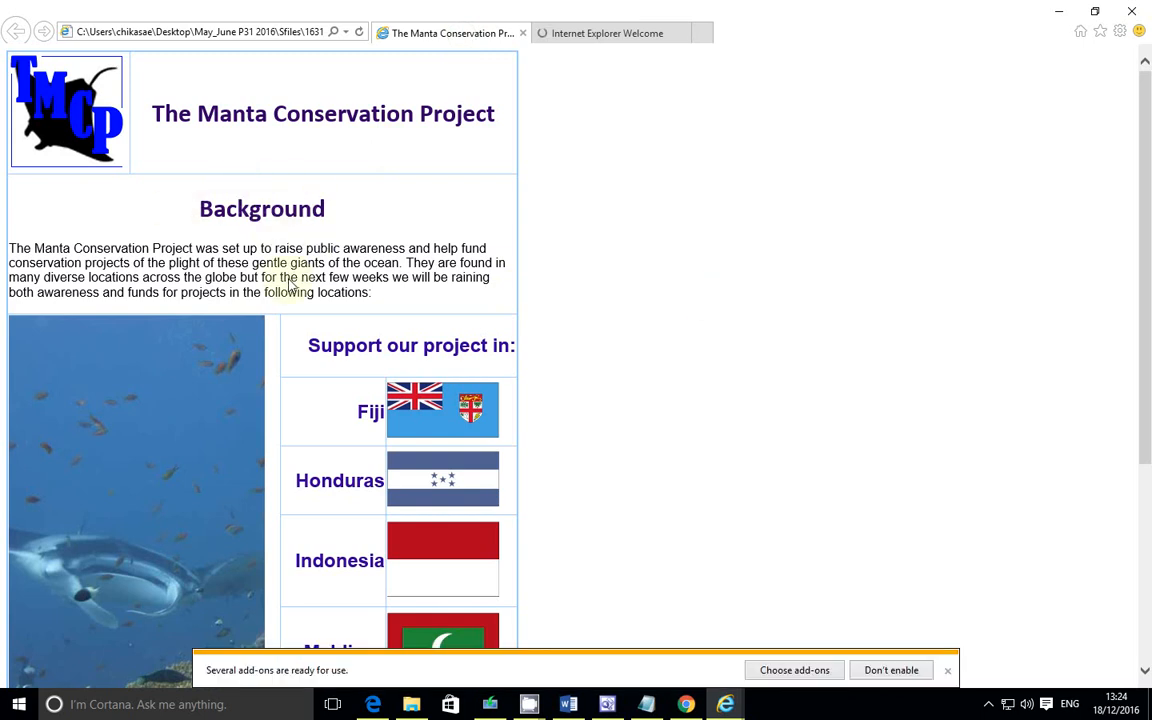
Step: Dismiss the add-ons bar and copy a screenshot of the whole displayed web page in the browser to the clipboard
scroll(289, 280, "down", 3)
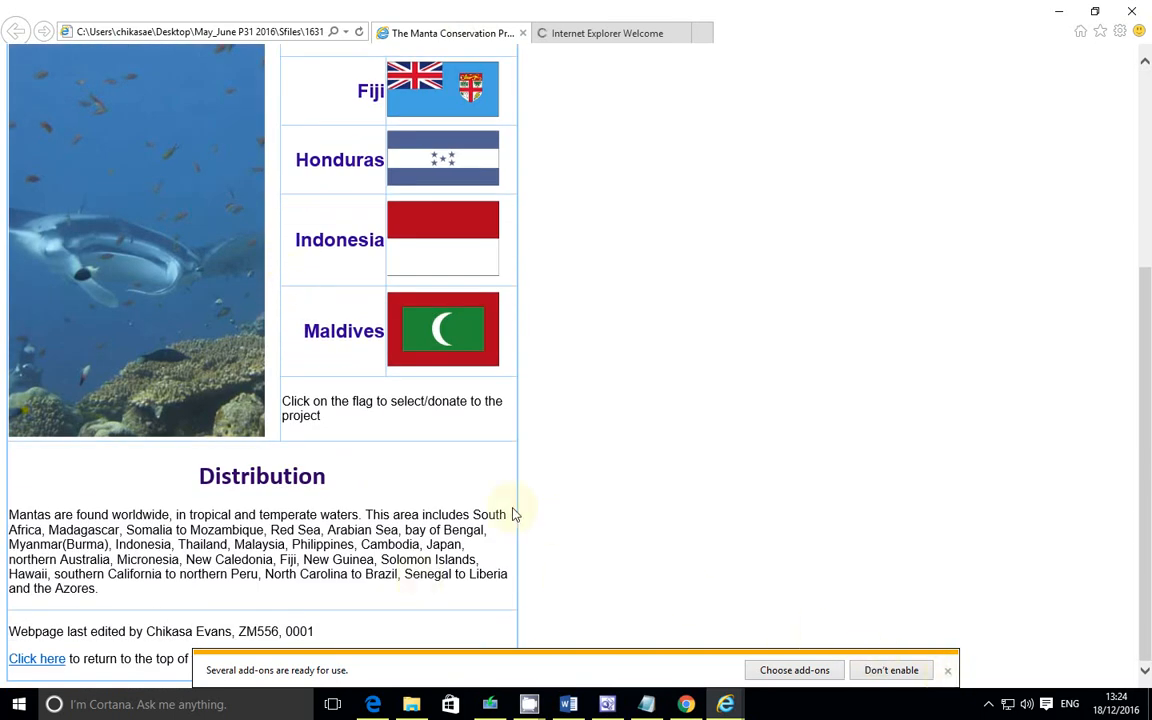
left_click(947, 671)
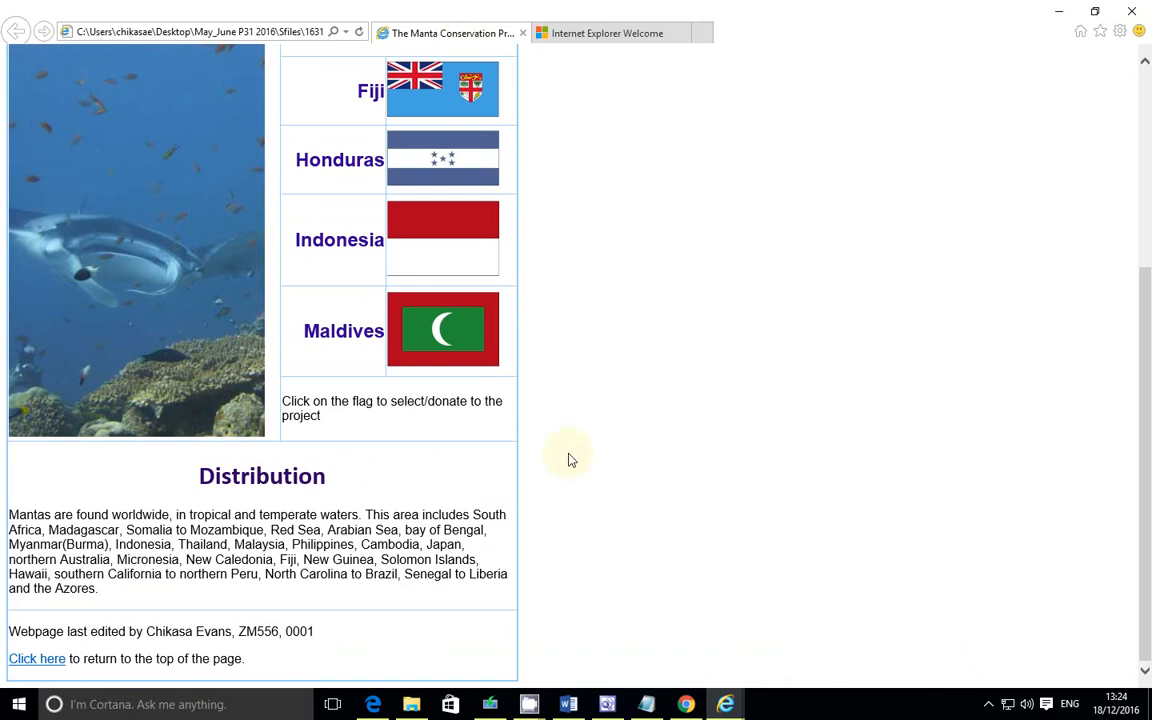
key("ctrl+minus")
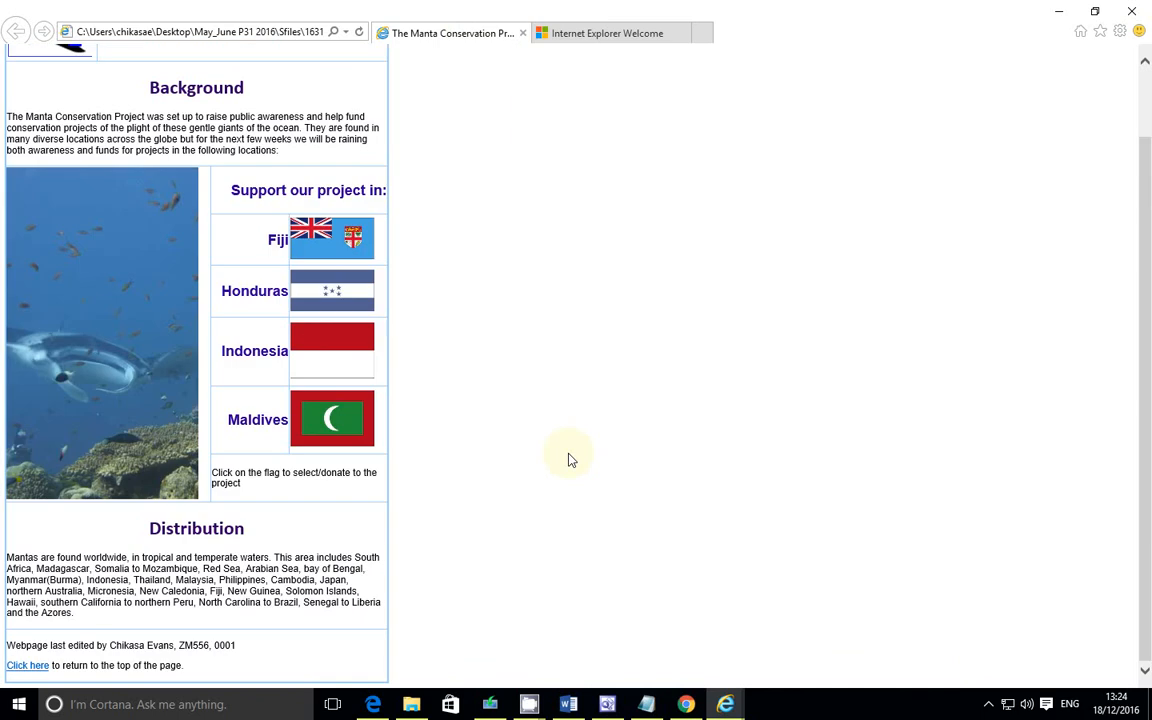
key("ctrl+minus")
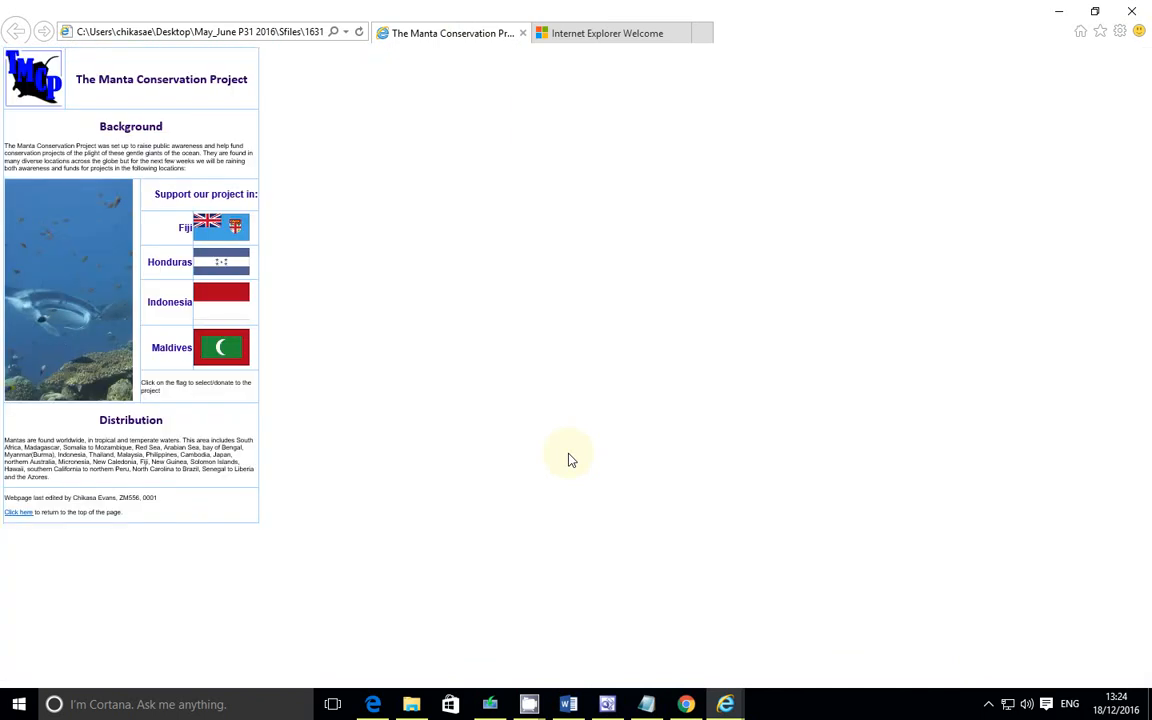
scroll(570, 459, "up", 2)
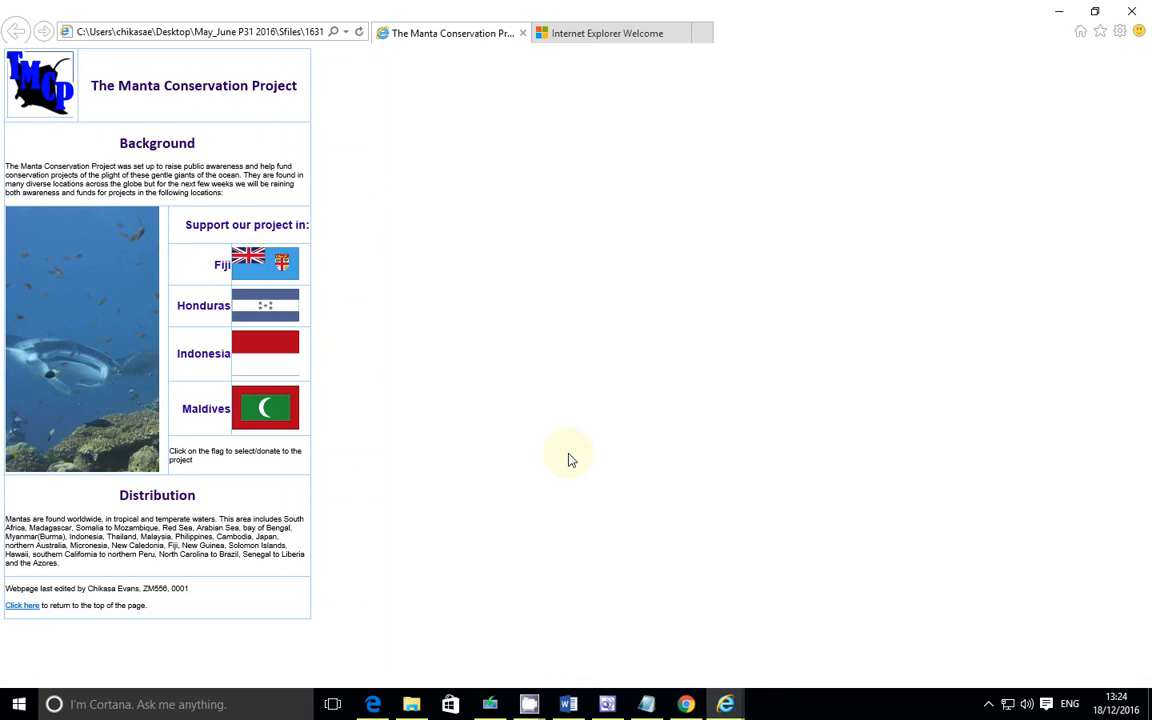
scroll(570, 459, "up", 1)
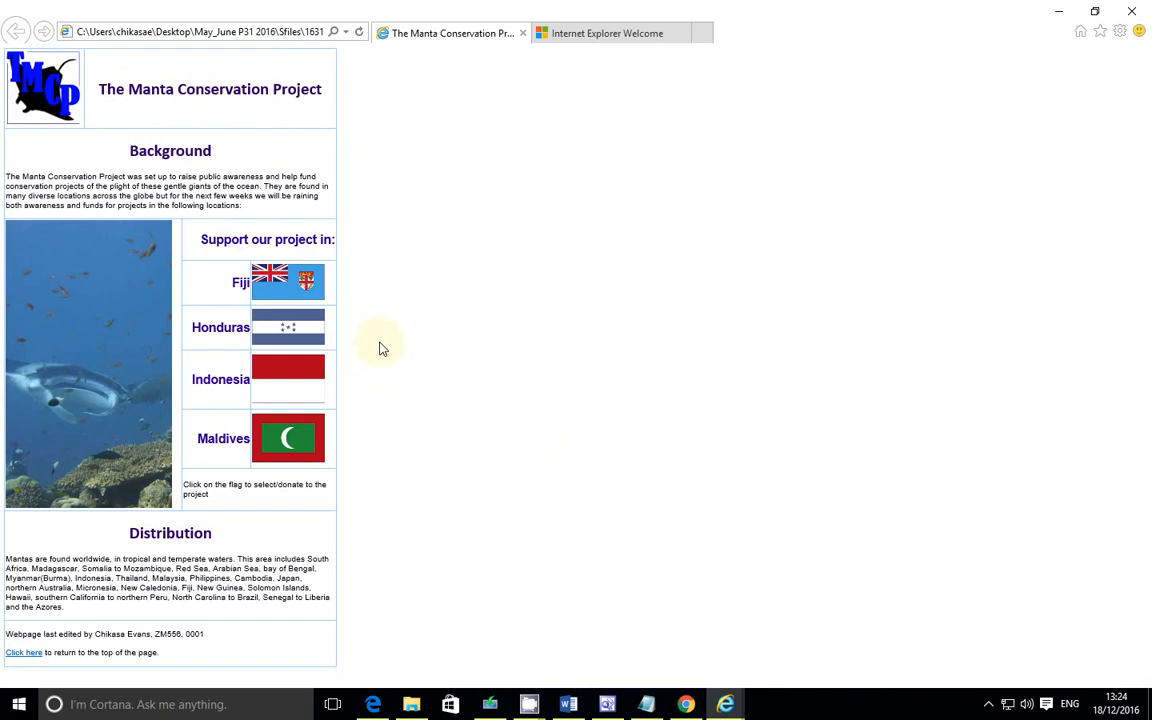
key("Print")
mouse_move(1, 1)
left_mouse_down()
mouse_move(529, 403)
mouse_move(525, 561)
mouse_move(476, 688)
left_mouse_up()
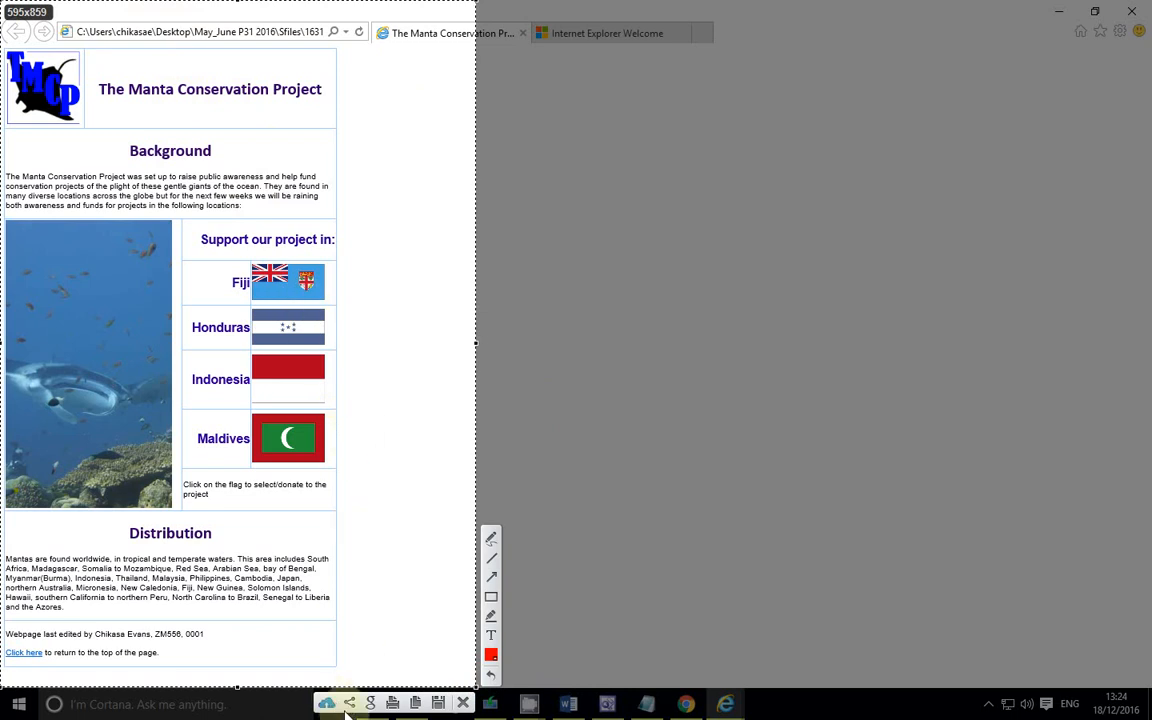
left_click(416, 706)
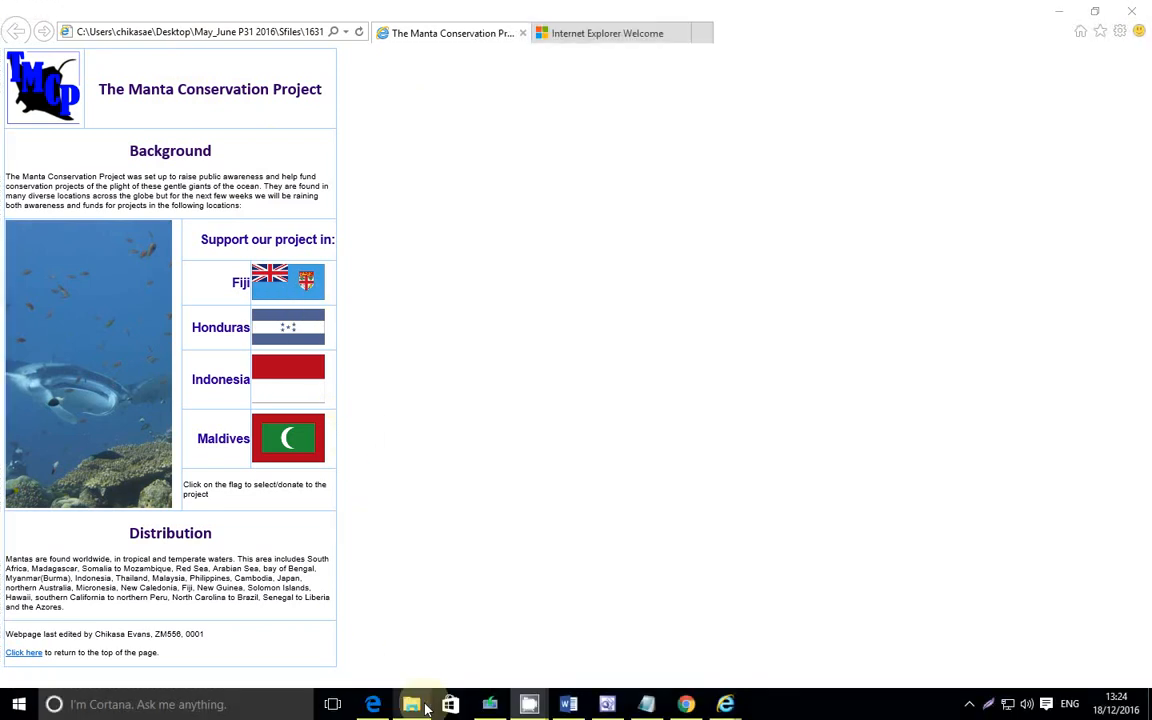
Step: Replace the Evidence 3 placeholder under Question 9 in the evidence document with the pasted browser screenshot
left_click(568, 704)
scroll(420, 510, "down", 1)
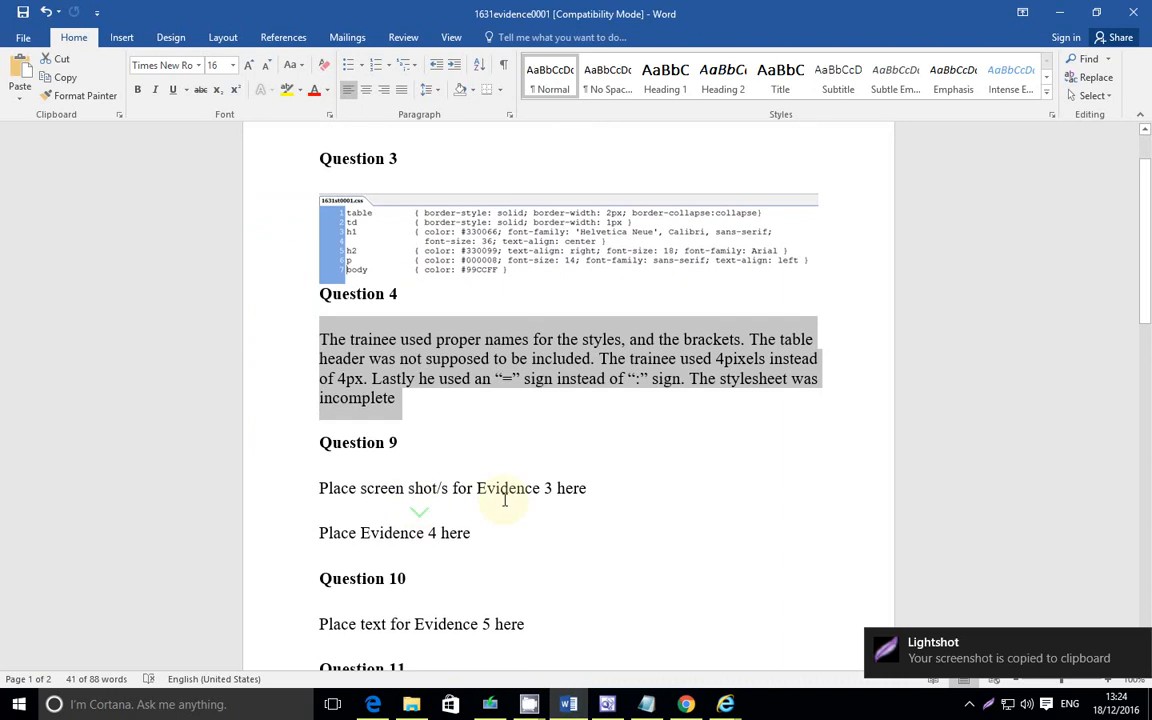
left_click(620, 490)
left_click(352, 490, "shift")
triple_click(334, 488)
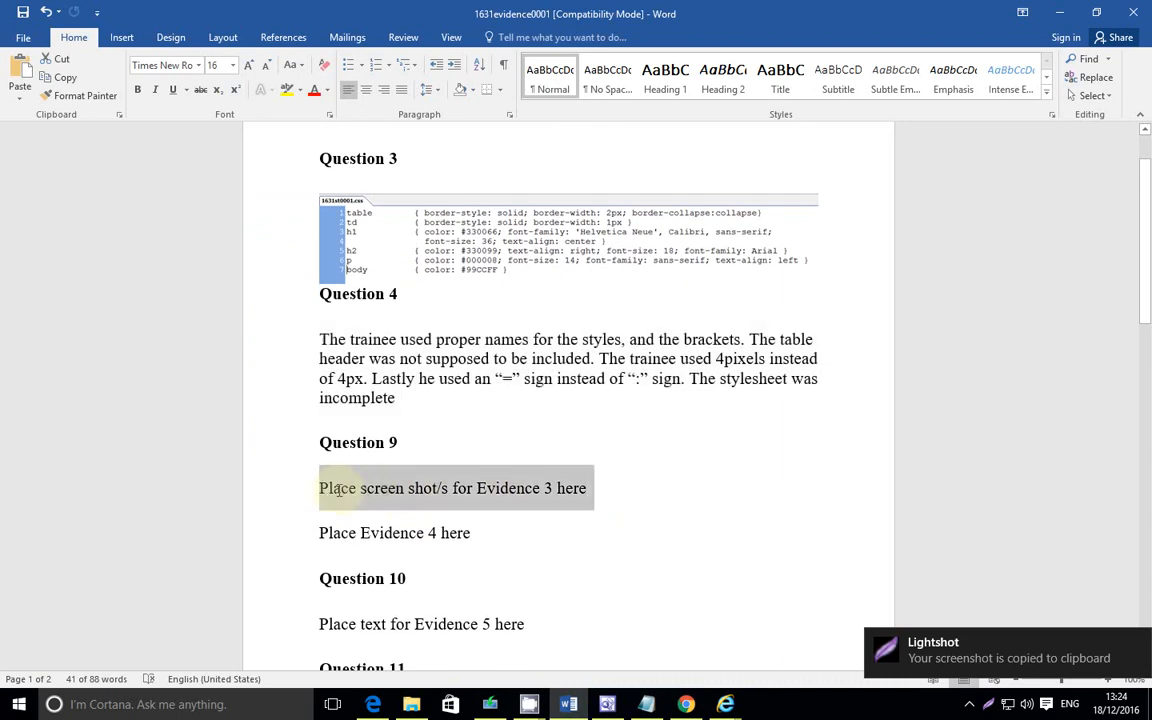
key("Delete")
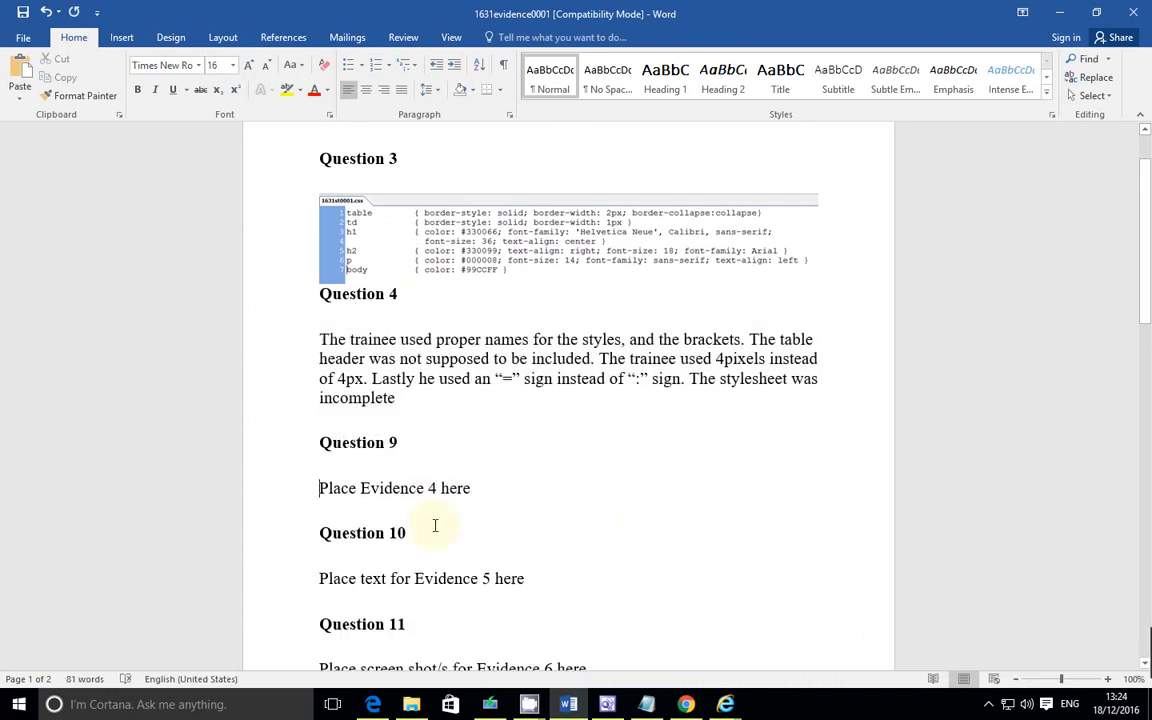
key("Return")
key("ctrl+v")
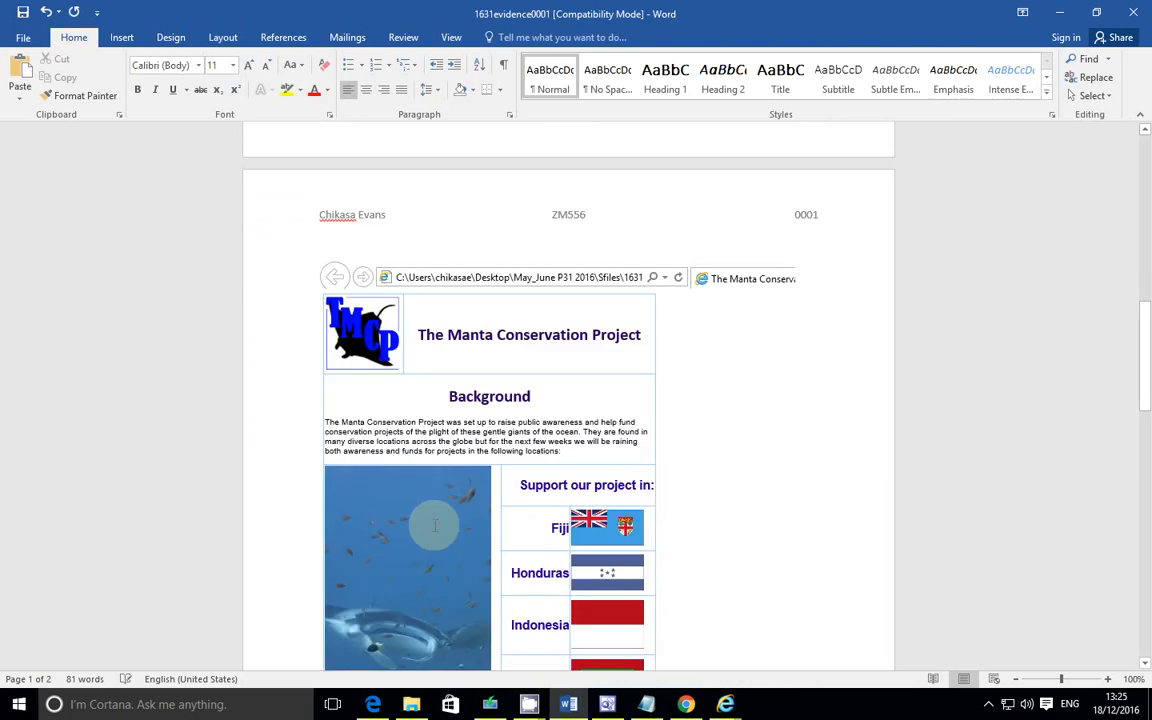
Step: Check the question paper, then return to the manta page in the editor and show its HTML code view
left_click(373, 704)
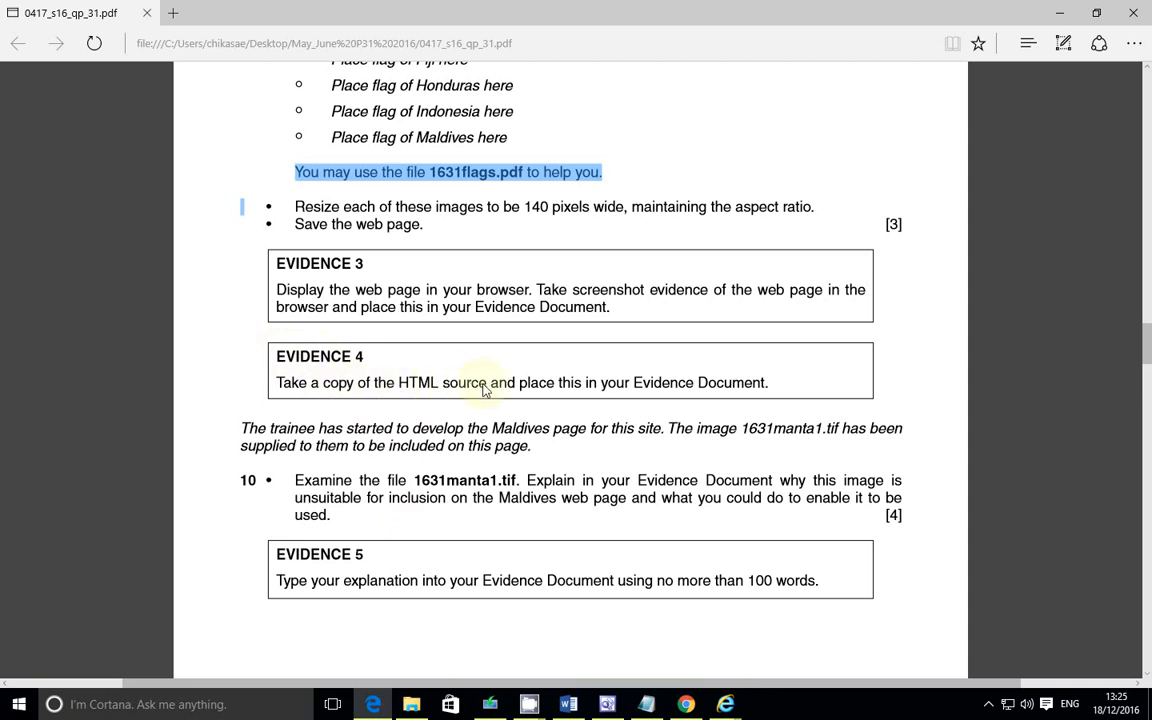
left_click(607, 704)
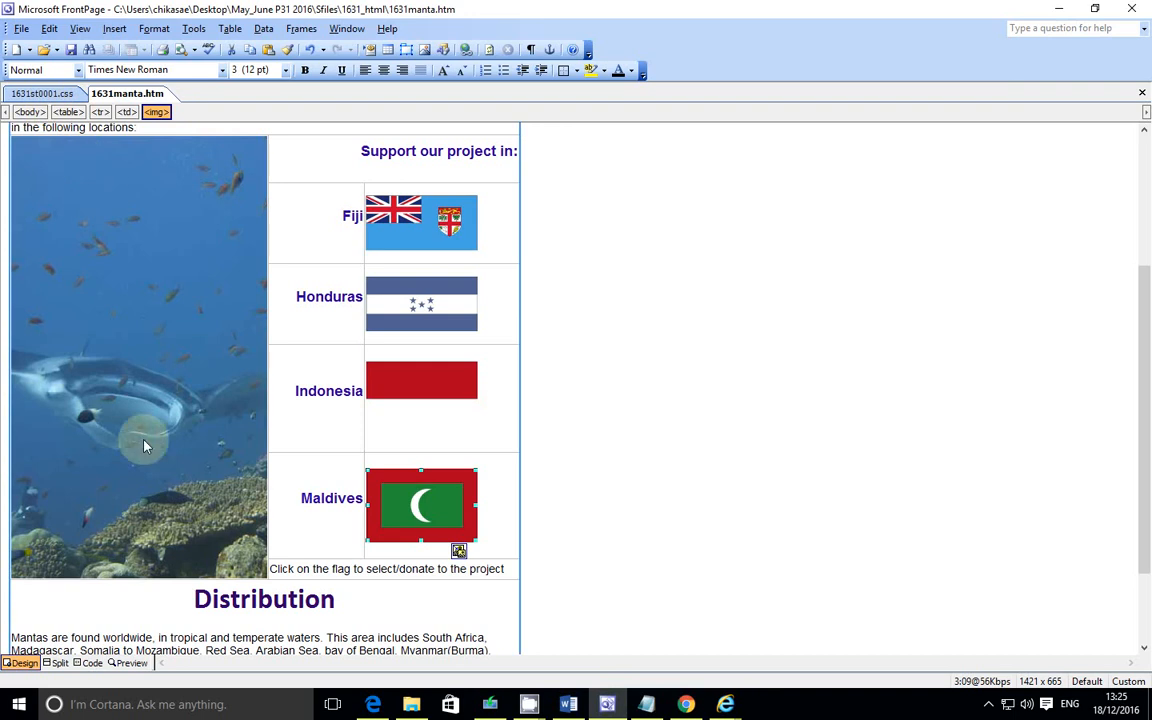
left_click(91, 664)
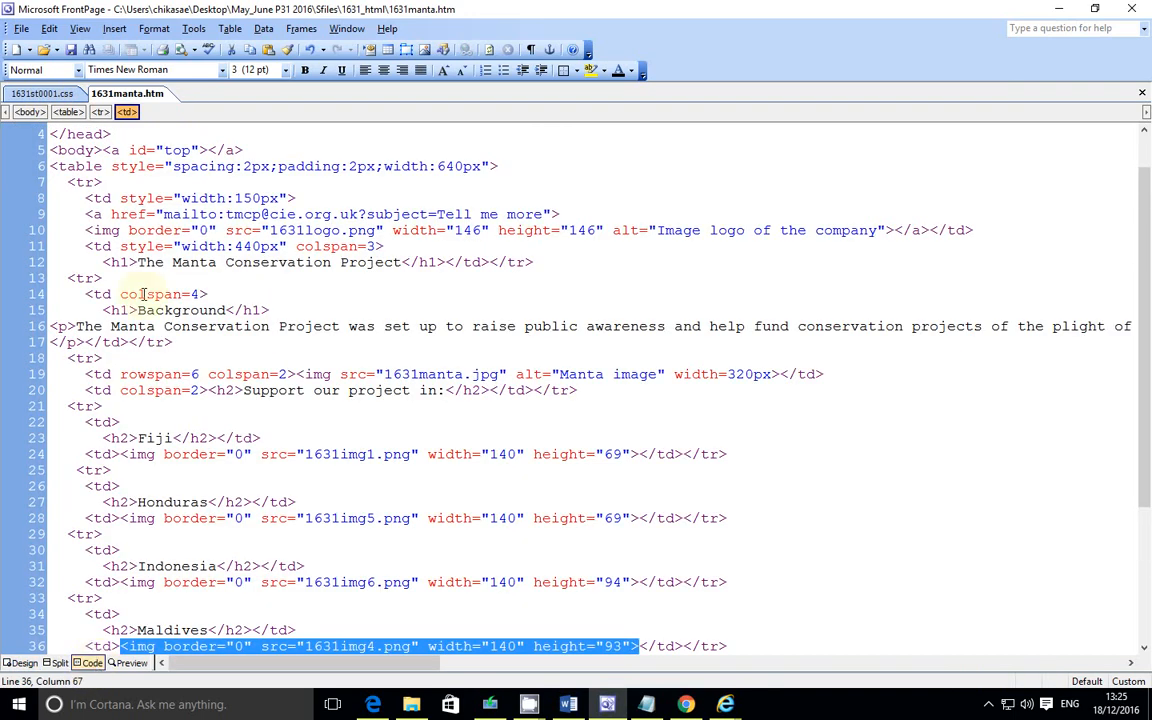
Step: Copy the manta page's entire HTML source and paste it in place of the Evidence 4 placeholder in the evidence document
key("ctrl+a")
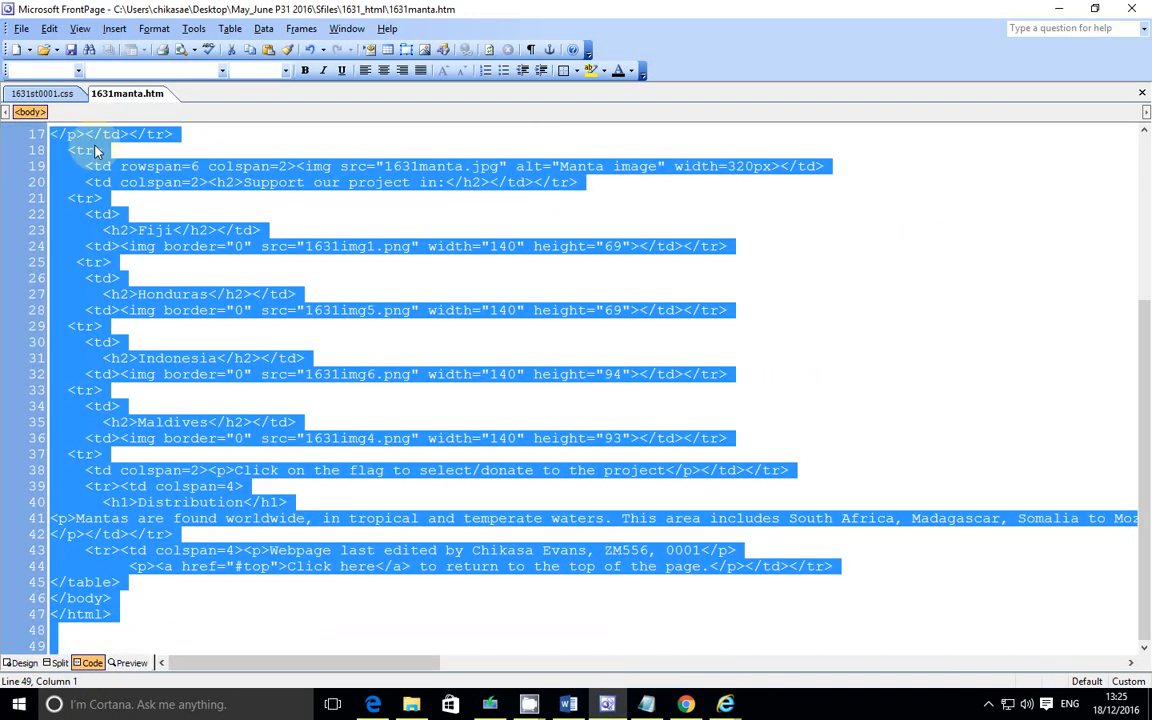
left_click(569, 705)
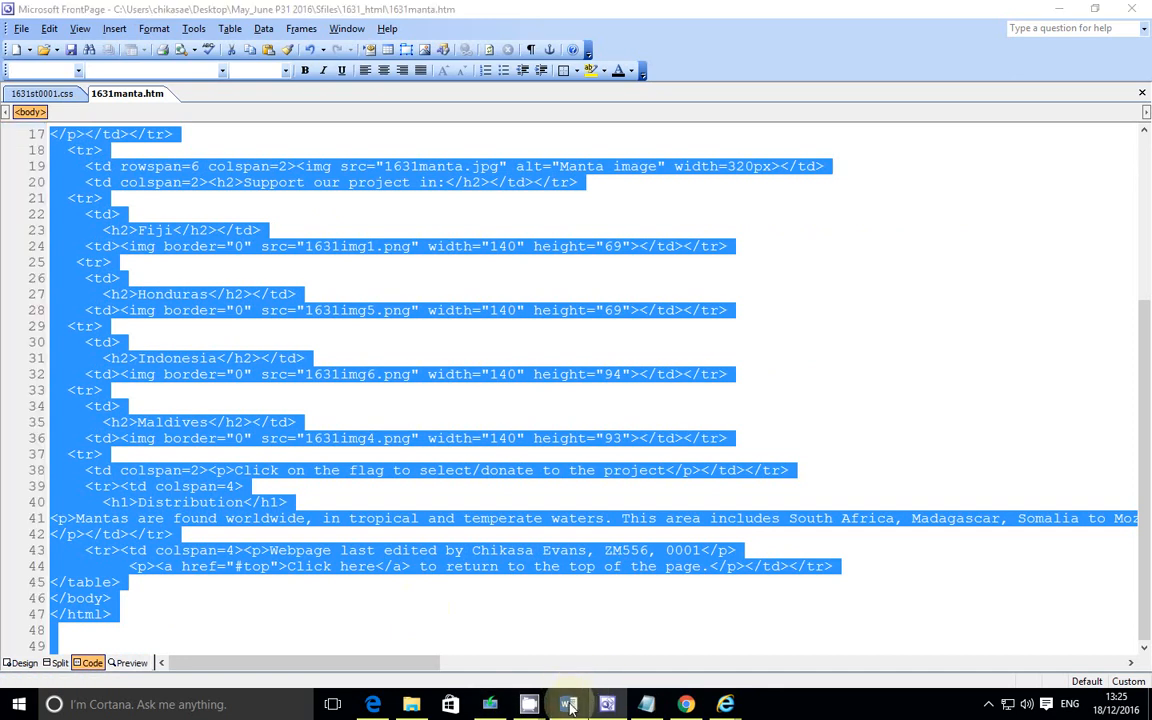
scroll(419, 398, "down", 12)
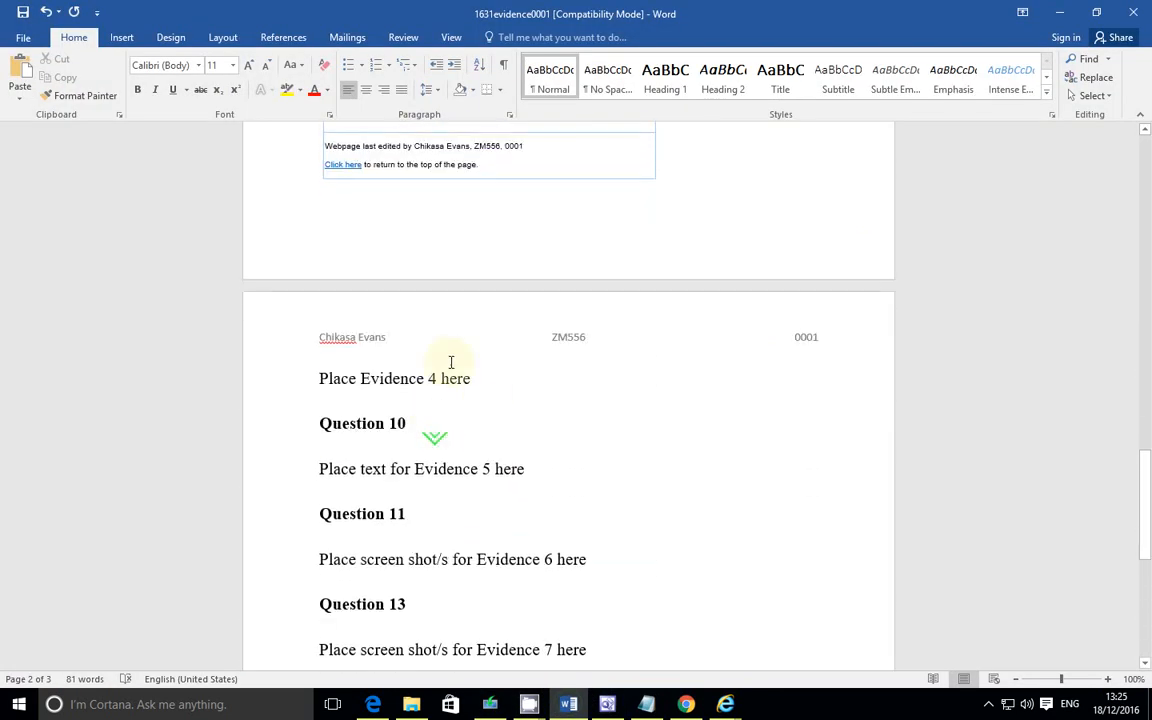
left_click_drag(482, 376, 325, 377)
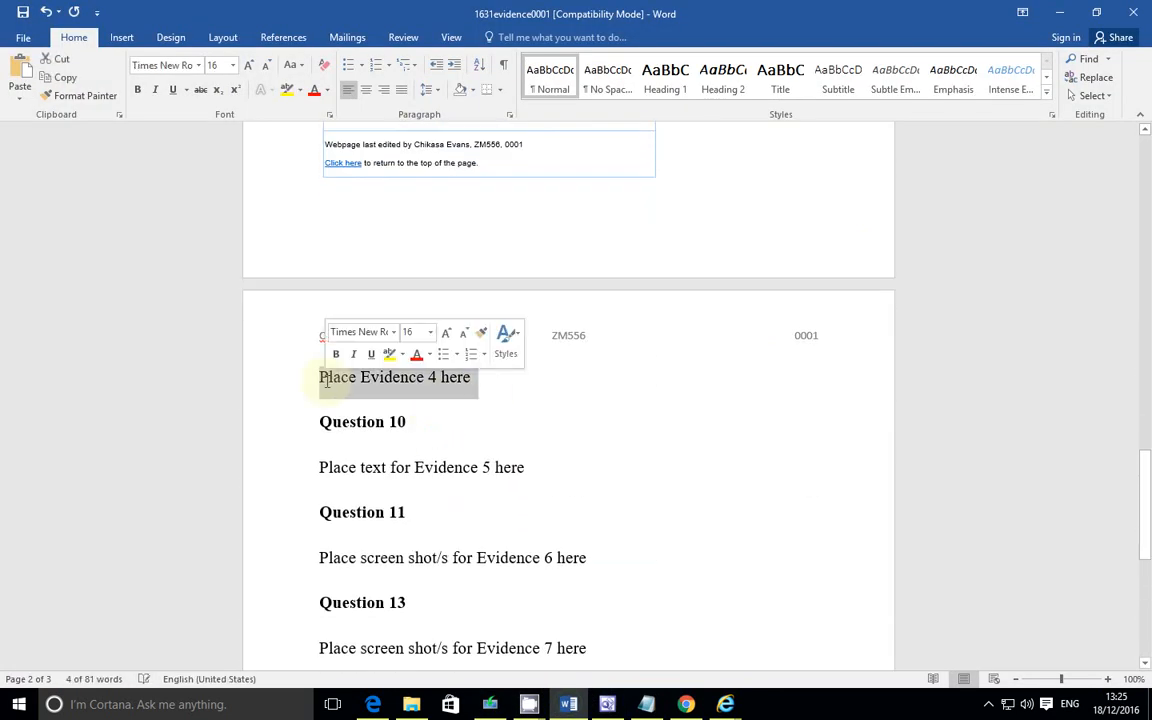
key("Delete")
key("Return")
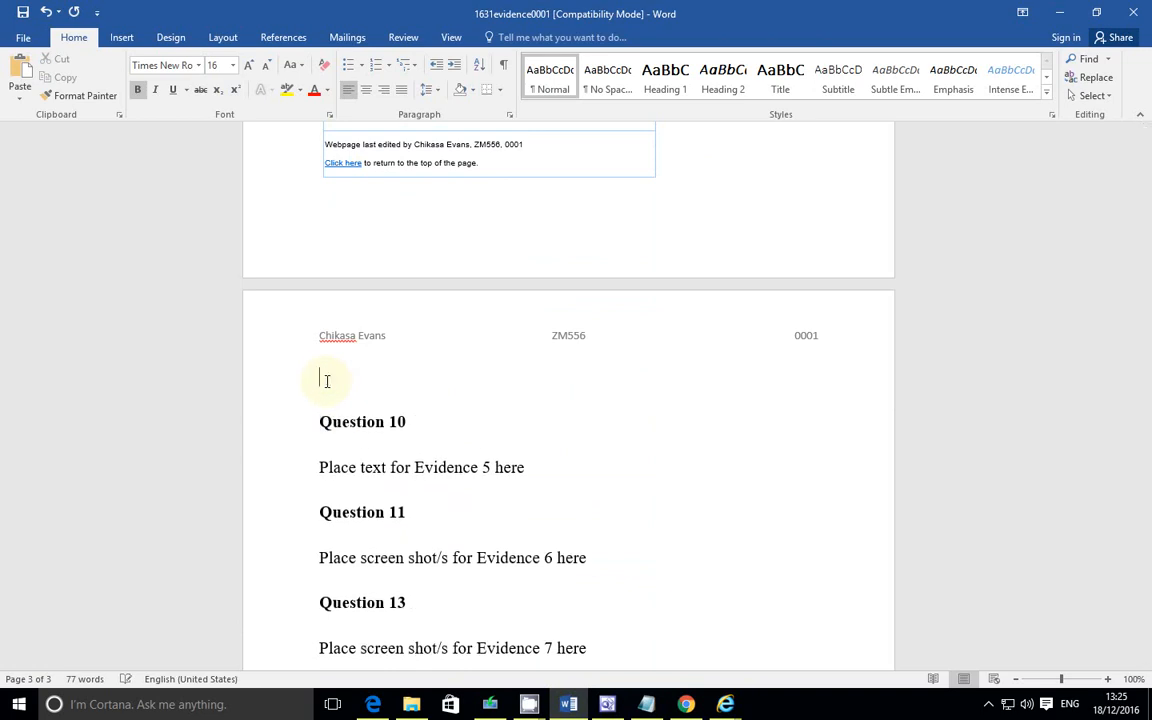
key("ctrl+v")
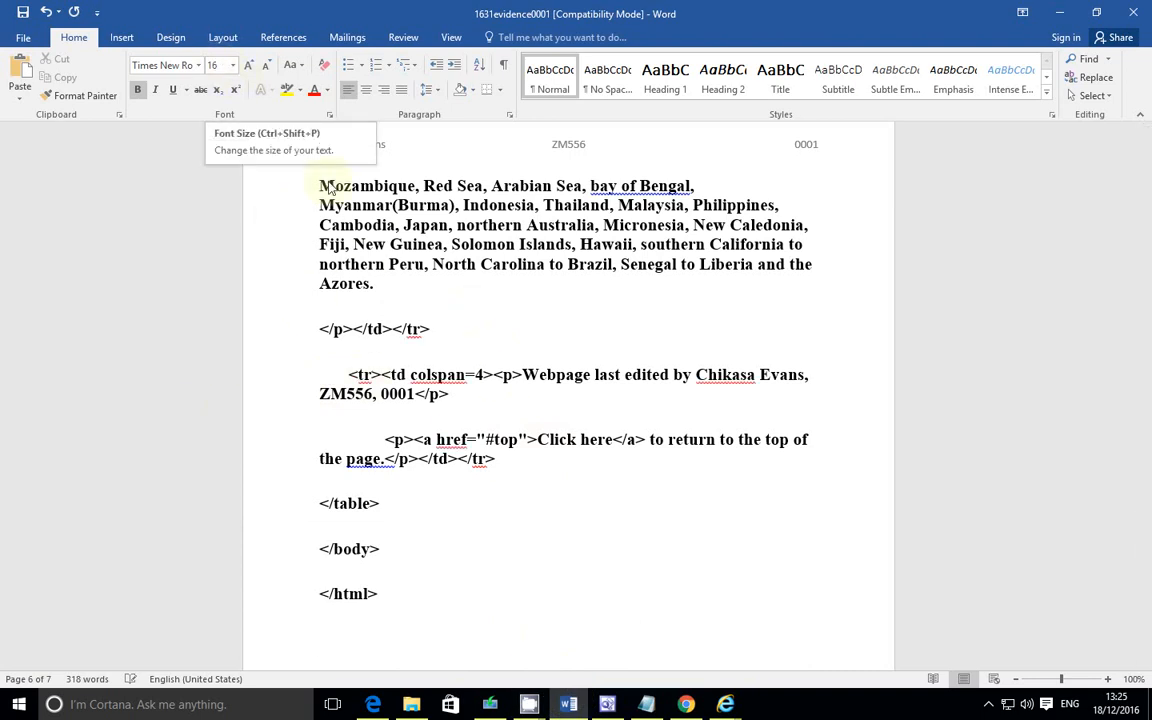
Step: Read Question 10 in the question paper about the supplied 1631manta1.tif image
left_click(372, 704)
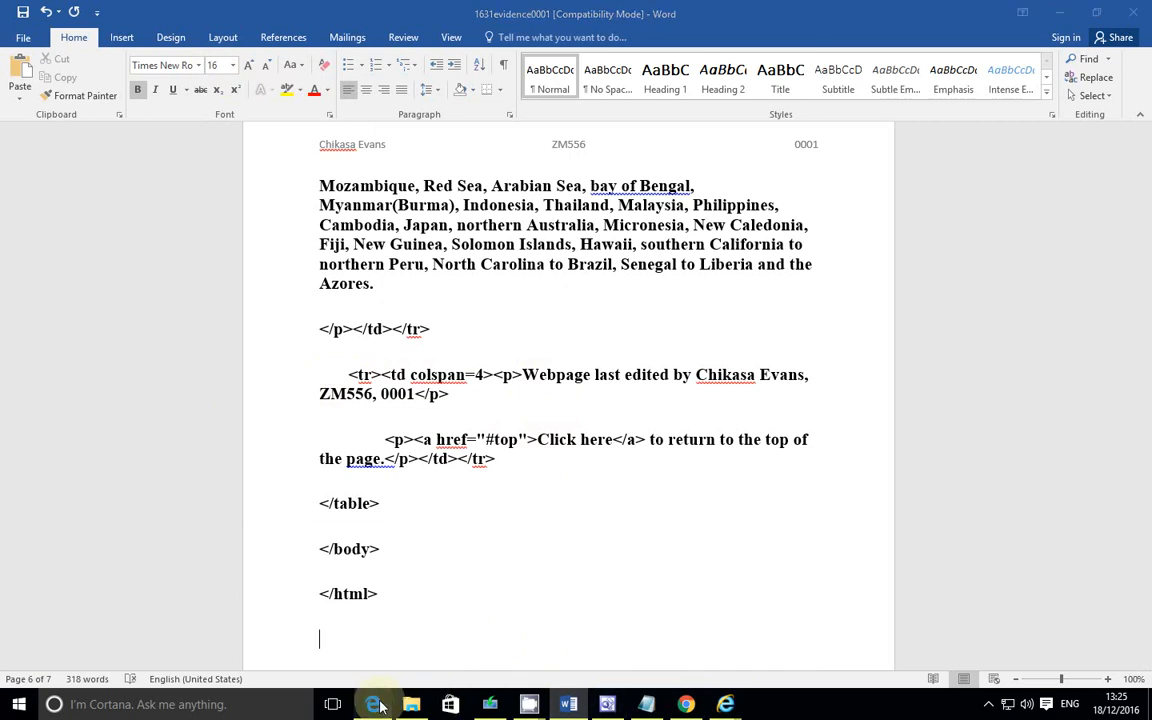
scroll(604, 411, "down", 5)
scroll(594, 402, "up", 2)
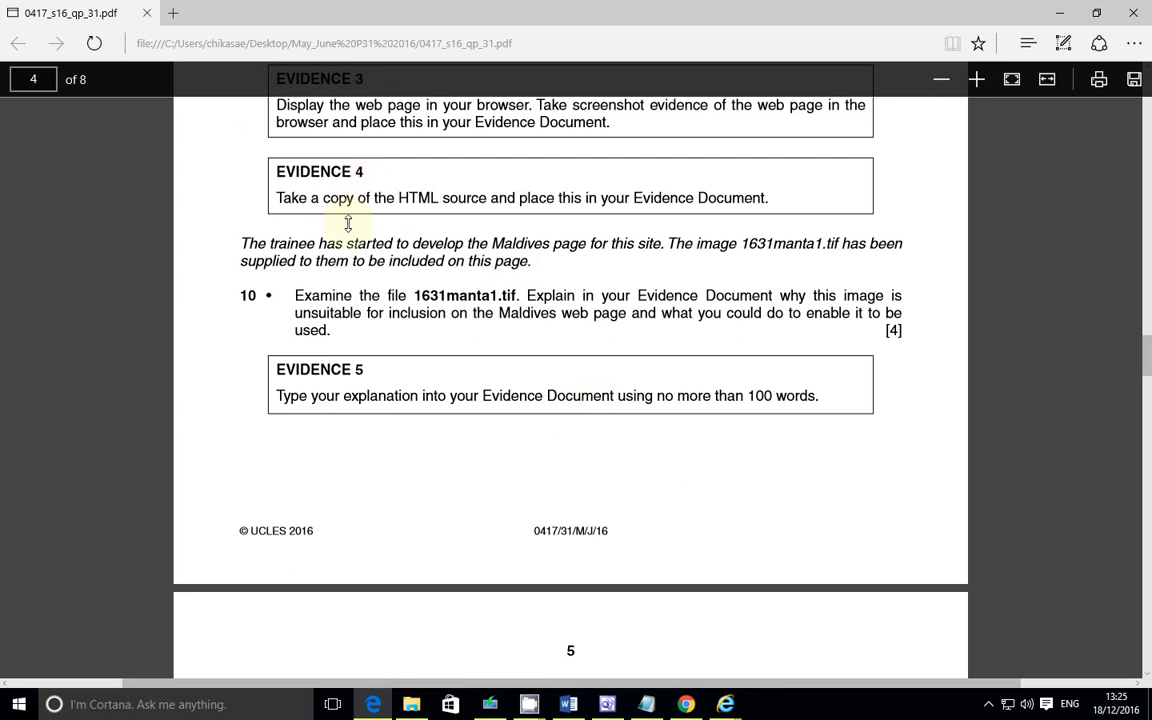
scroll(345, 224, "up", 4)
scroll(345, 230, "down", 2)
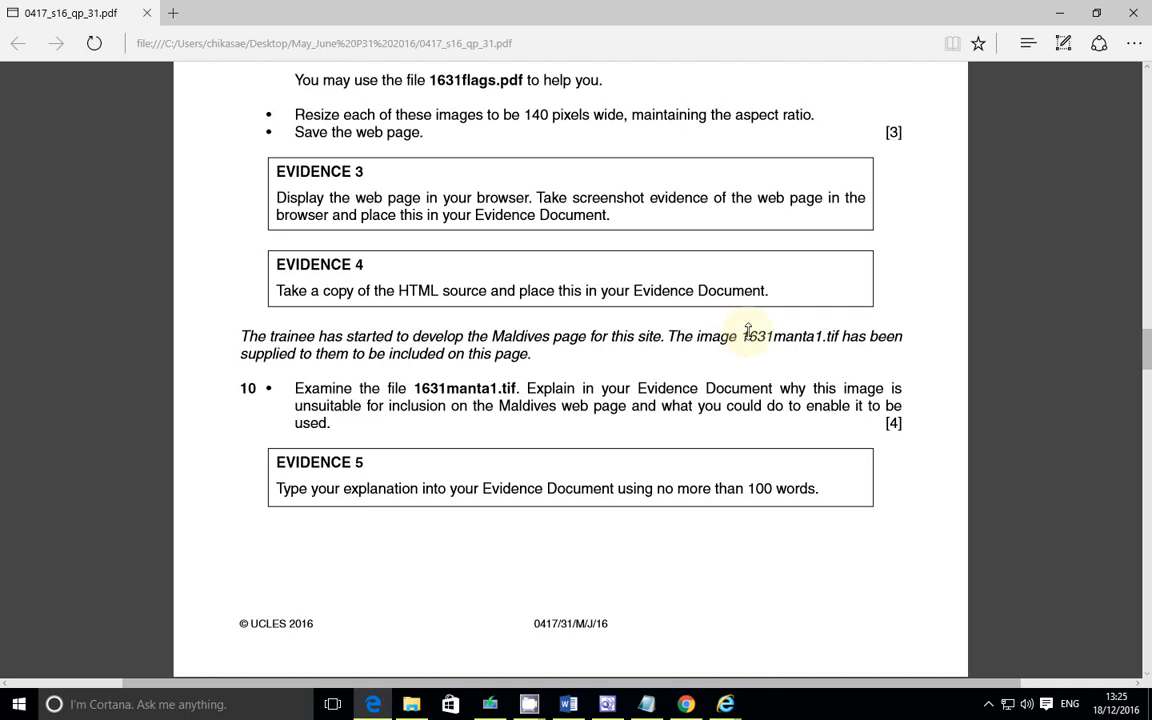
left_click_drag(753, 337, 818, 338)
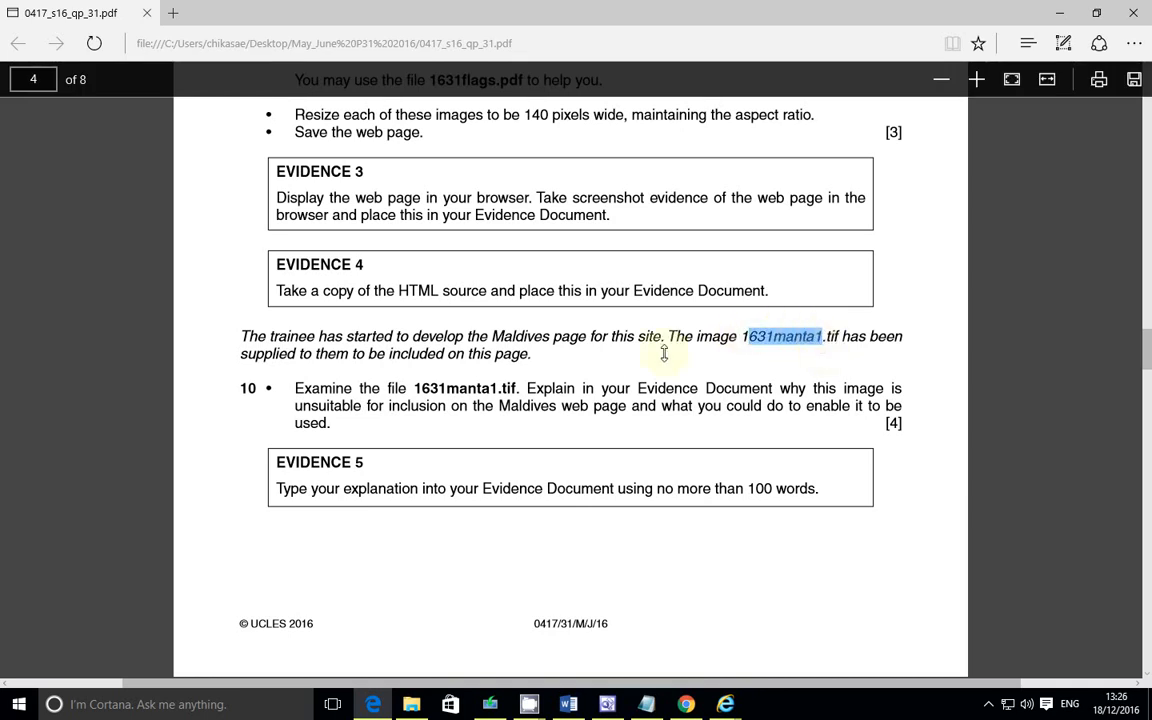
left_click(486, 357)
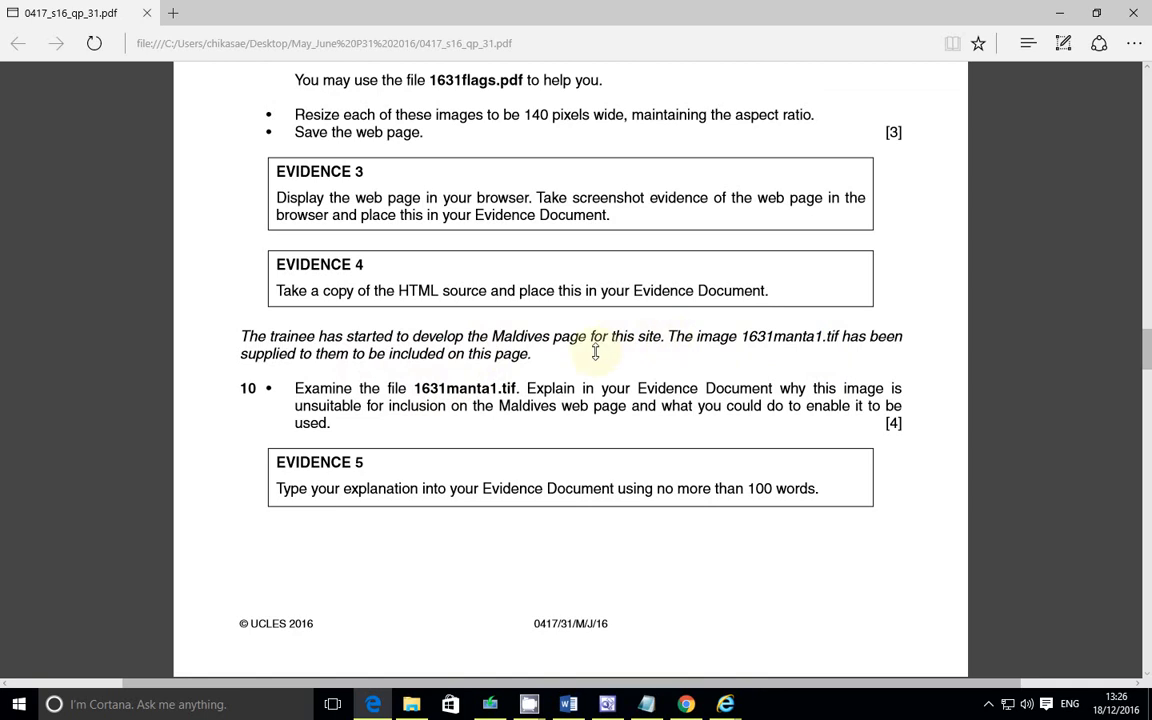
left_click_drag(739, 338, 804, 343)
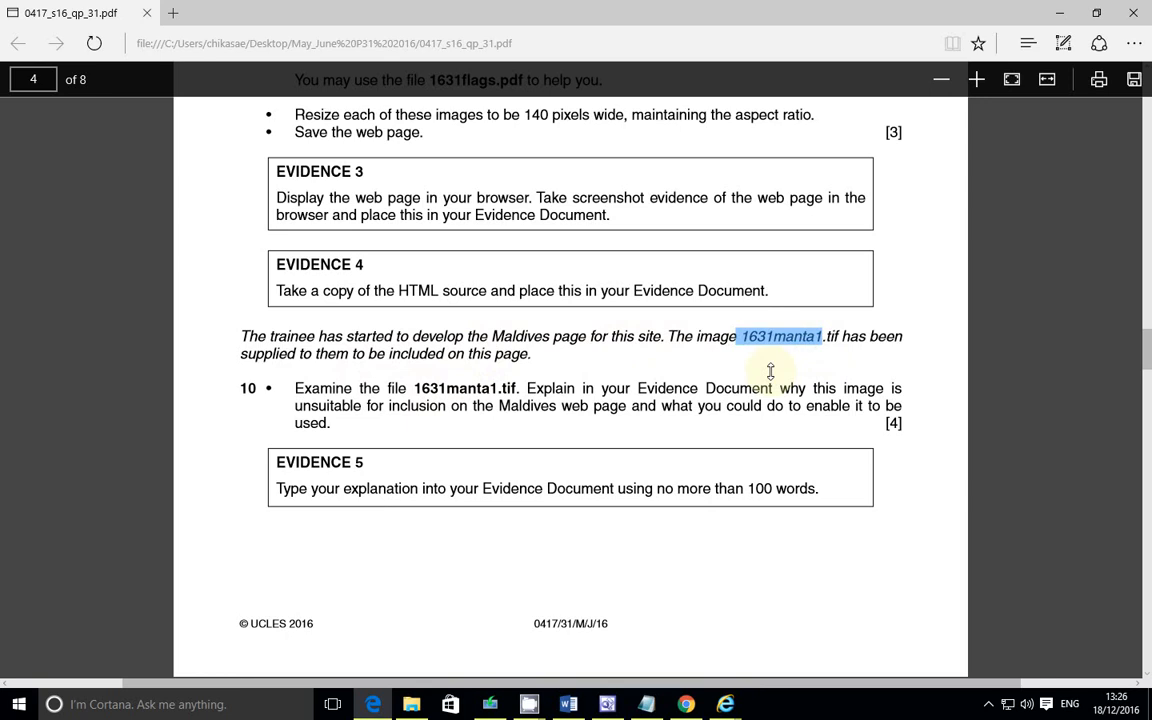
left_click(835, 336)
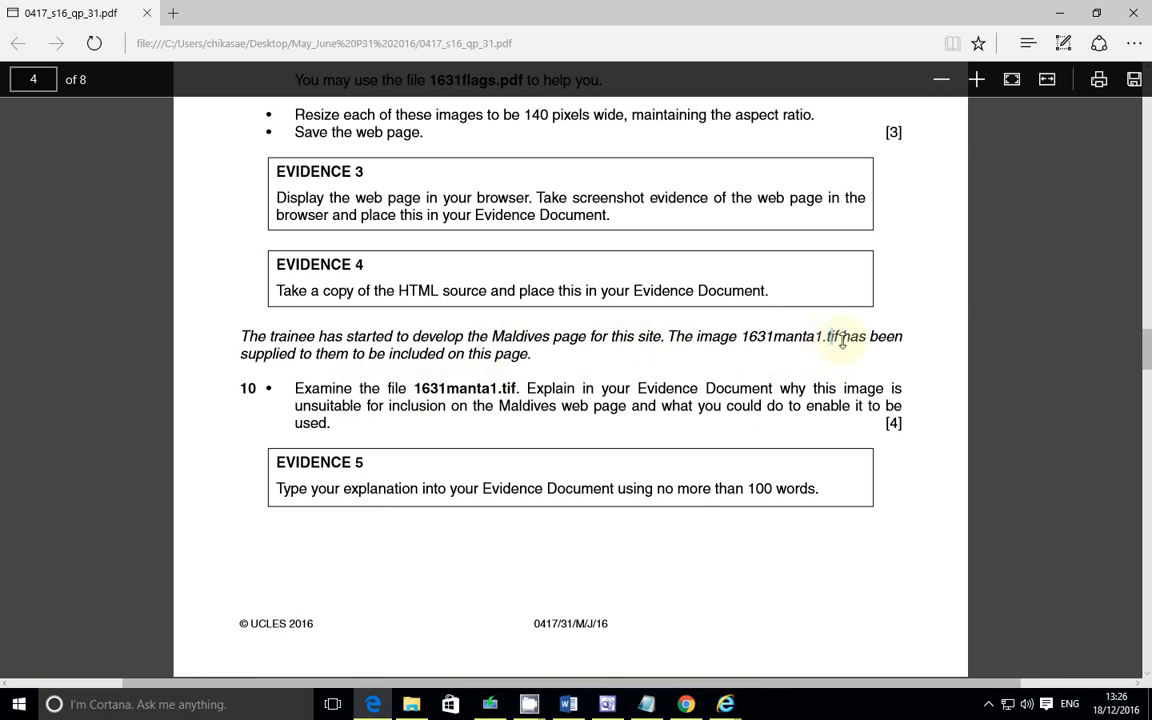
double_click(831, 335)
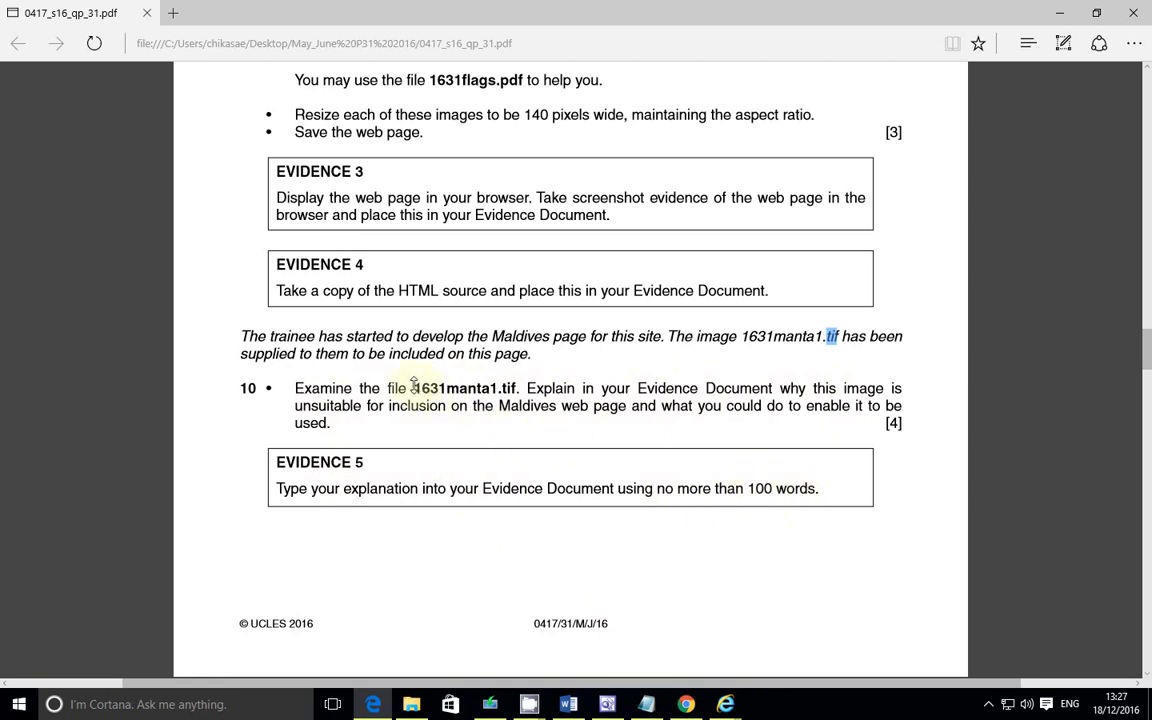
left_click_drag(413, 383, 512, 390)
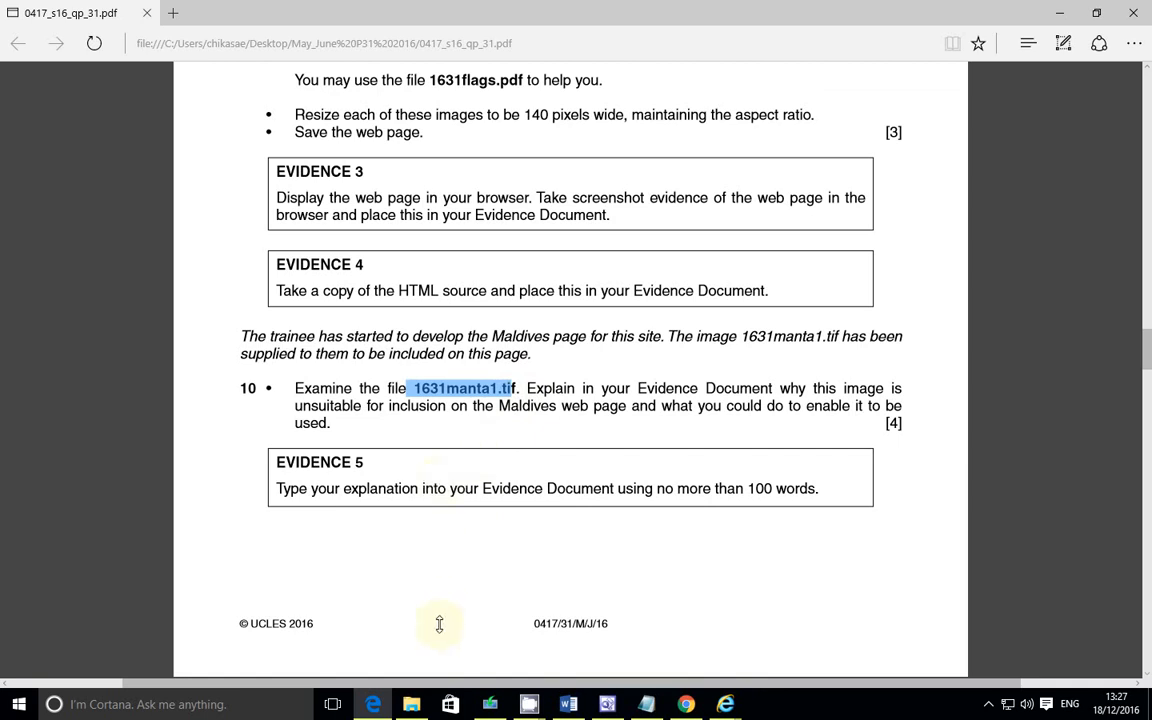
Step: Open the 1631_html folder and inspect the 1631manta1 image's file details, comparing them with the other images
left_click(411, 704)
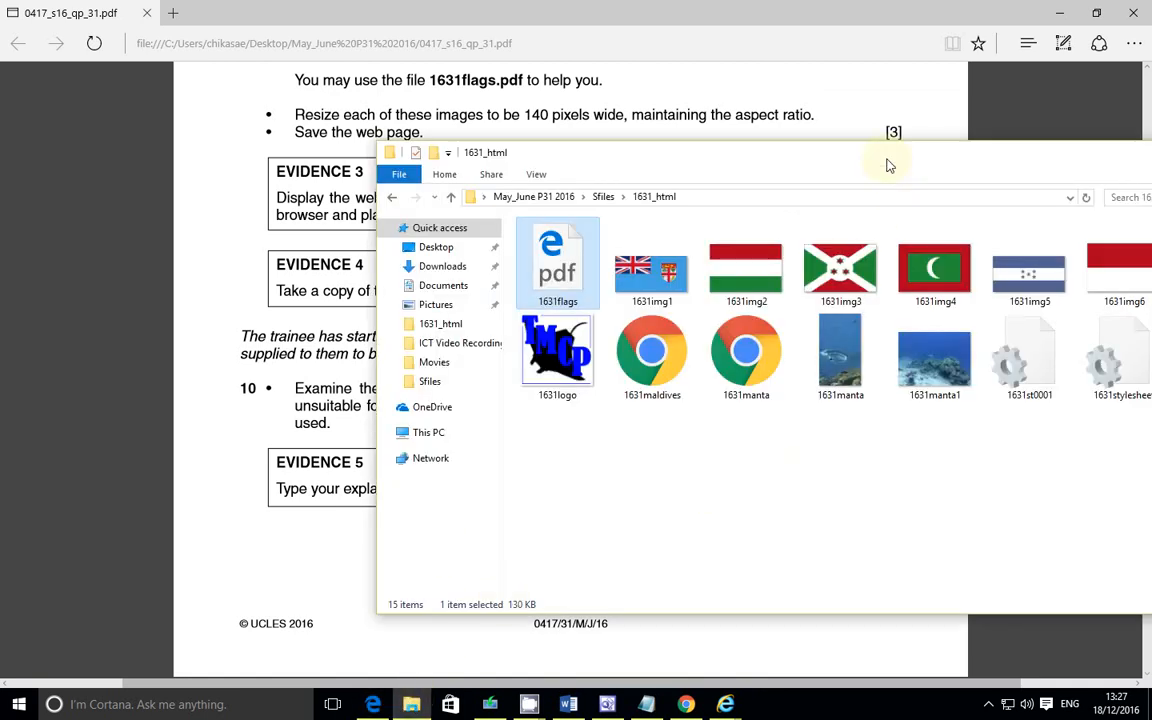
left_click_drag(887, 155, 654, 132)
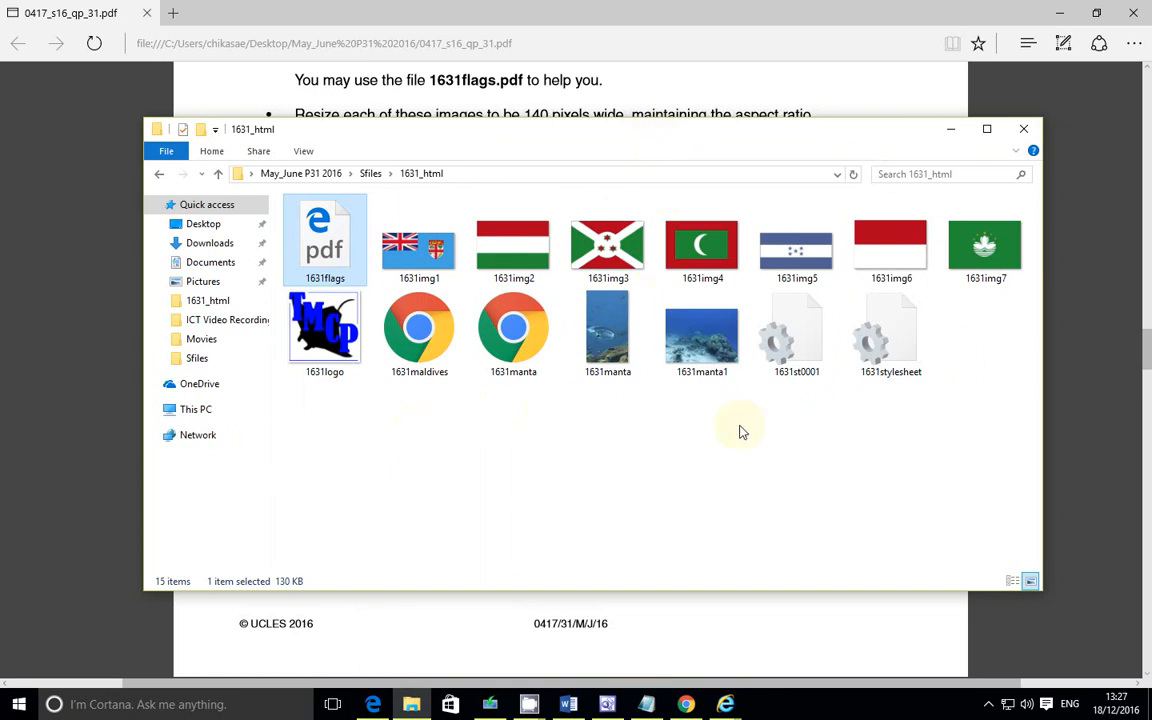
left_click(710, 375)
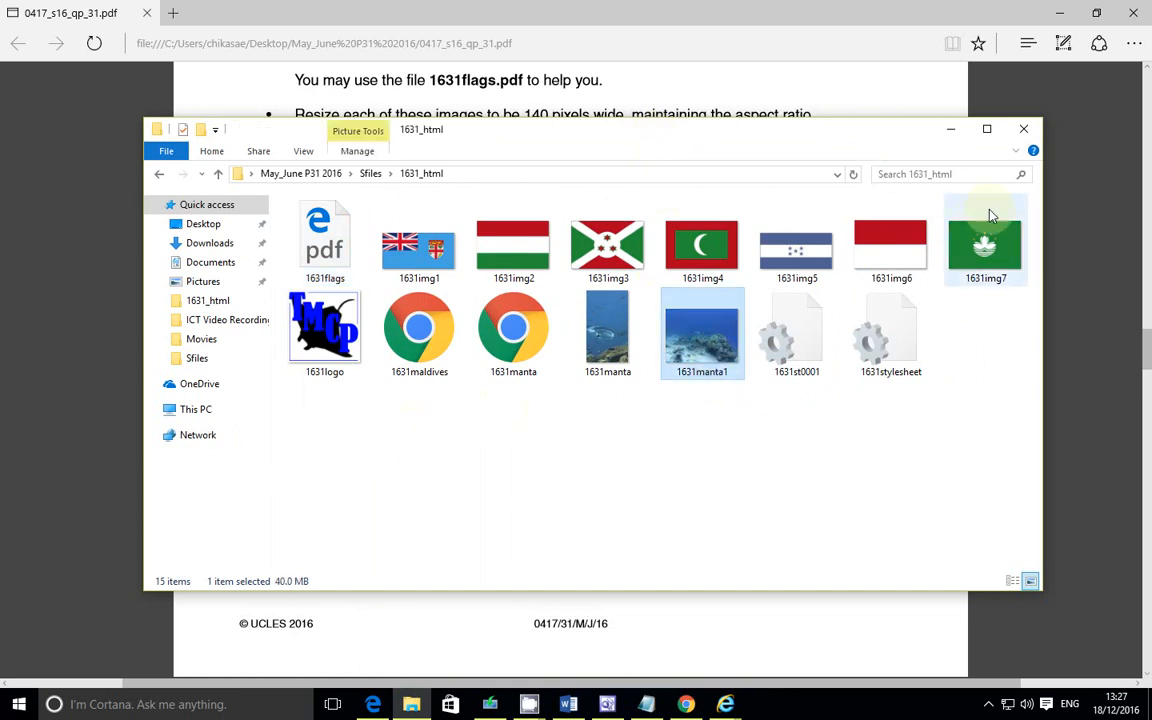
left_click(987, 133)
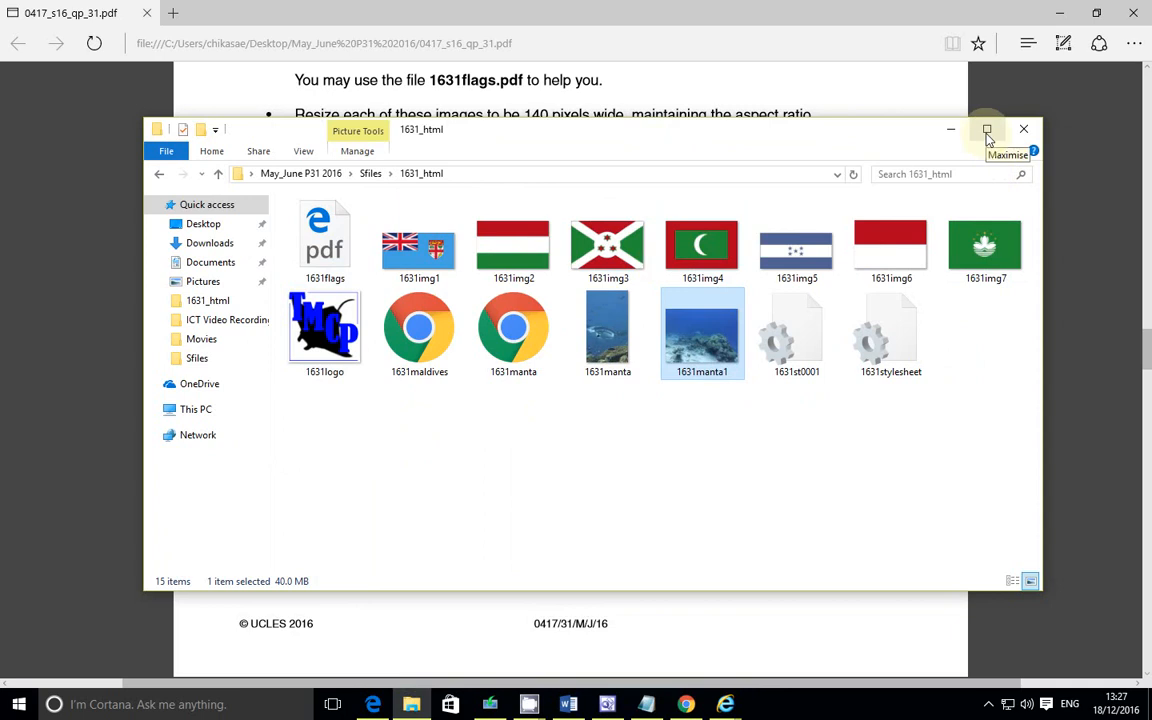
scroll(790, 455, "up", 1)
scroll(790, 455, "up", 3)
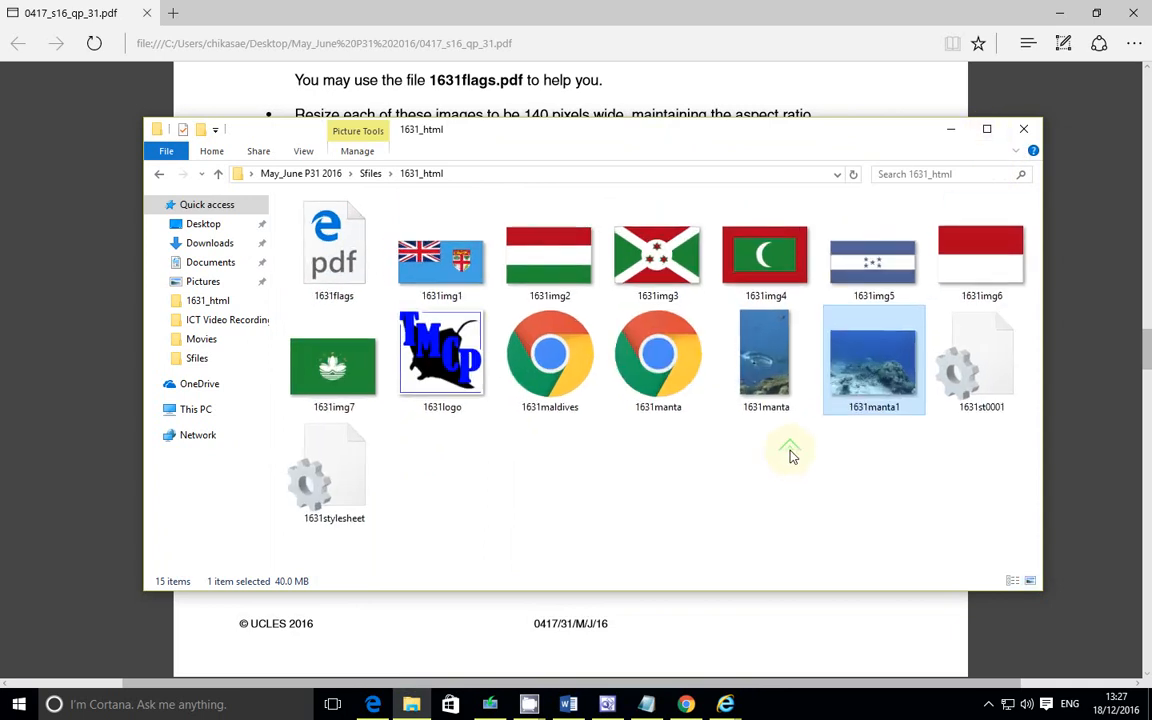
scroll(790, 455, "down", 1)
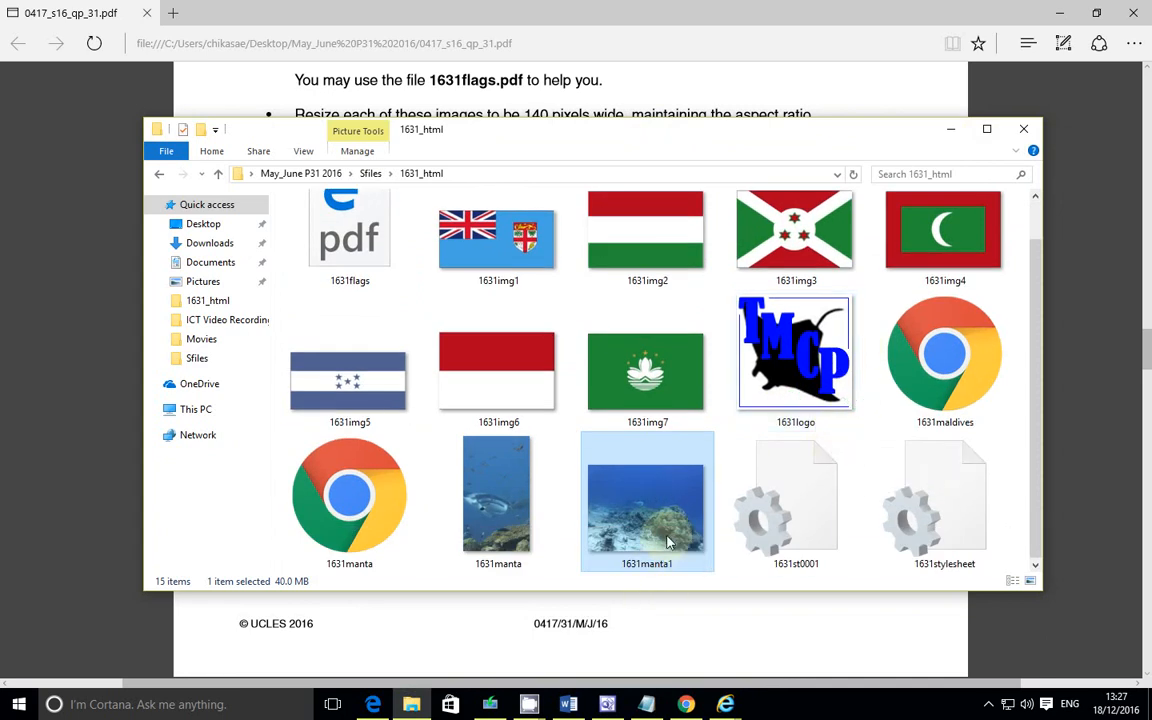
mouse_move(598, 516)
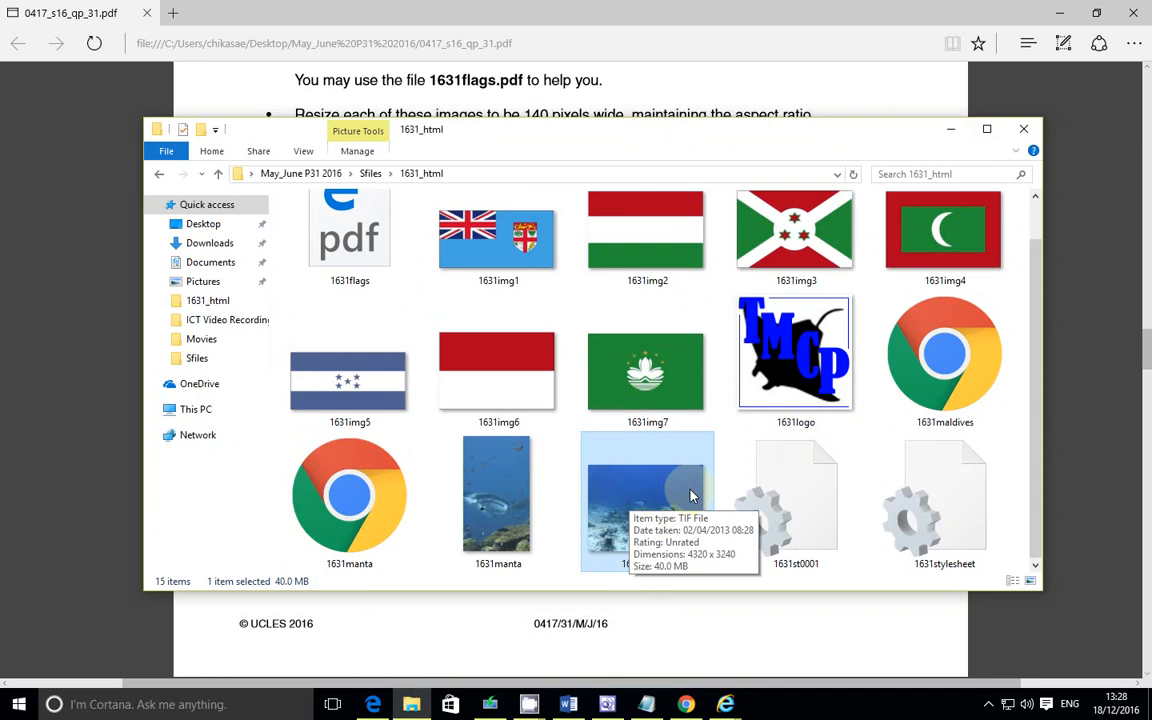
left_click(513, 401)
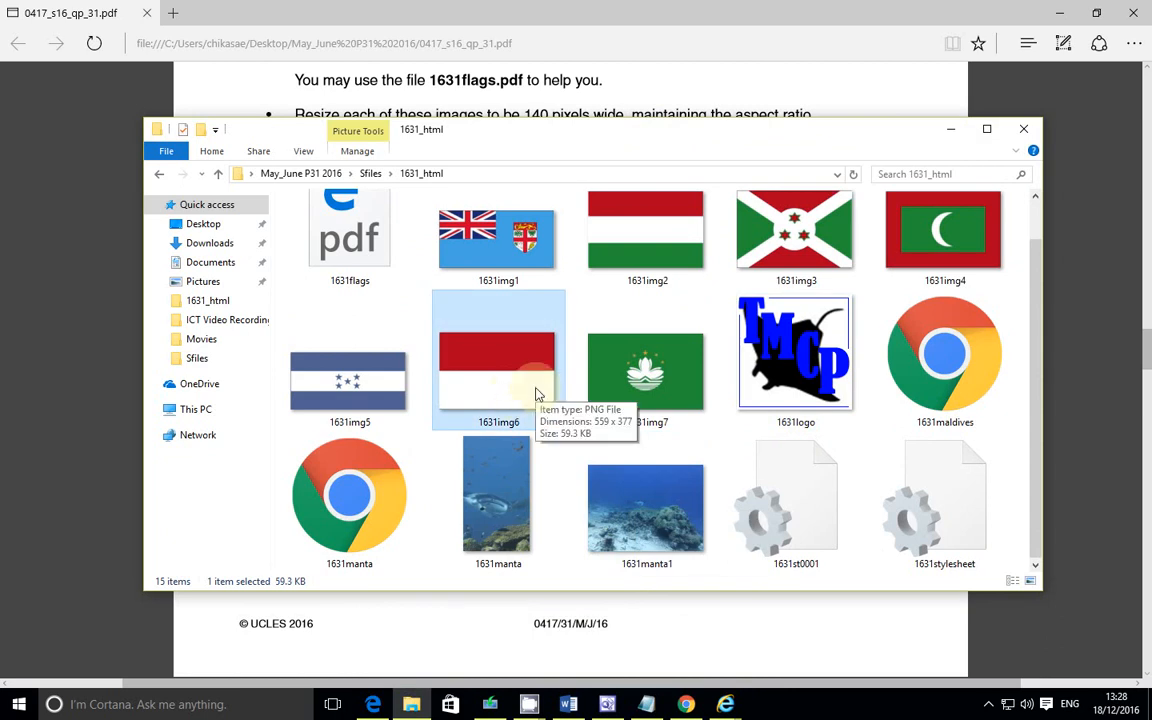
left_click(518, 481)
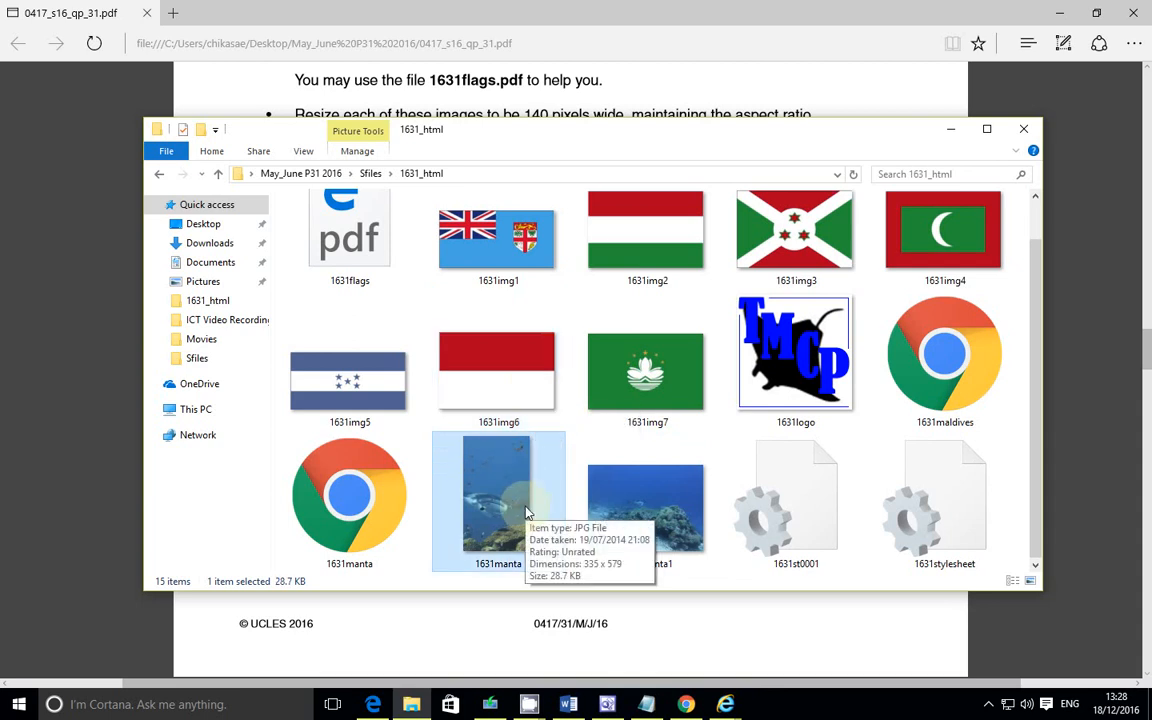
left_click(800, 410)
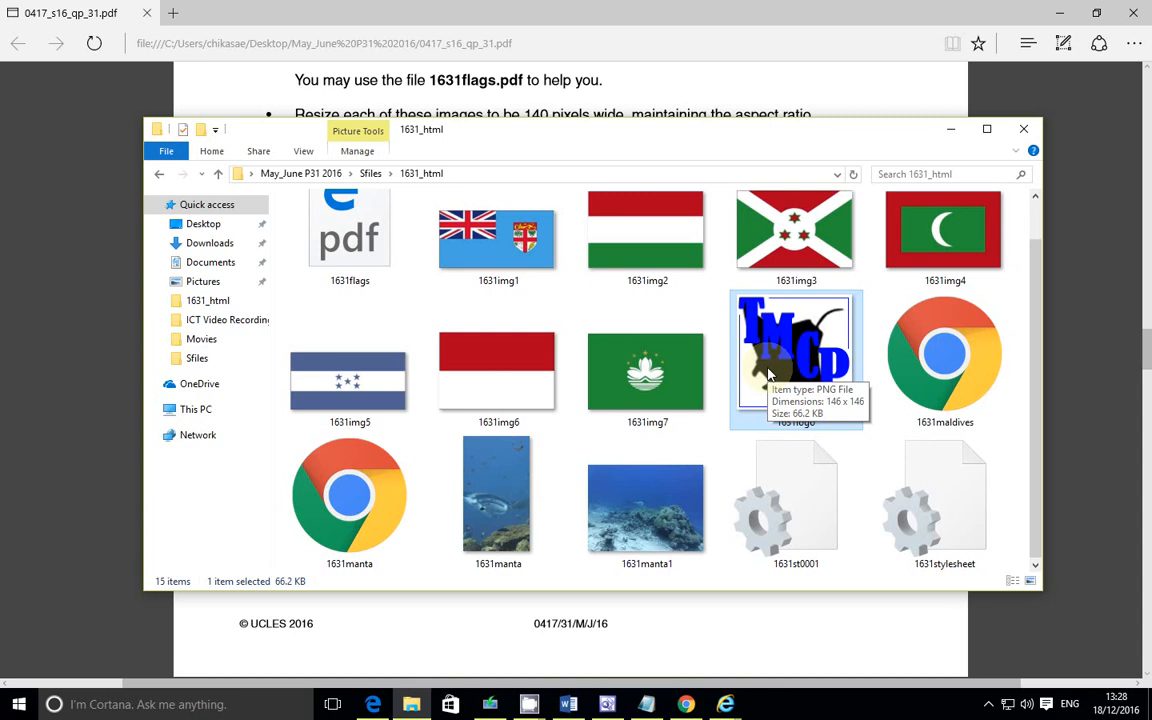
left_click(686, 400)
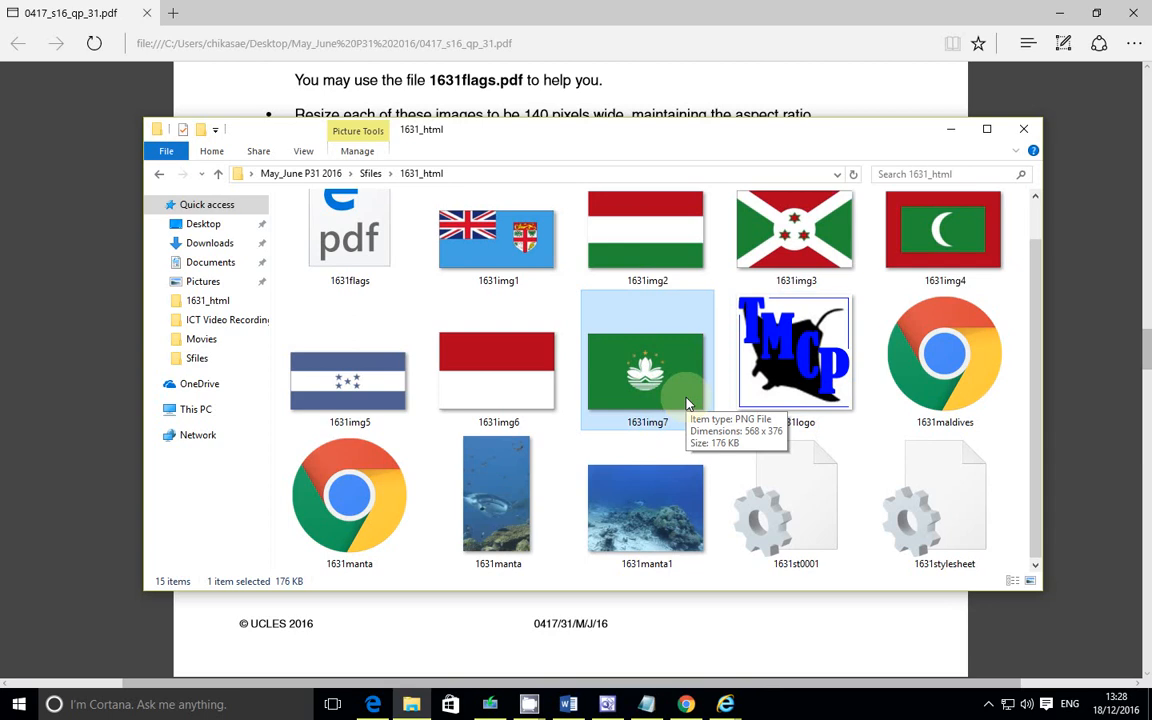
left_click(658, 515)
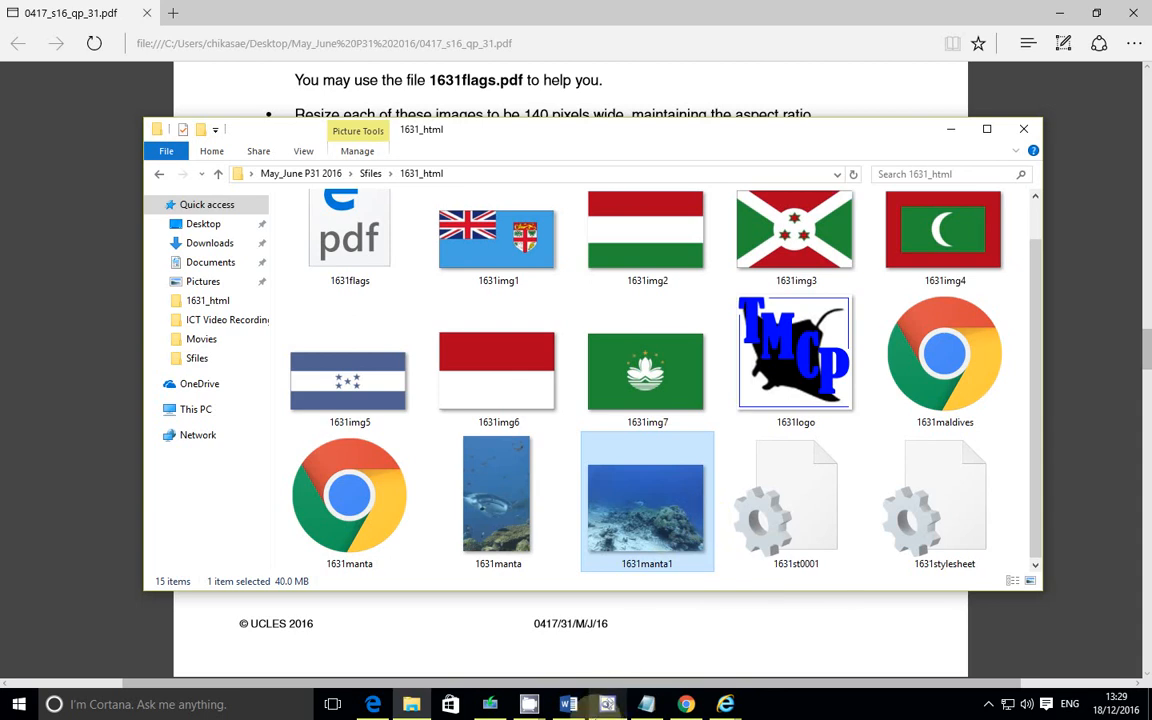
Step: Replace the Evidence 5 placeholder under Question 10 with "The image size is too large so the image will take a long time to be loaded"
left_click(373, 704)
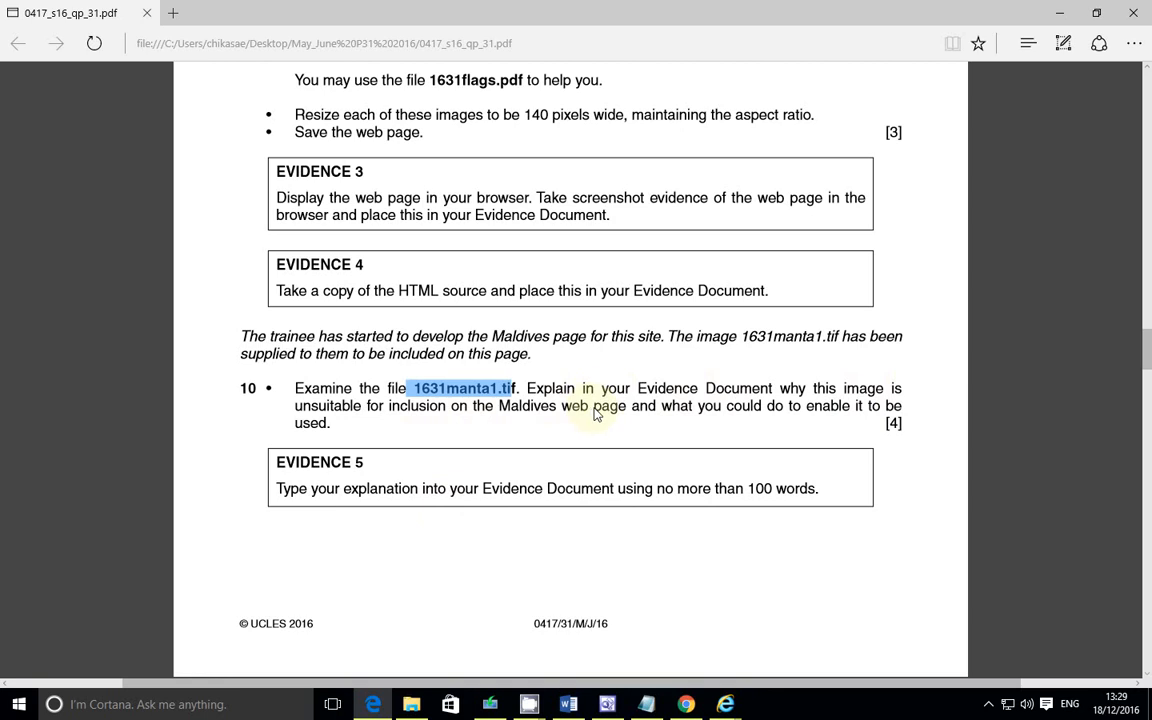
left_click(568, 704)
scroll(483, 402, "down", 5)
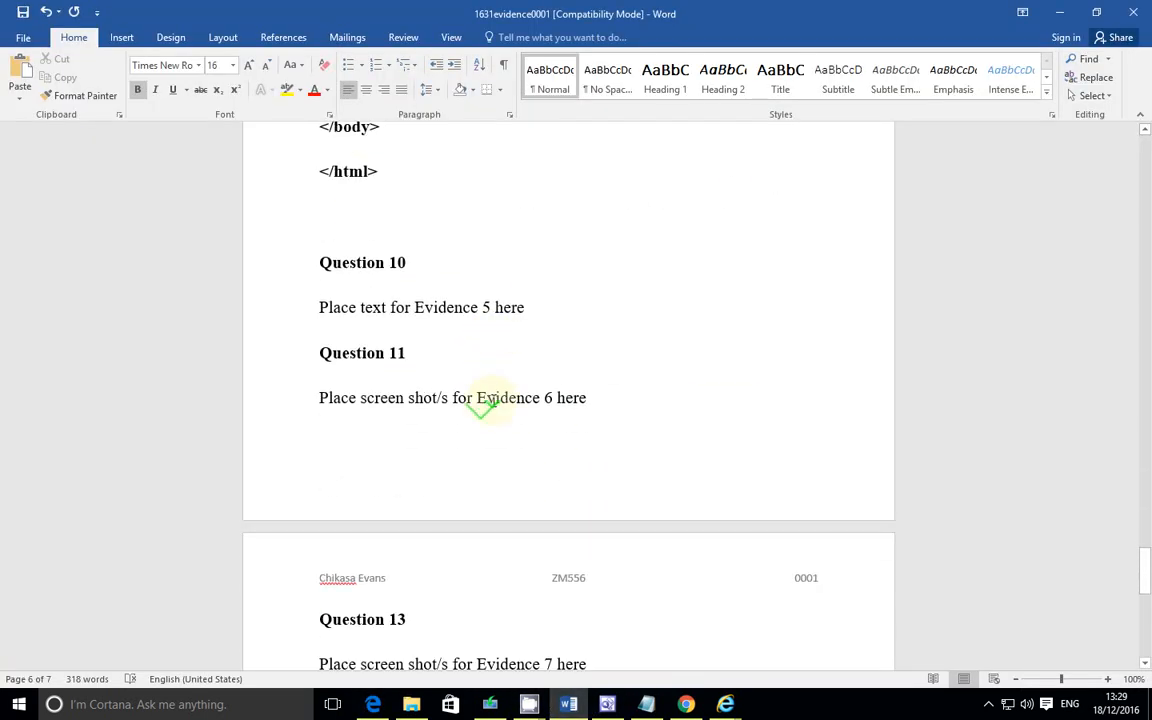
left_click_drag(550, 308, 336, 310)
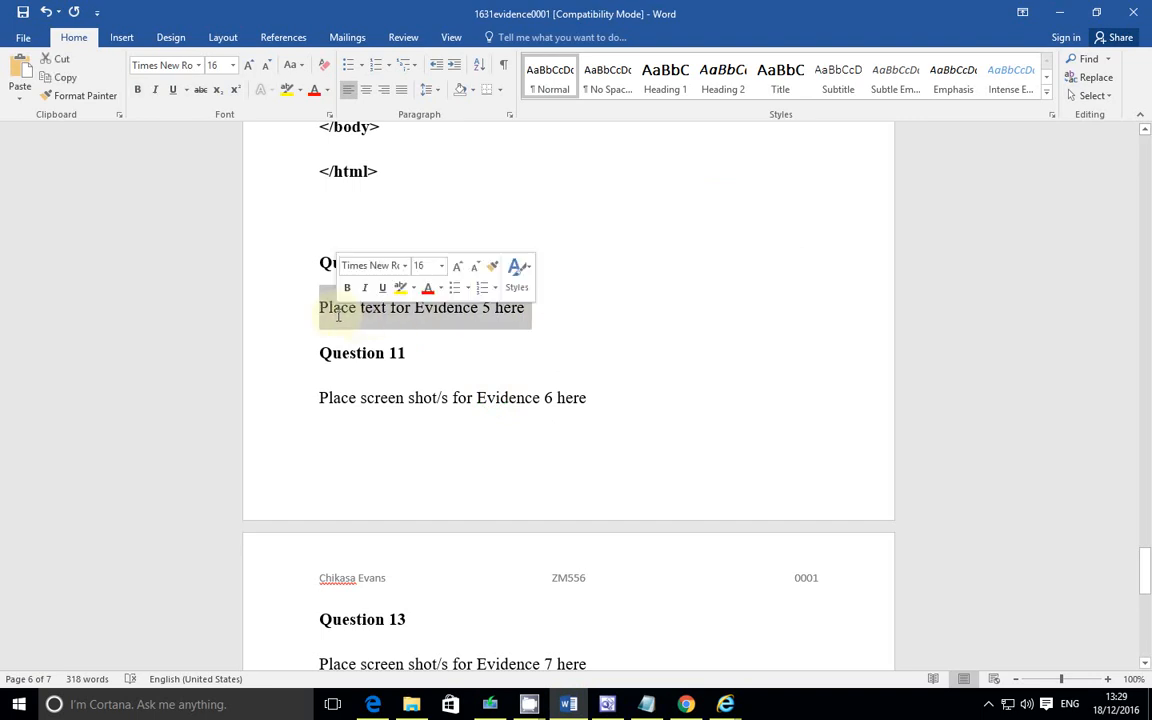
type("The image")
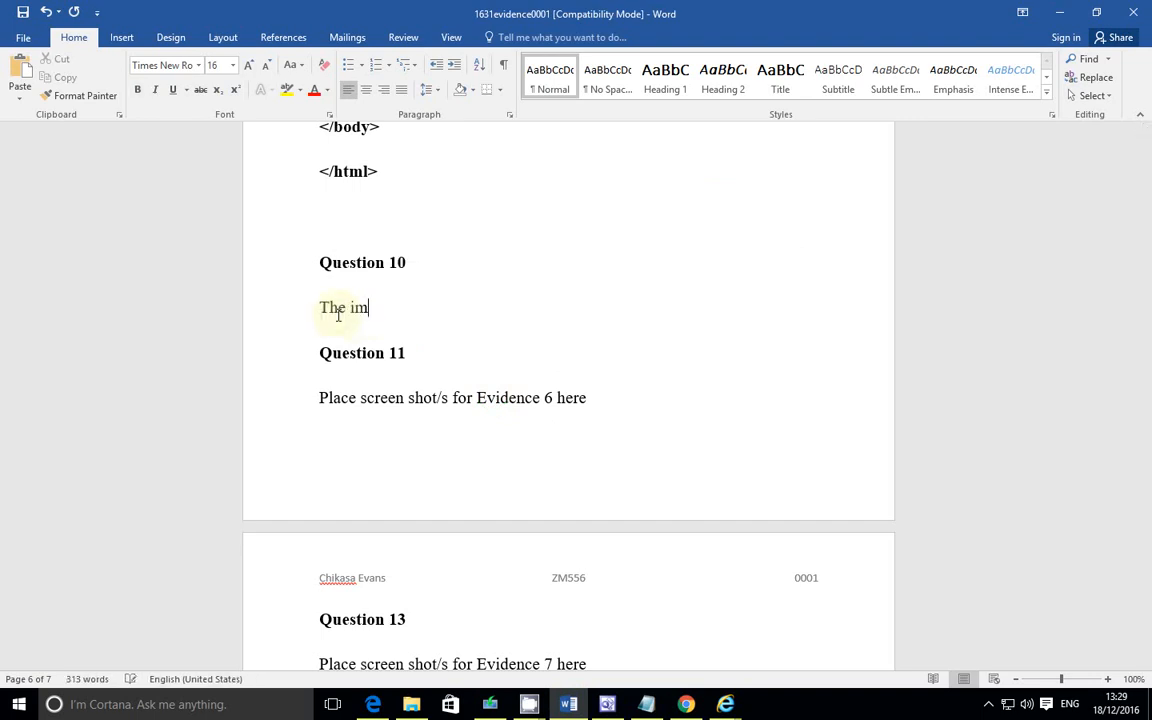
type("ze")
type("is too ")
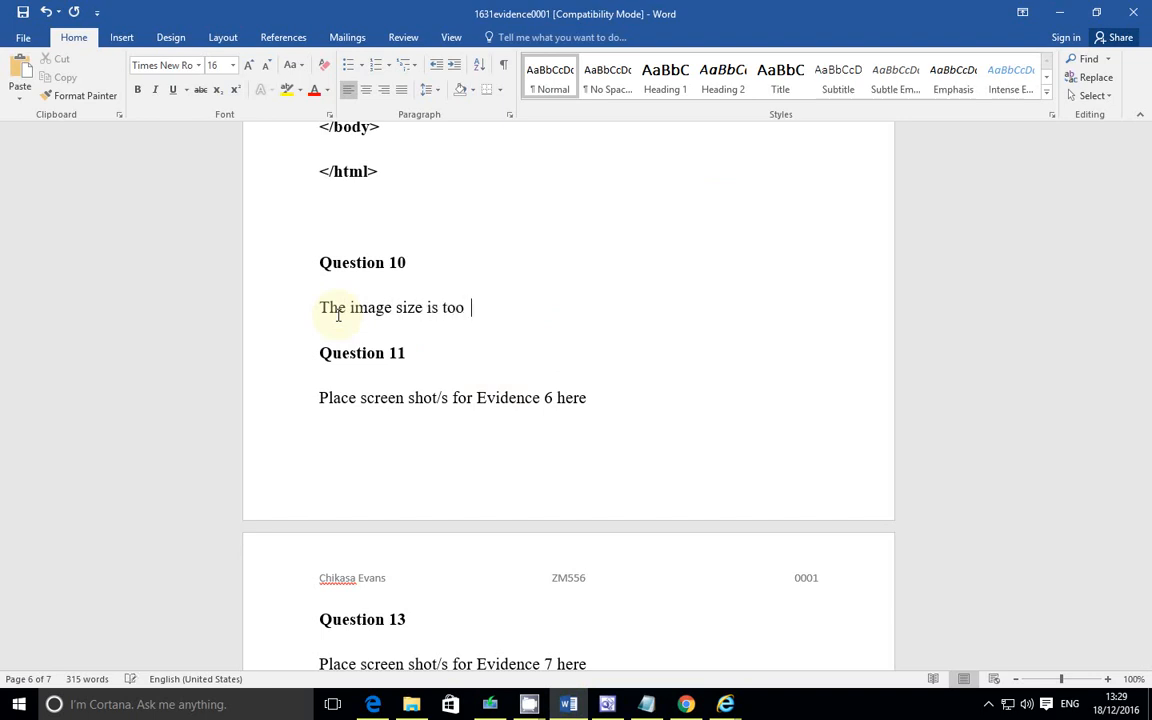
type("large so the image wi")
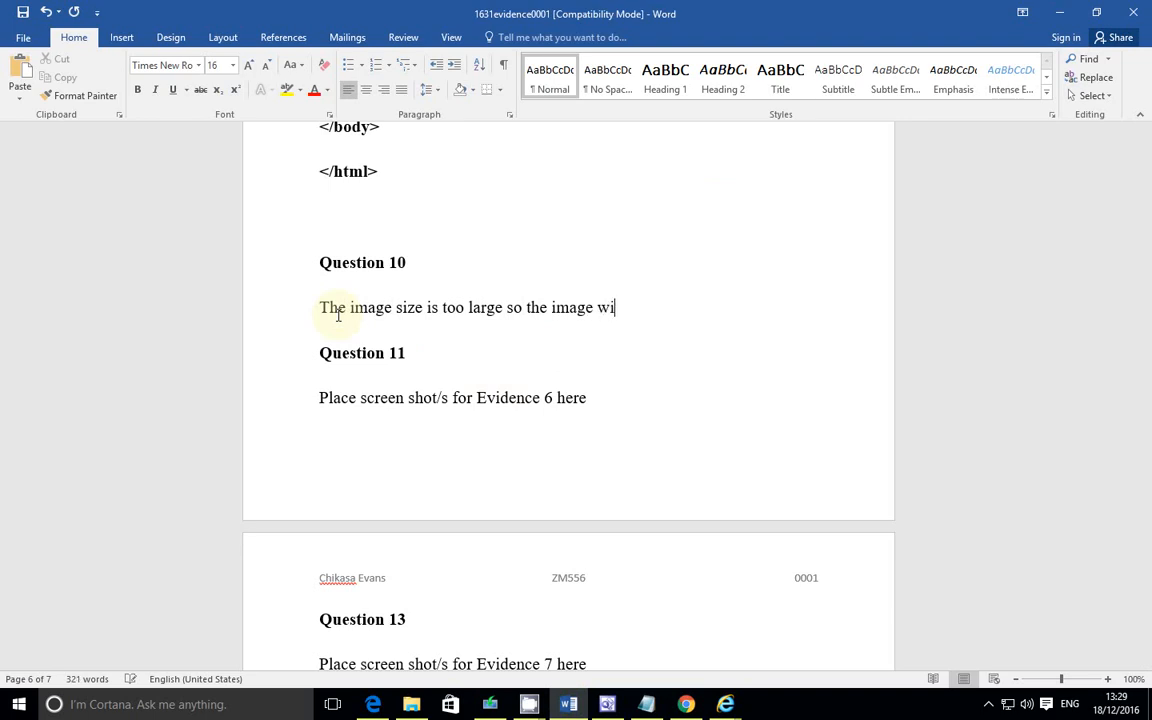
type("ll take a long time to be loaded")
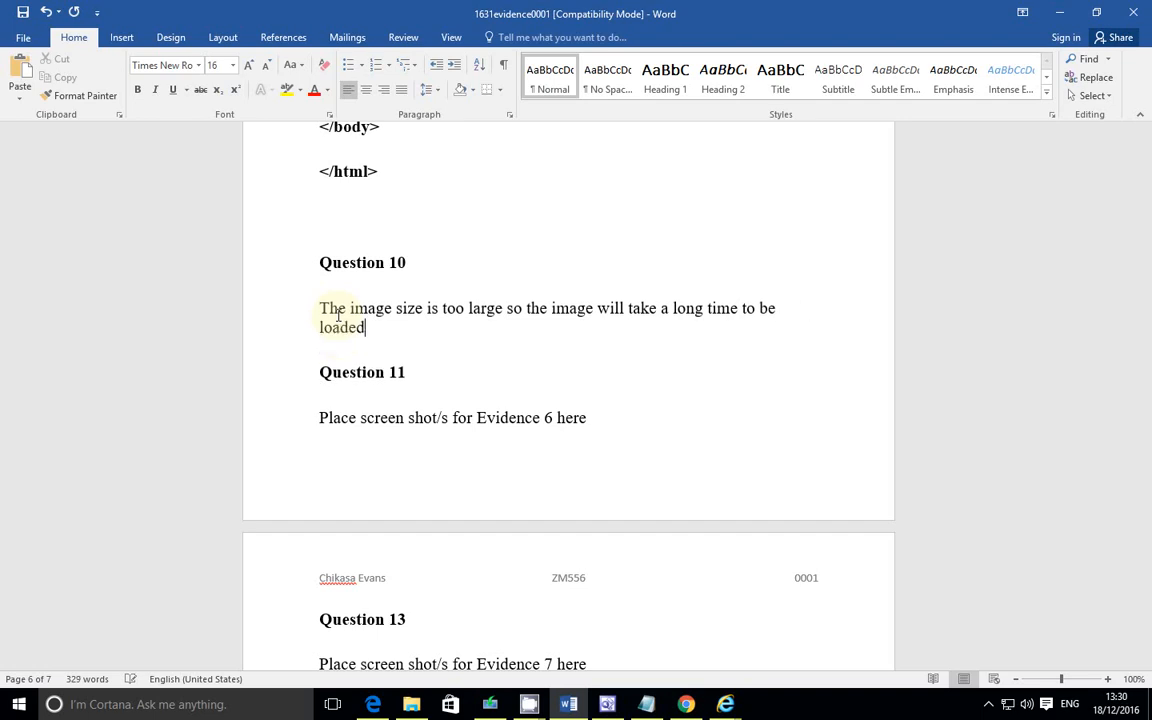
Step: Change "image size" to "image size/resolution" in the first sentence of the Question 10 answer
key("Up")
key("Right")
key("Right")
key("Right")
key("Right")
key("Right")
key("Right")
key("Right")
key("Right")
type("/")
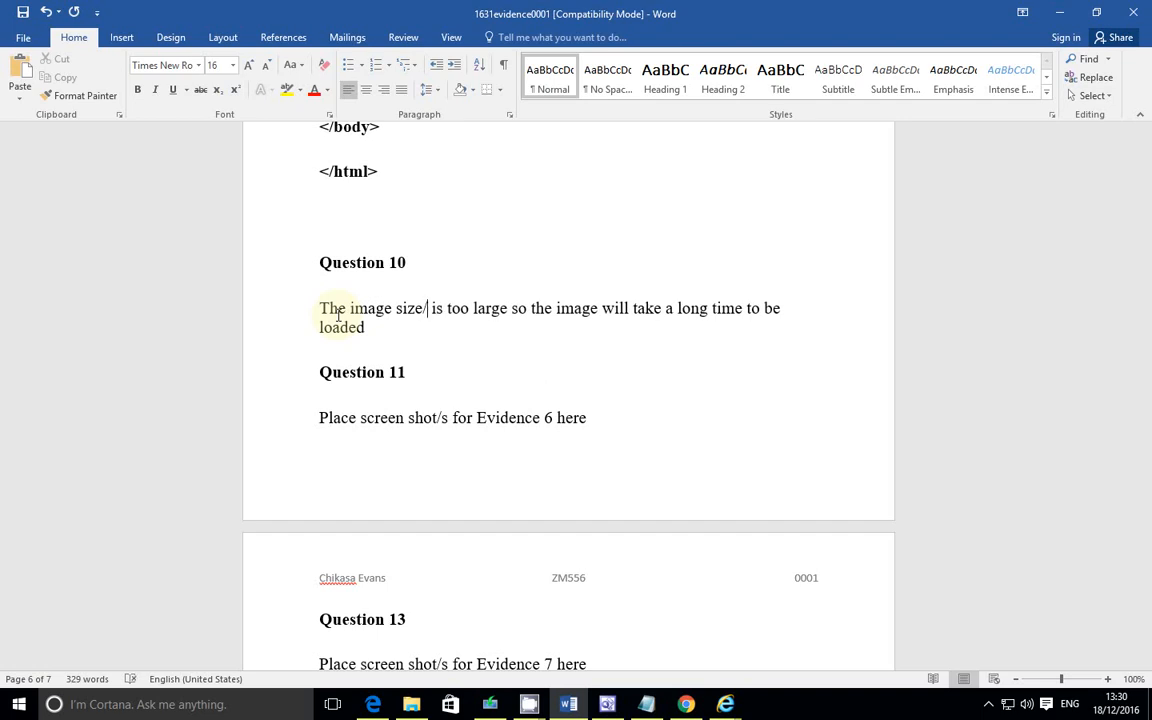
type("resolution")
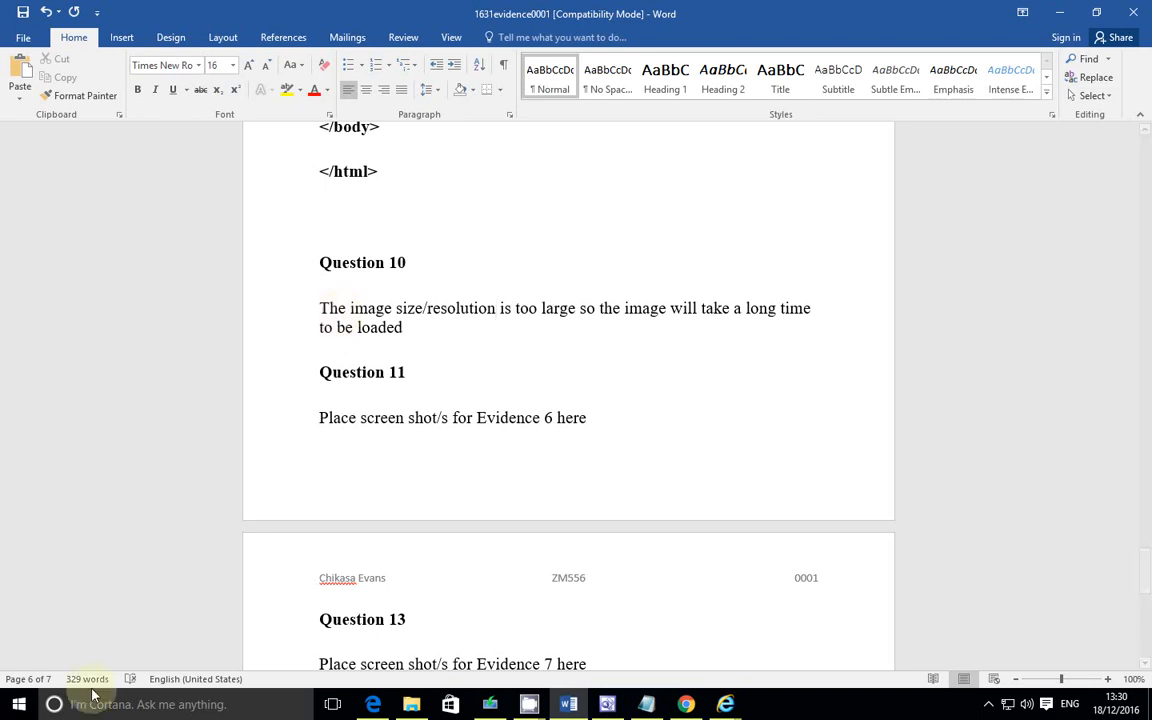
Step: Check the question paper, then end the first sentence with a full stop and add "Not every browser supports TIF."
left_click(368, 705)
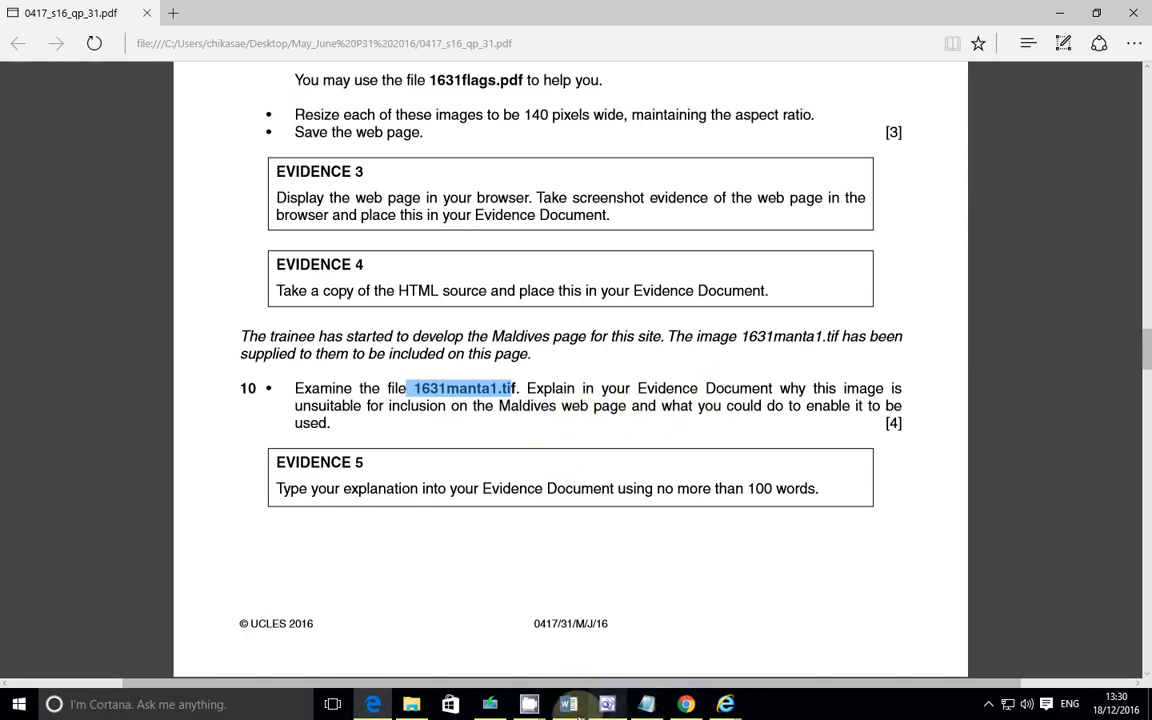
left_click(520, 630)
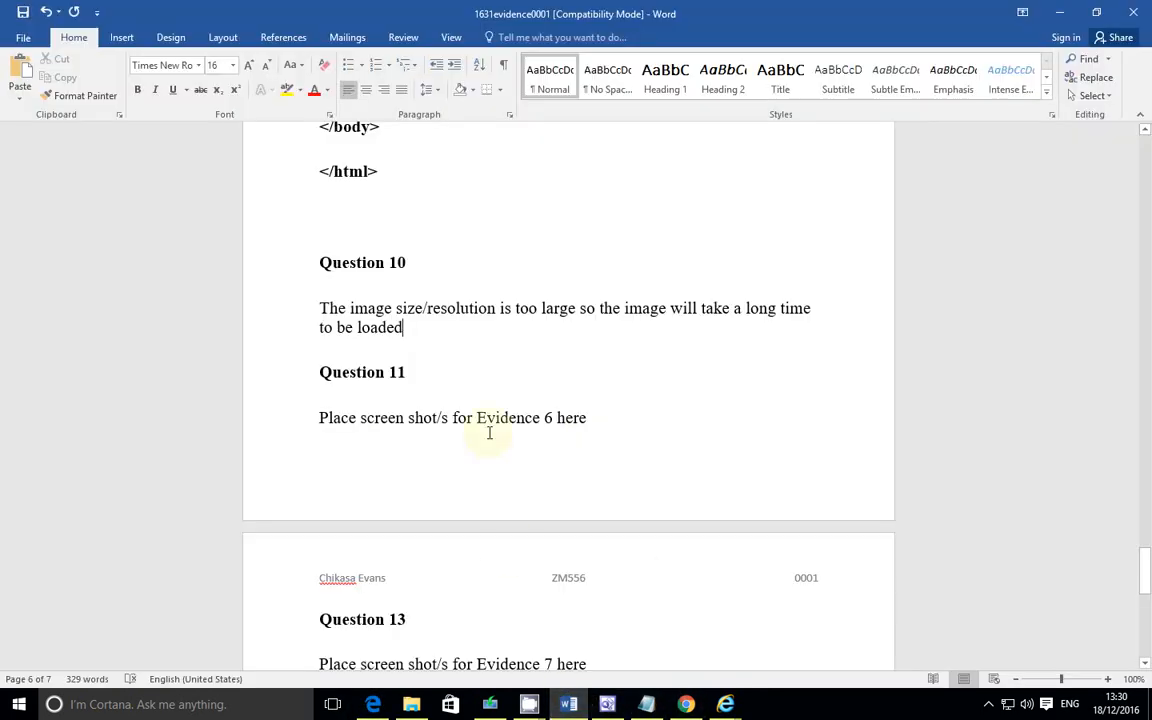
type(".")
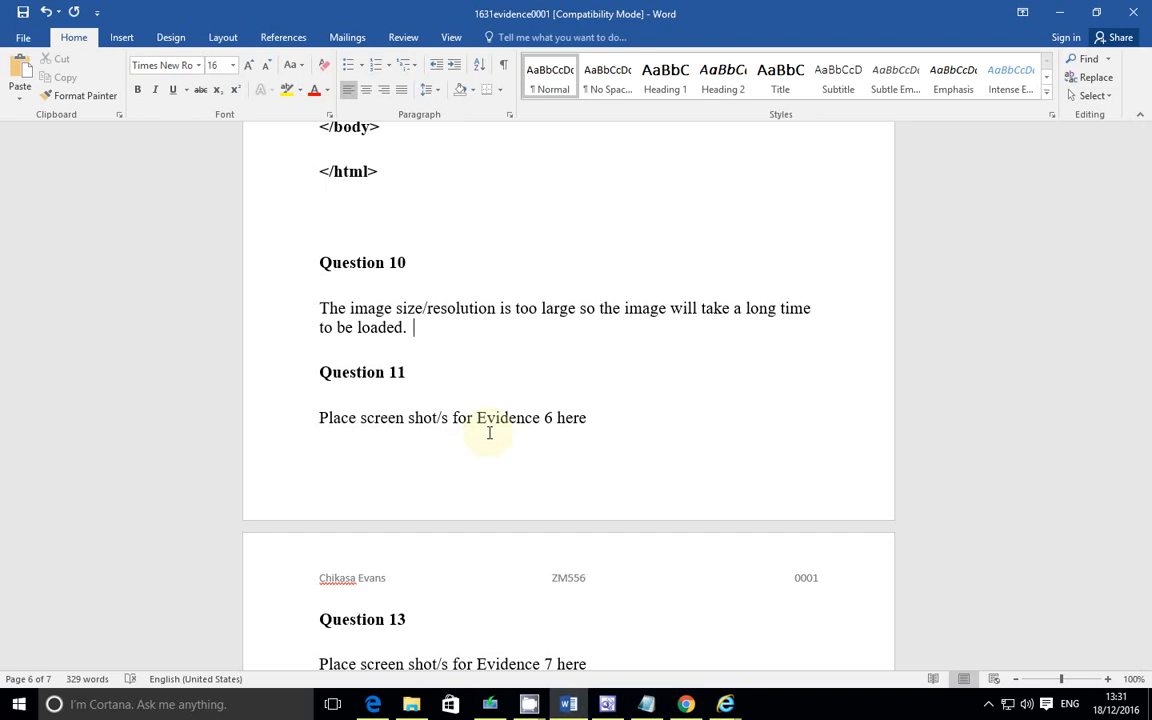
type("not every brow")
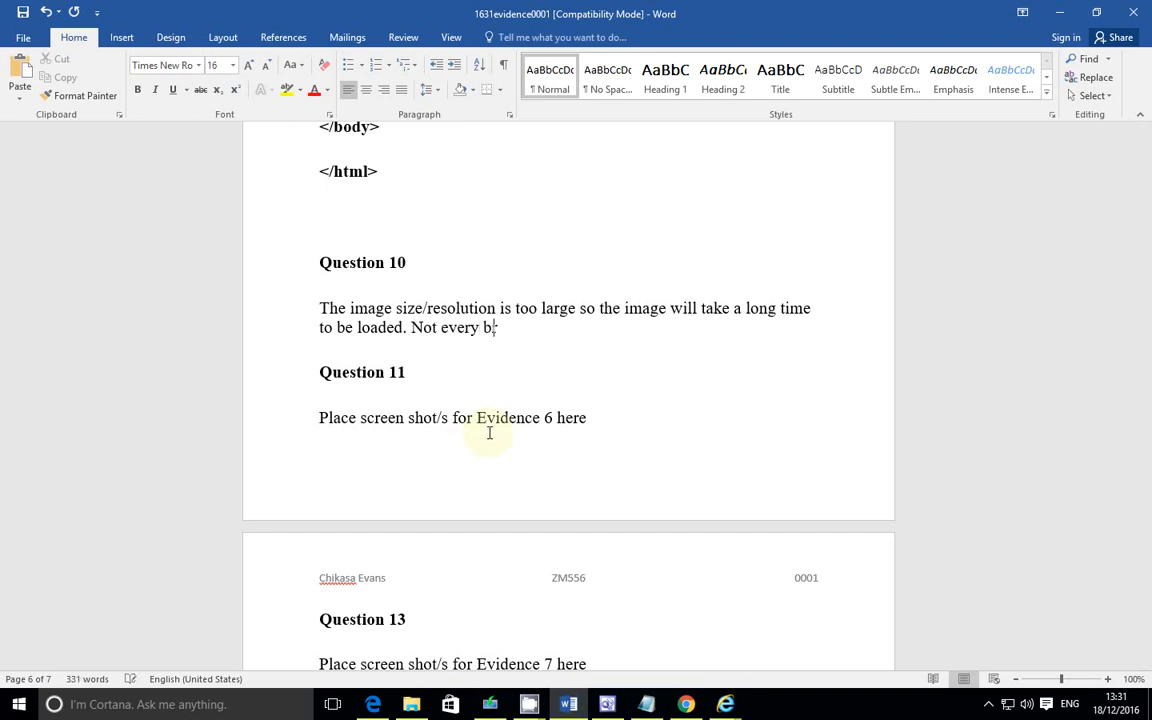
type("ser supports")
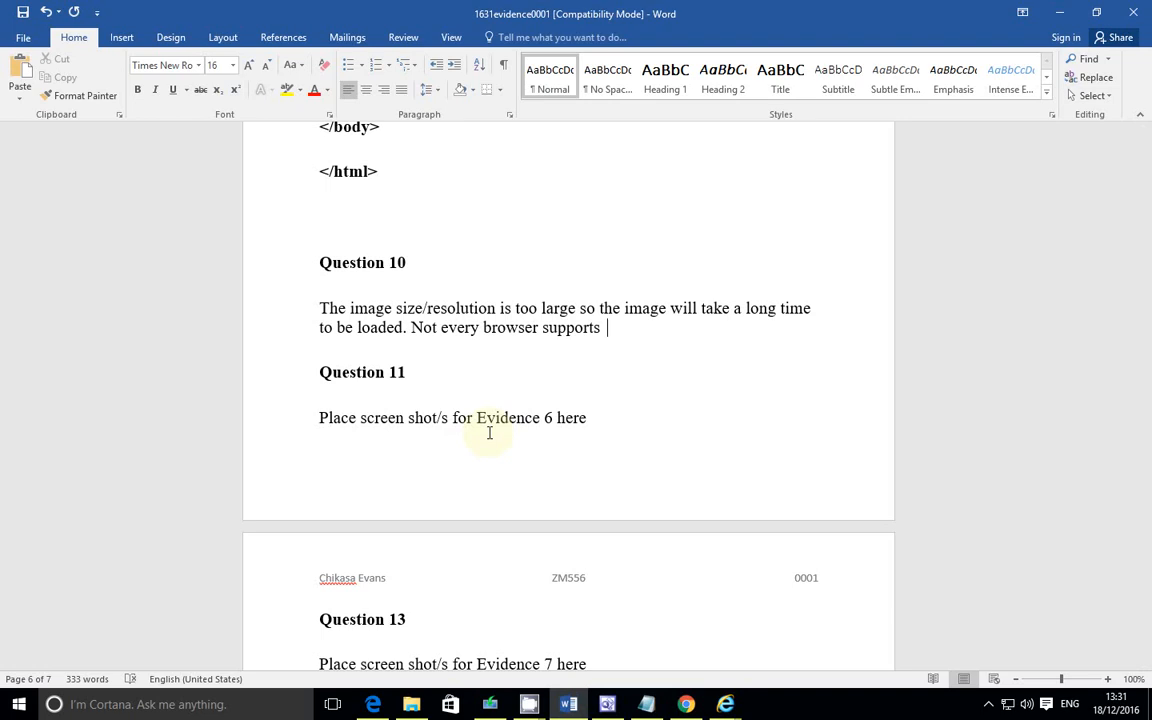
type(" tagge")
key("BackSpace")
key("BackSpace")
key("BackSpace")
key("BackSpace")
key("BackSpace")
type("TIF.")
key("Return")
key("Tab")
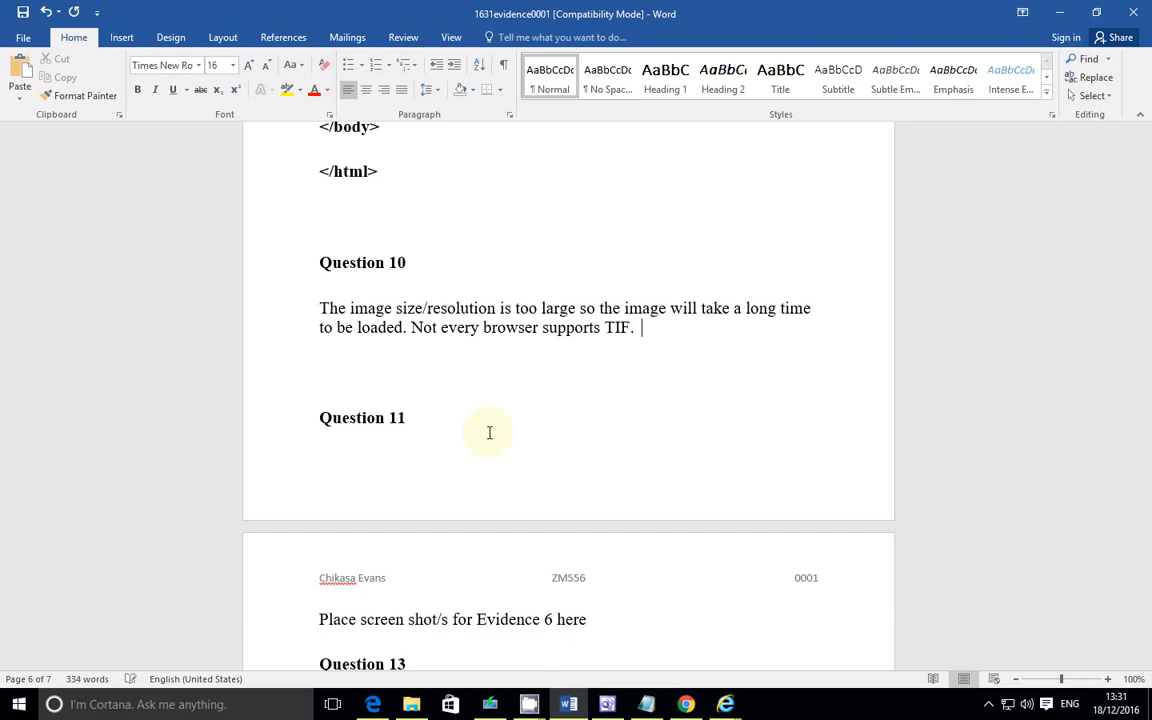
Step: Continue the answer with "The solution is to reduce the size of the image or compress the image."
type("The solution is to reduc")
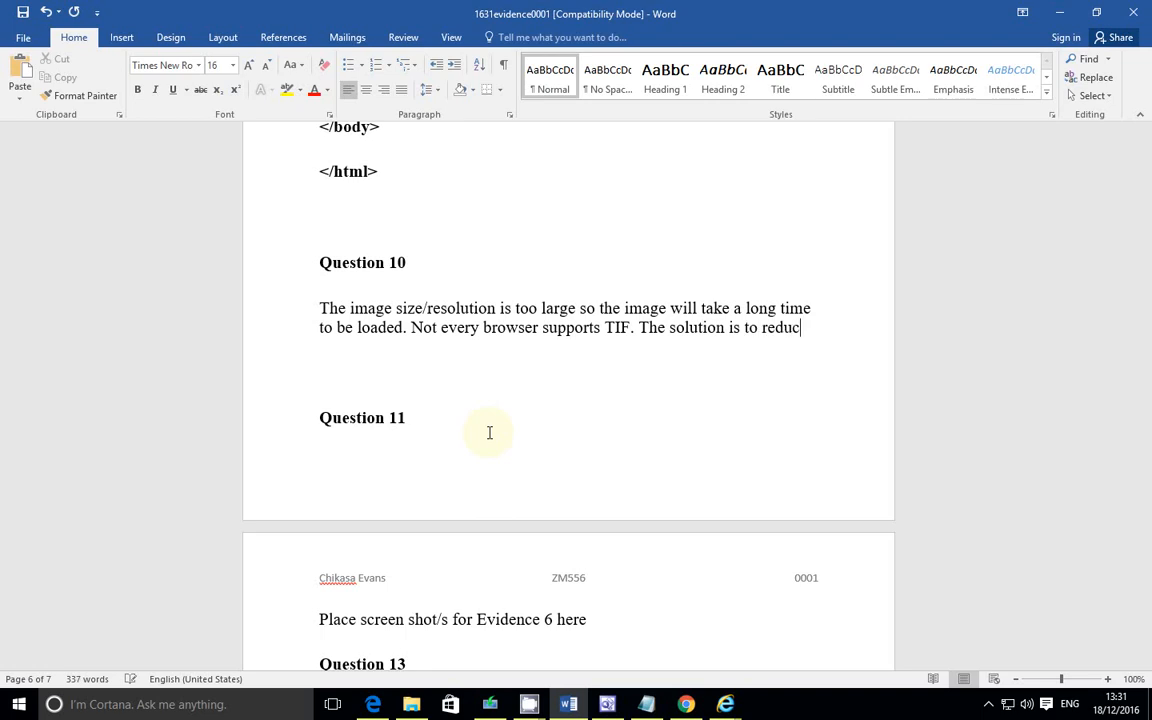
type("e the si")
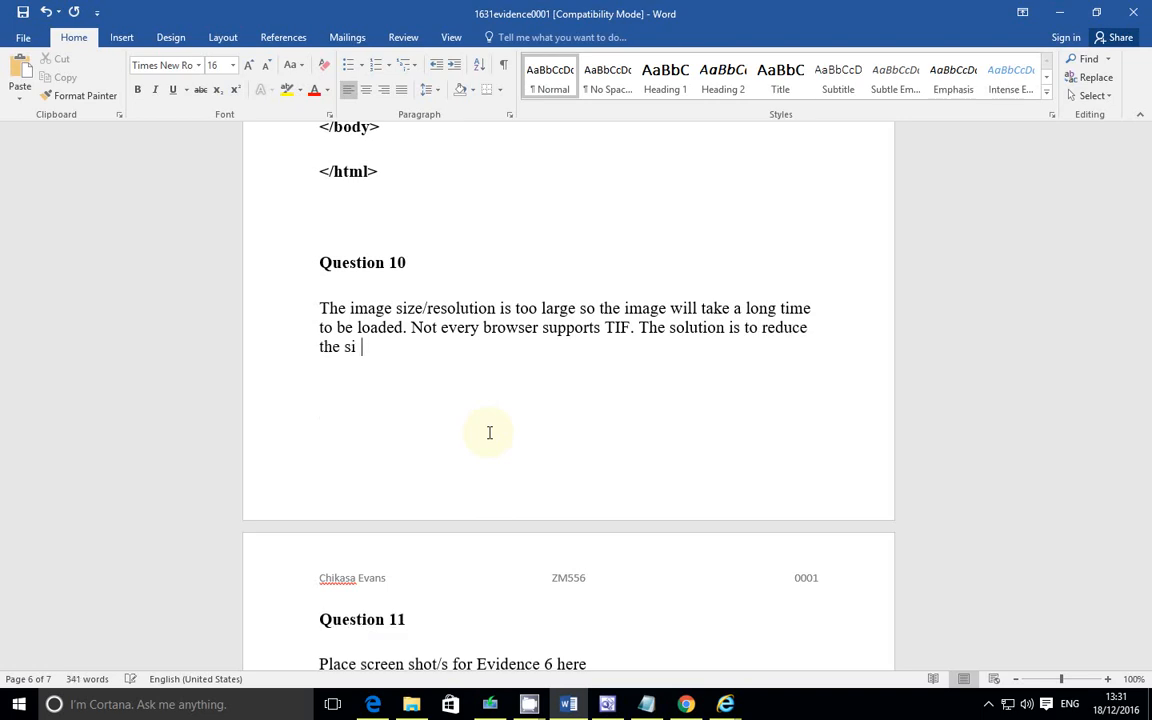
type("ze of the imag")
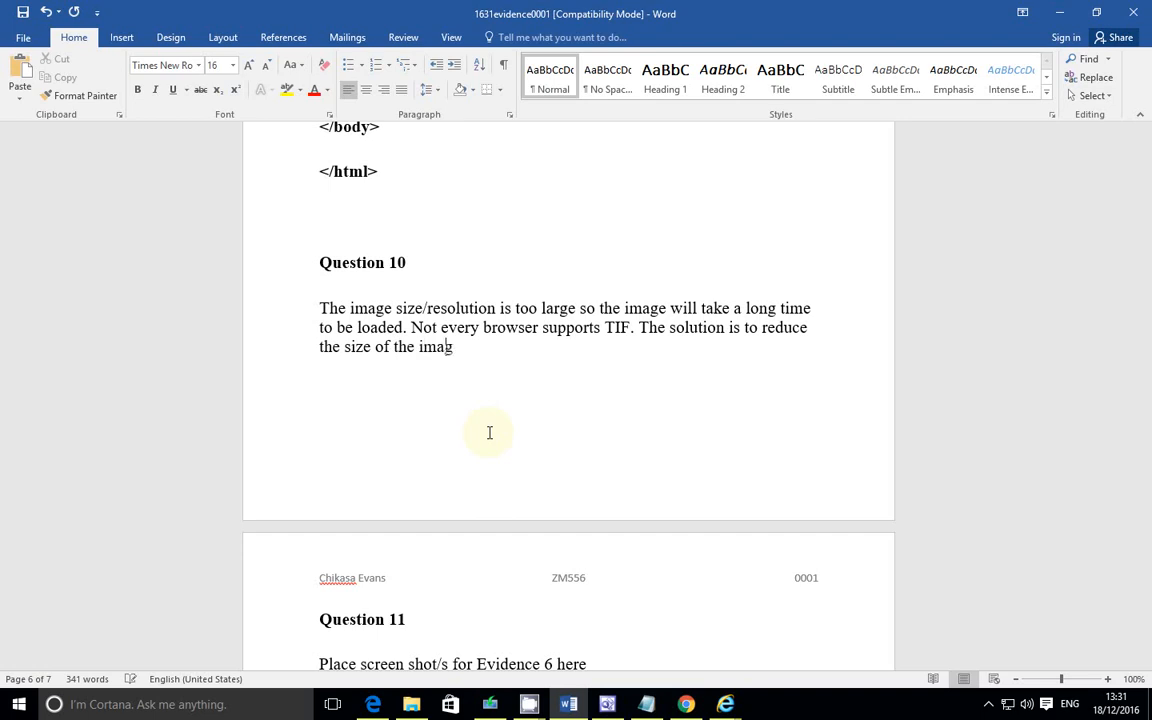
type("e or compress the")
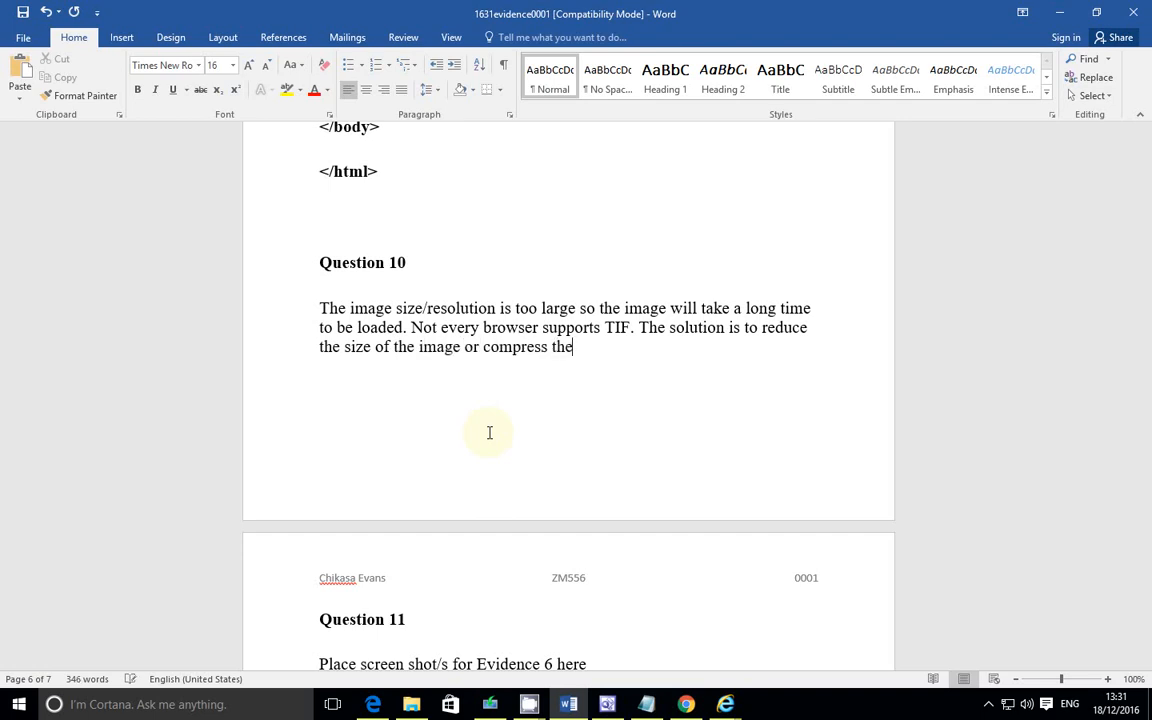
type(" image")
type(". we als")
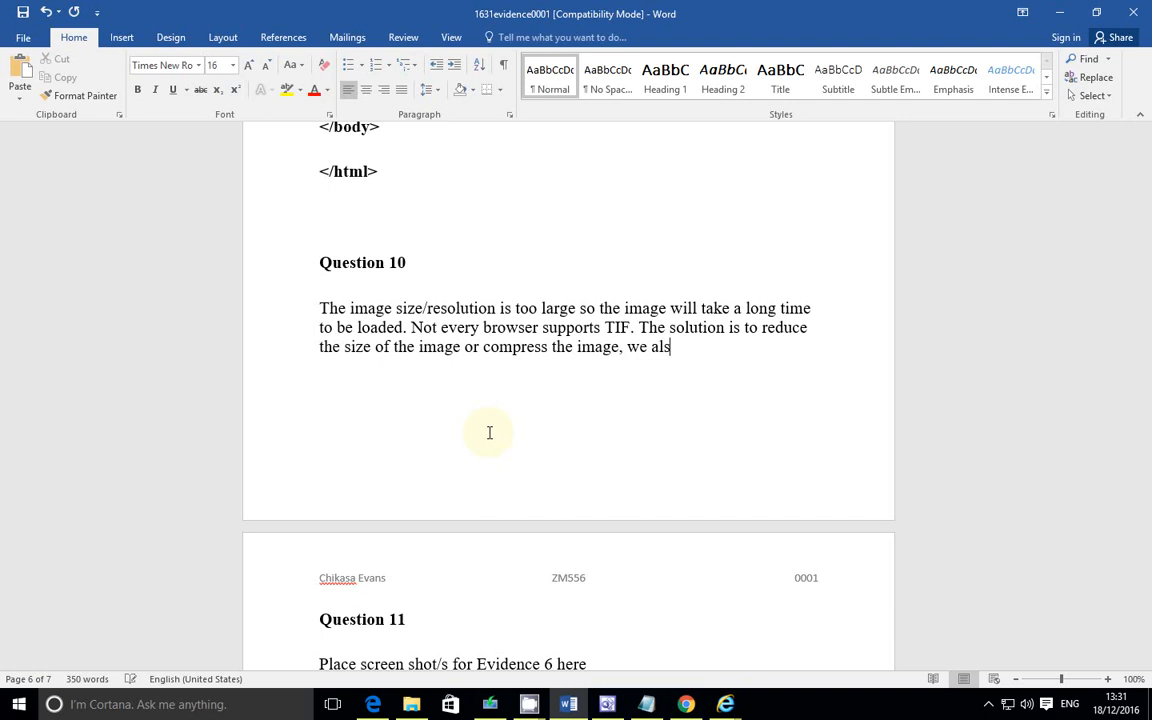
type("o")
Step: Add "We also convert to file format with", correcting the typing slips along the way
key("BackSpace")
key("BackSpace")
key("BackSpace")
key("BackSpace")
key("BackSpace")
key("BackSpace")
key("BackSpace")
key("BackSpace")
key("BackSpace")
type(". We alsio")
key("BackSpace")
key("BackSpace")
type("o covert t")
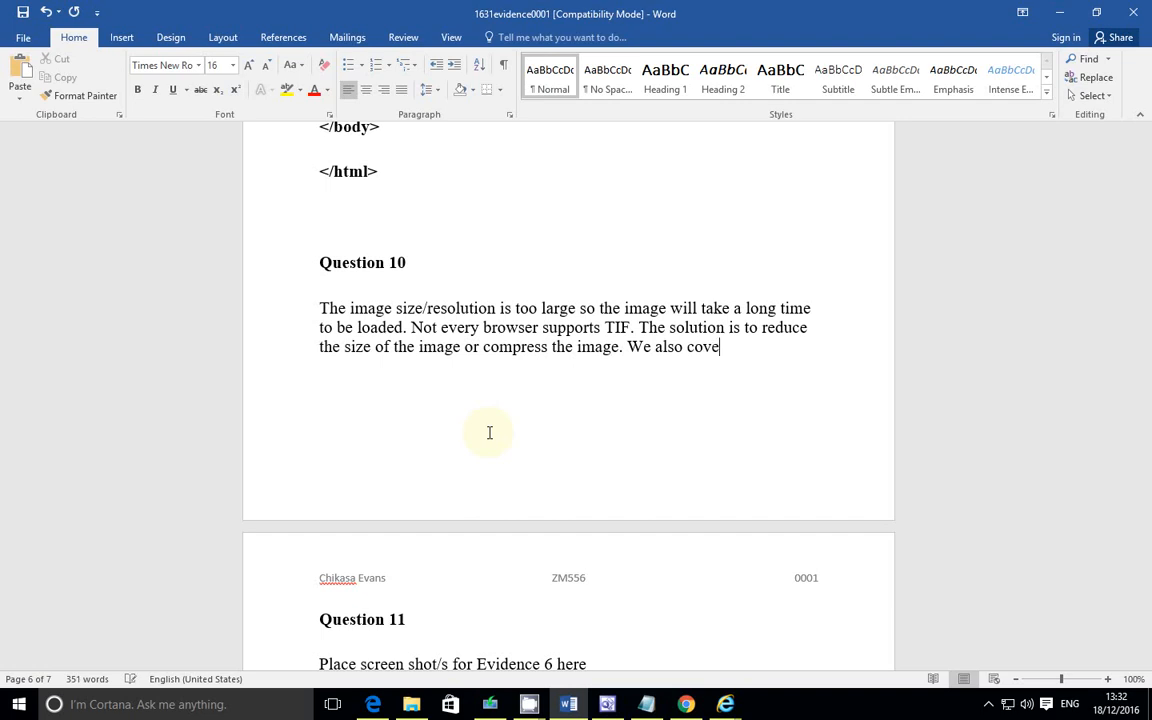
key("Left")
key("Left")
key("Left")
key("Left")
key("Left")
key("Left")
type("n")
key("End")
type("0")
key("BackSpace")
type("o")
type(" file")
type(" format ")
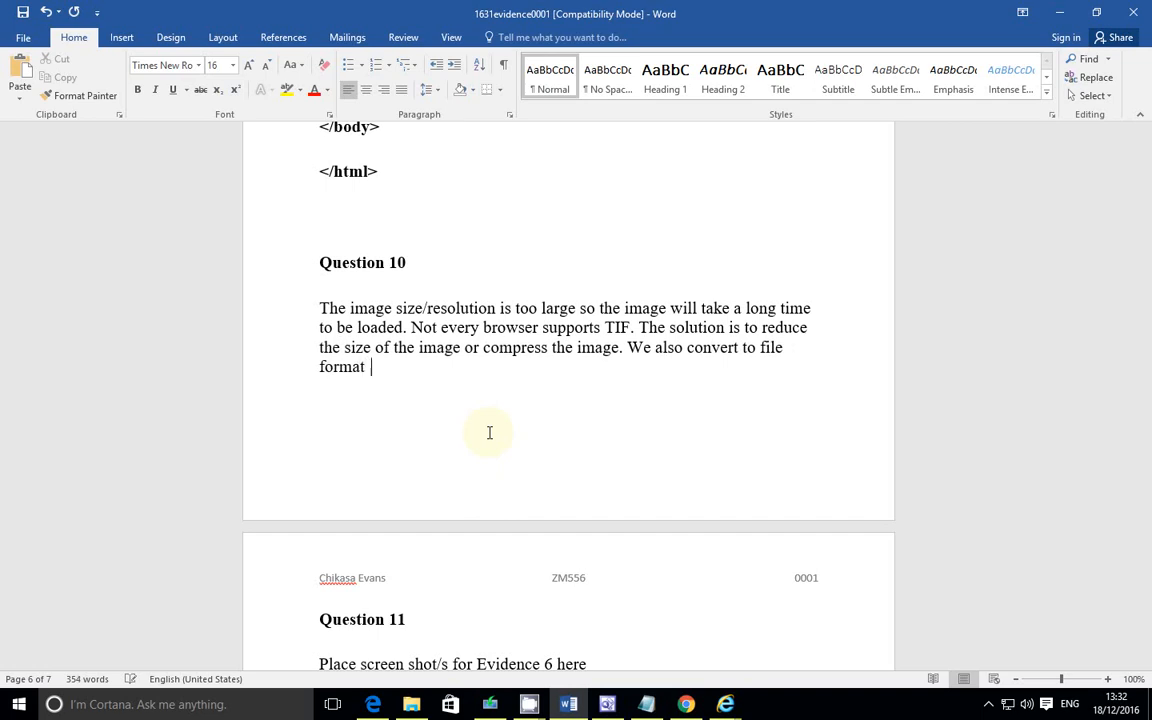
type("with lower pixes")
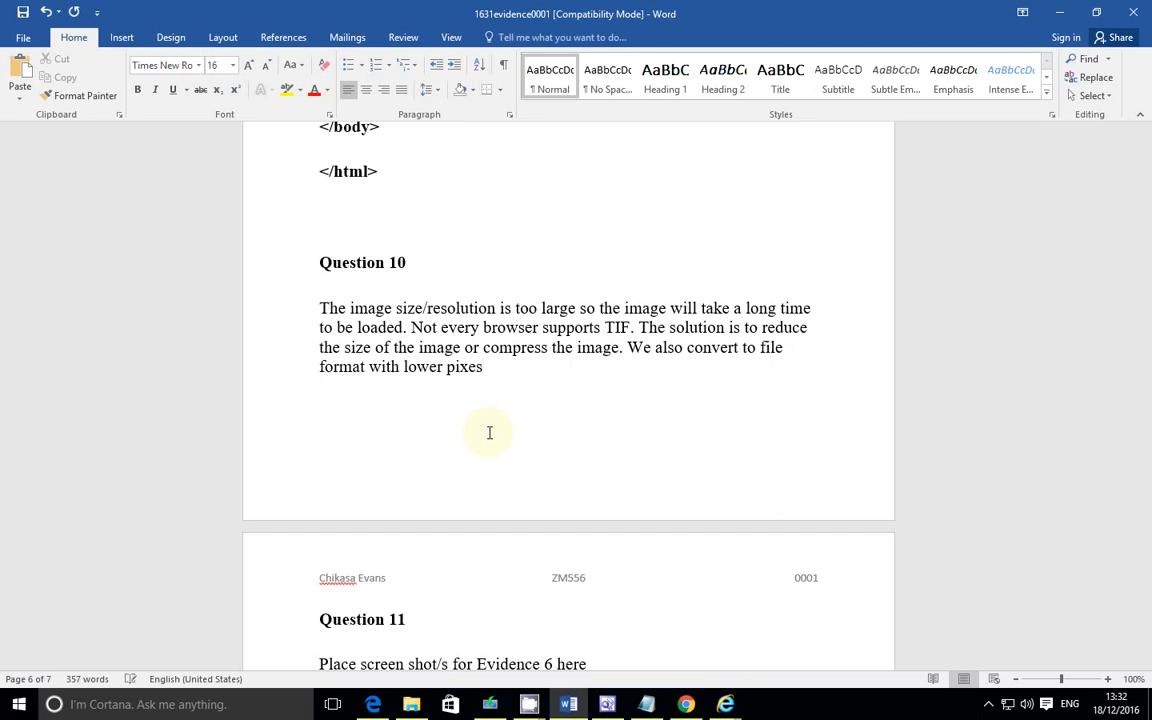
type(" such bitmat image")
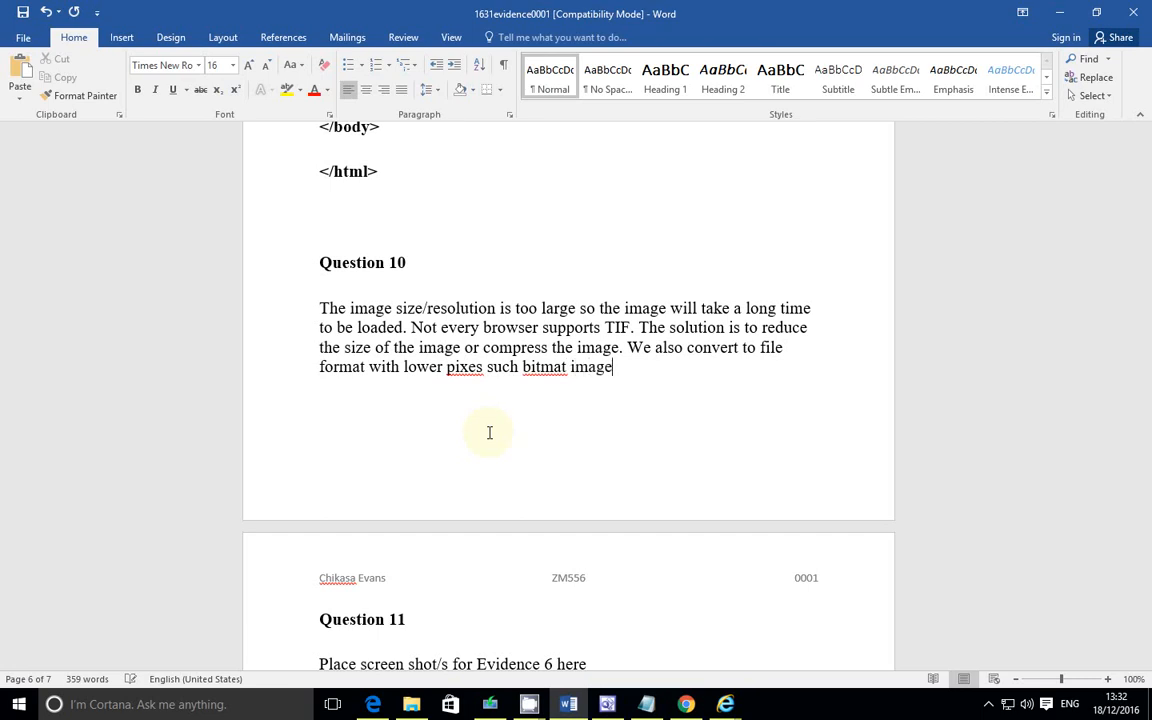
Step: Finish the sentence as "lower pixels such bitmap image.", fixing the misspelled words "bitmat" and "pixes"
key("Left")
key("Left")
key("Left")
key("Left")
key("Left")
key("Left")
key("Left")
key("Left")
key("Left")
key("Right")
key("Right")
key("Delete")
type("p")
left_click(482, 367)
type("ls such bitmap image")
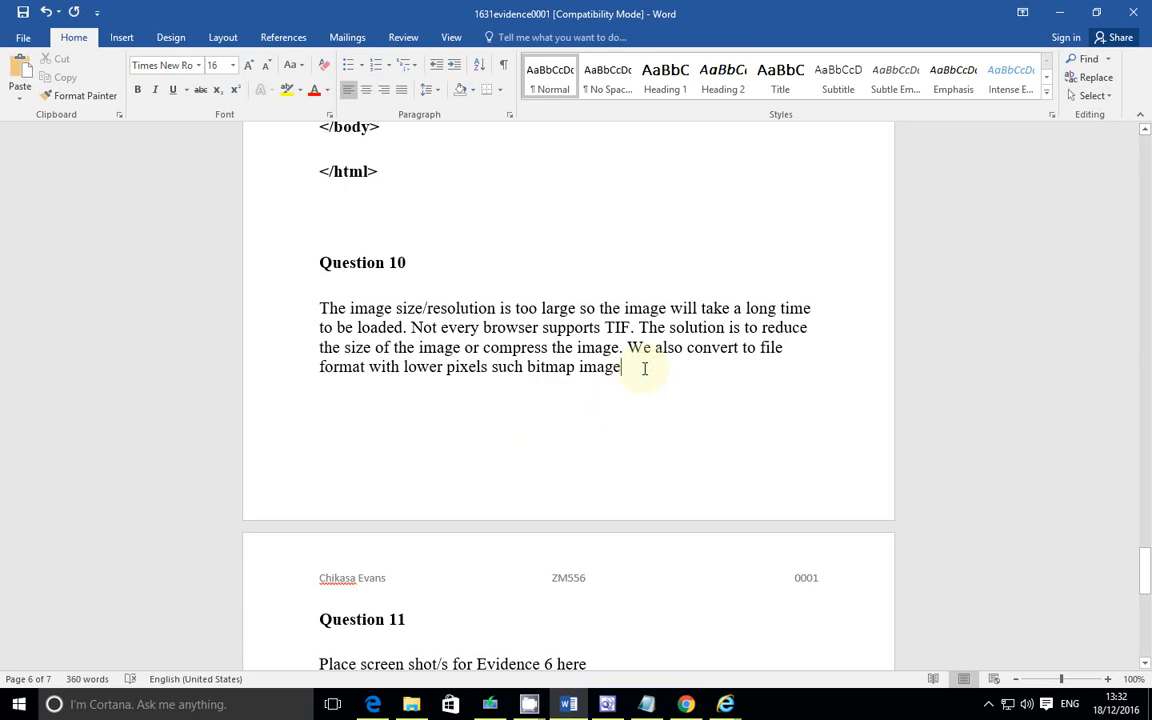
type(".")
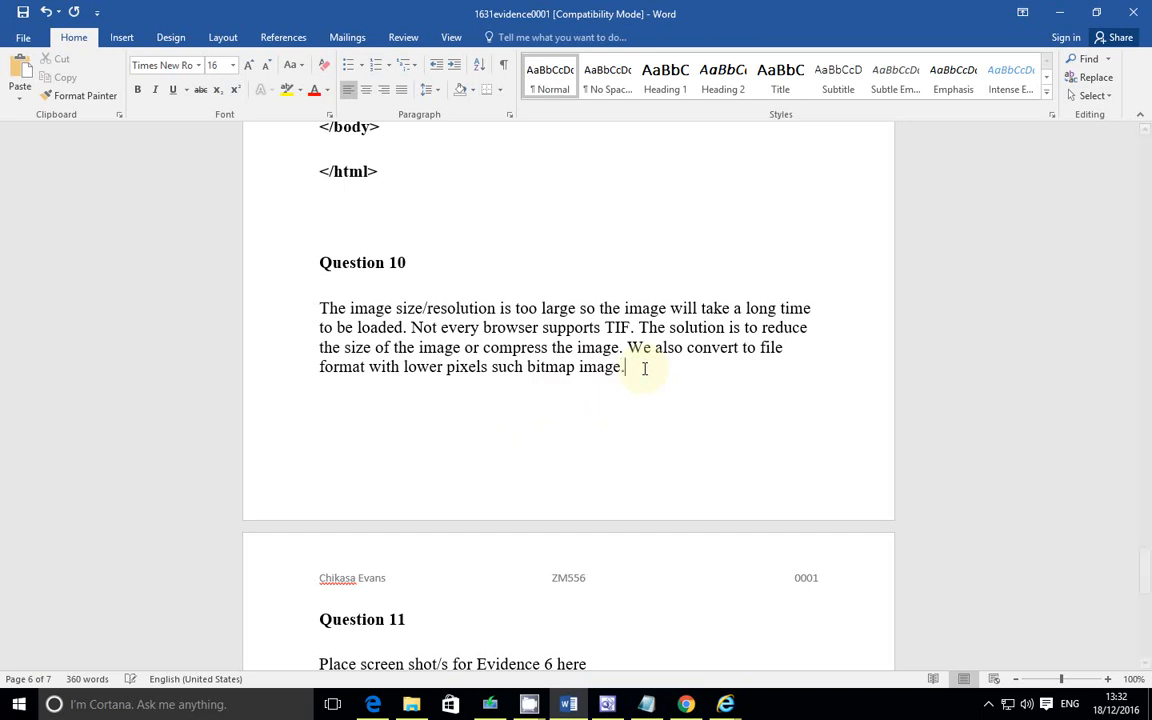
type(" We can crop the image e")
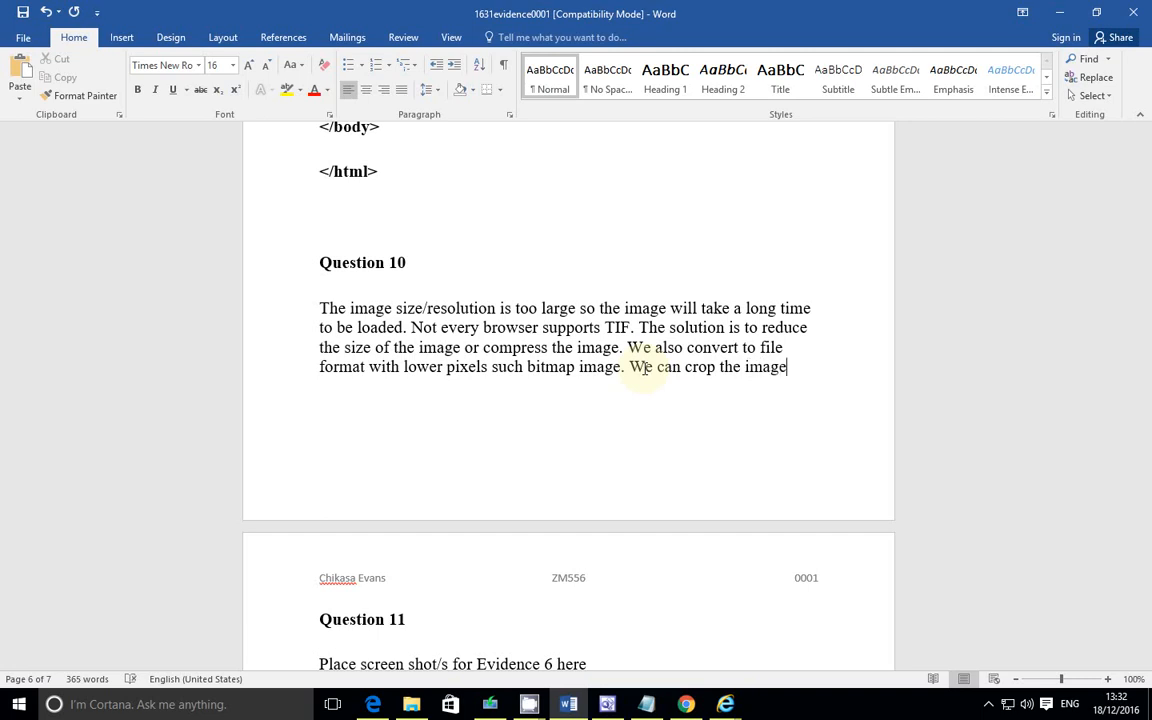
type("ven though t")
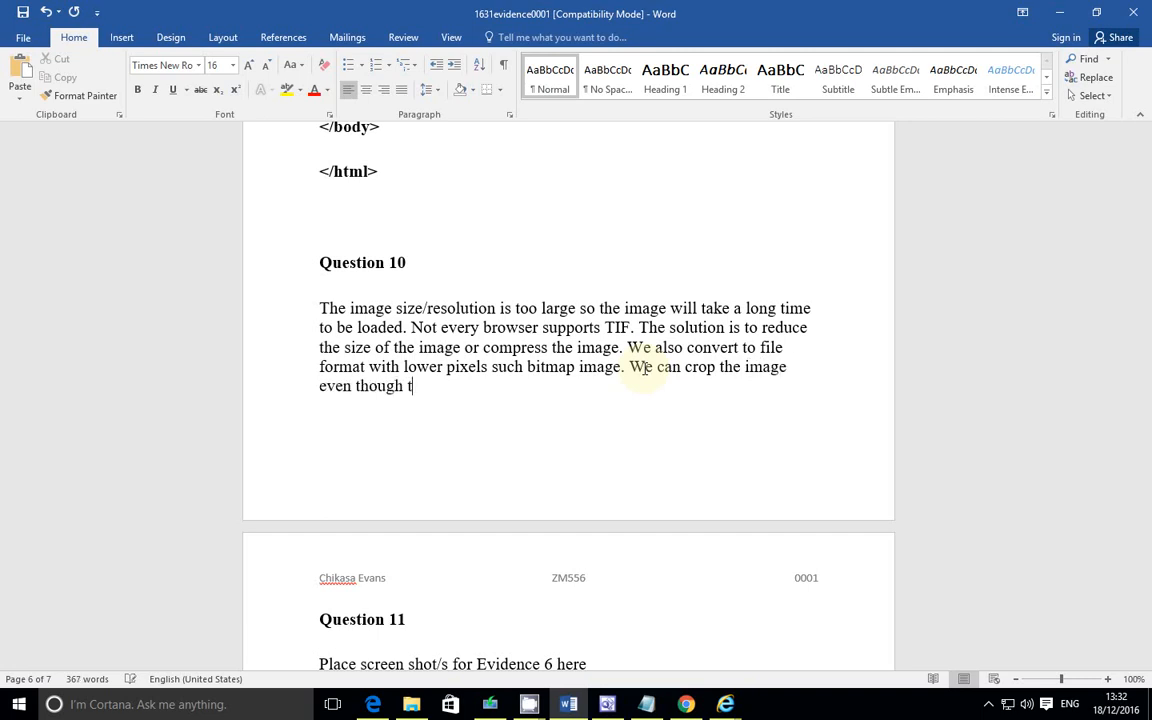
type("his is not good as")
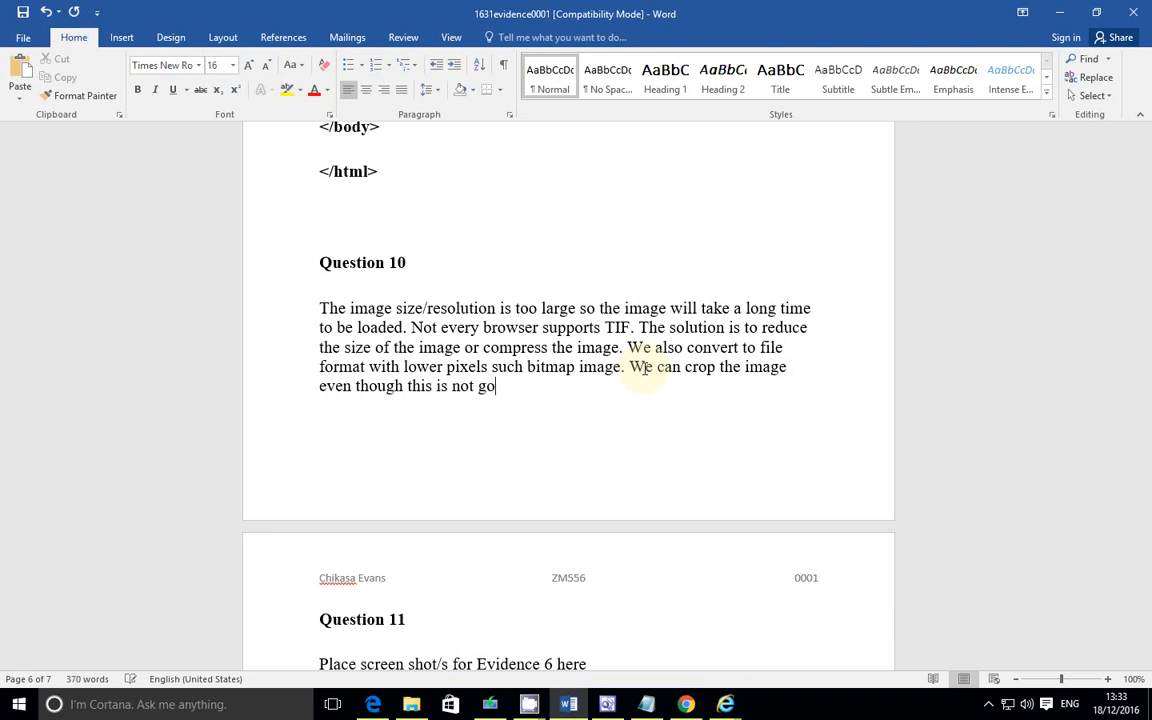
Step: Append "We can crop the image even though this is not good as the image will lose detail."
type("image will lose detail.")
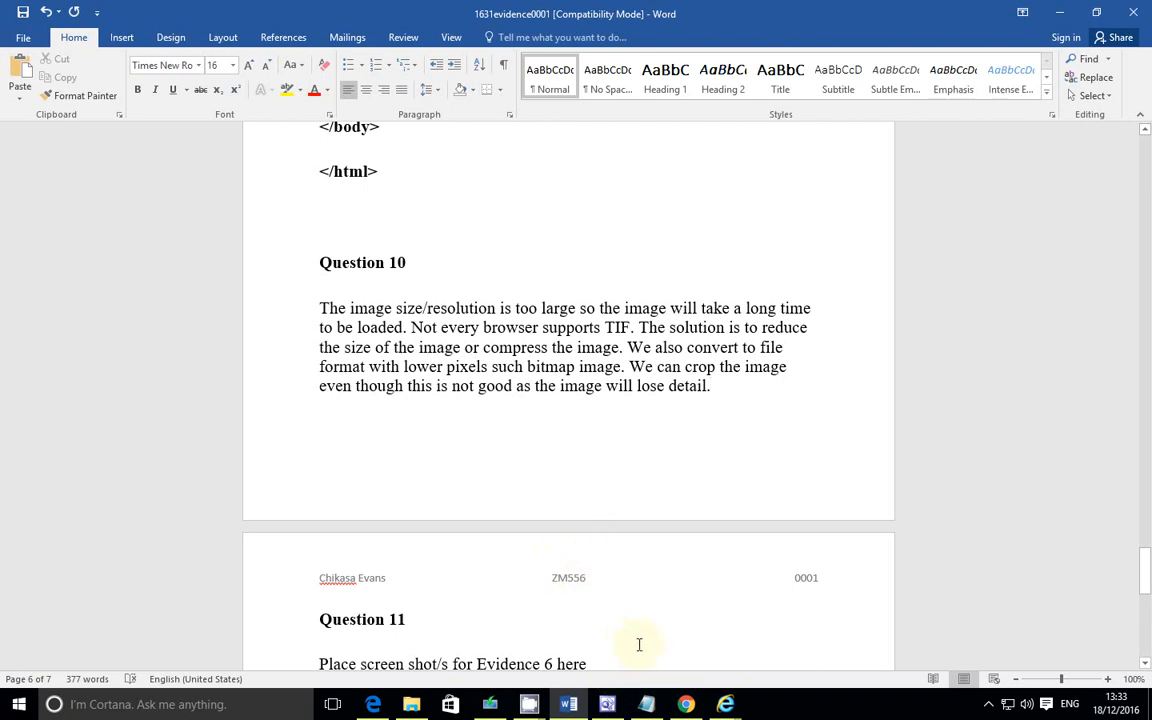
Step: Review Questions 10 and 11 in the question paper and the finished answer, then bring up the 1631_html folder
left_click(373, 704)
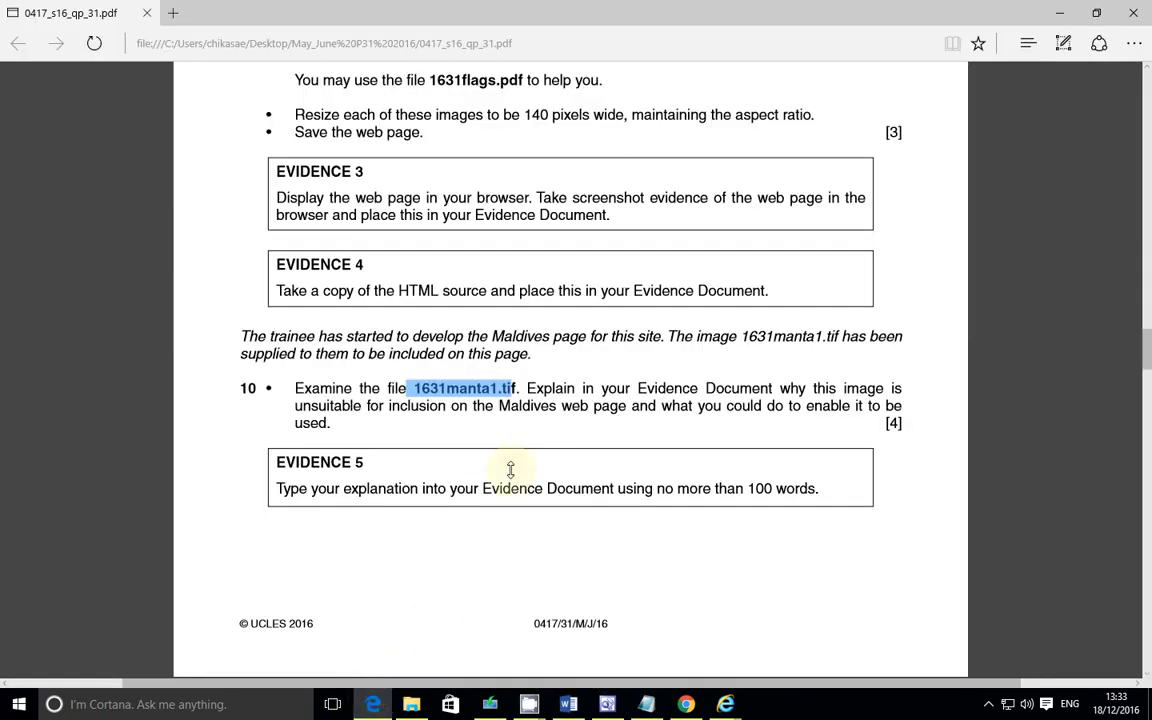
scroll(576, 444, "down", 1)
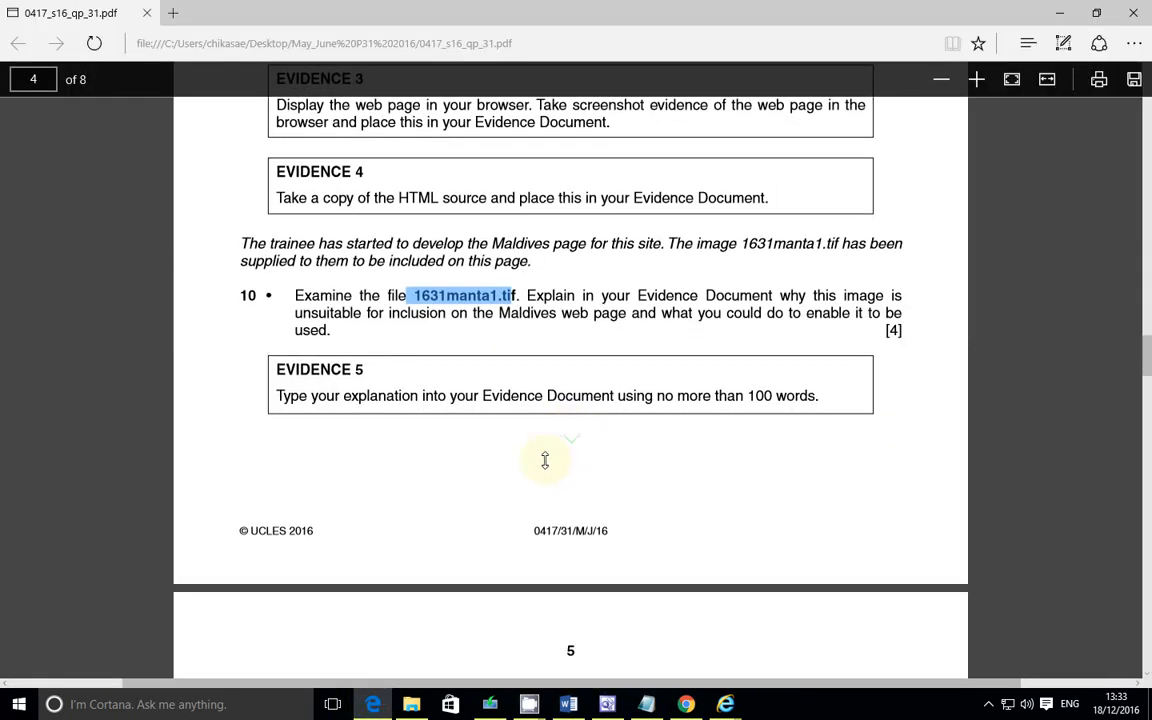
left_click(568, 704)
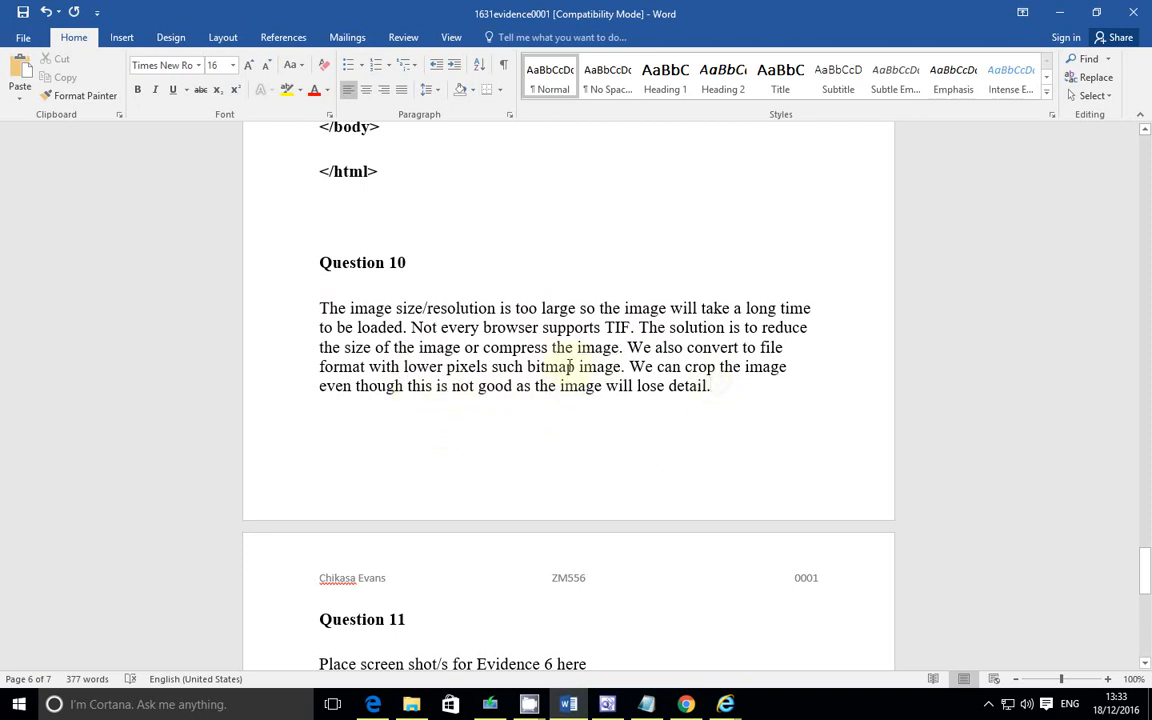
left_click_drag(714, 388, 321, 303)
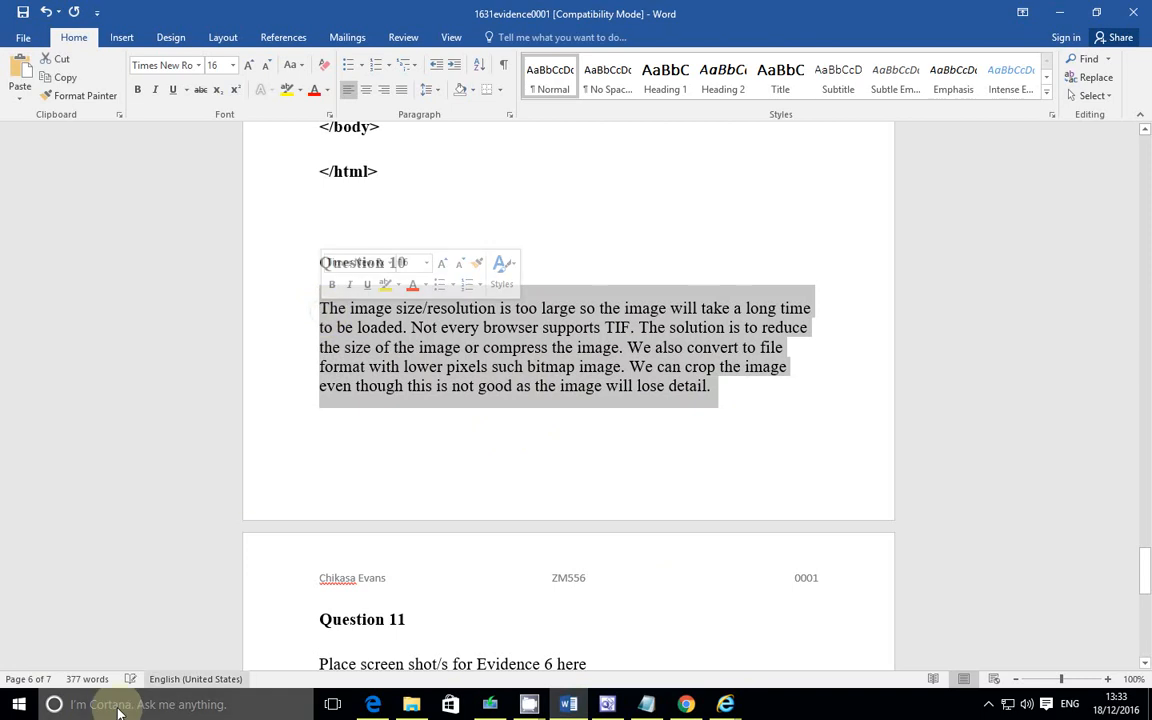
left_click(513, 424)
triple_click(479, 350)
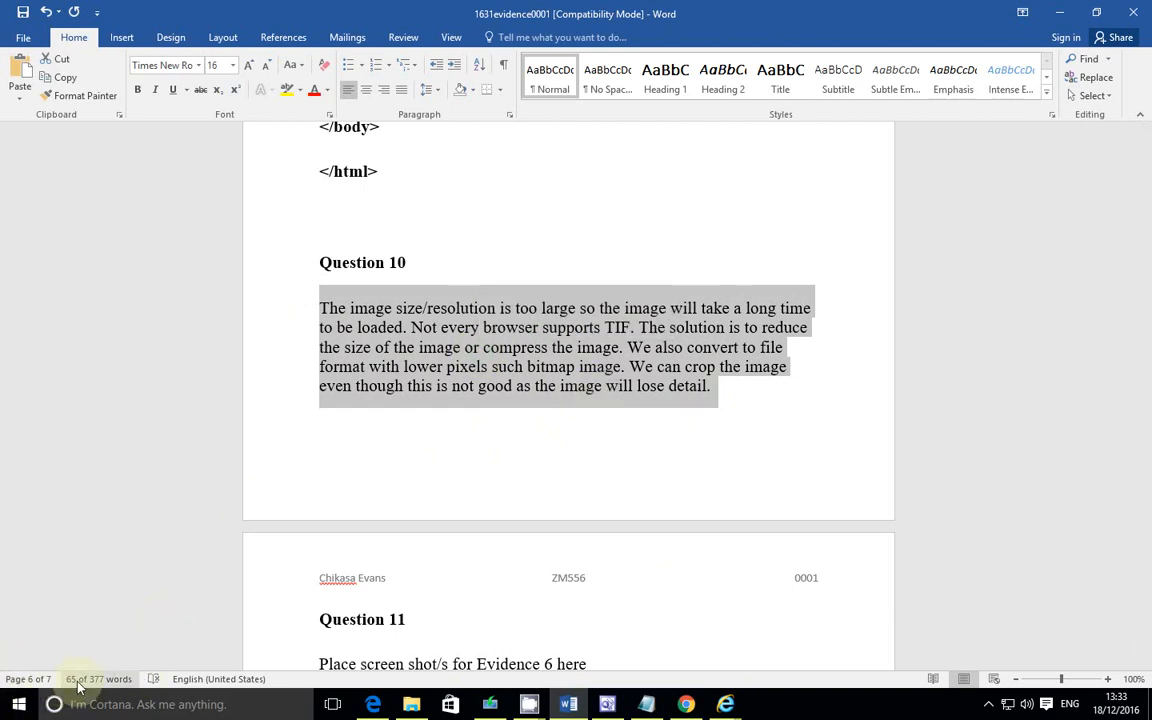
left_click(591, 442)
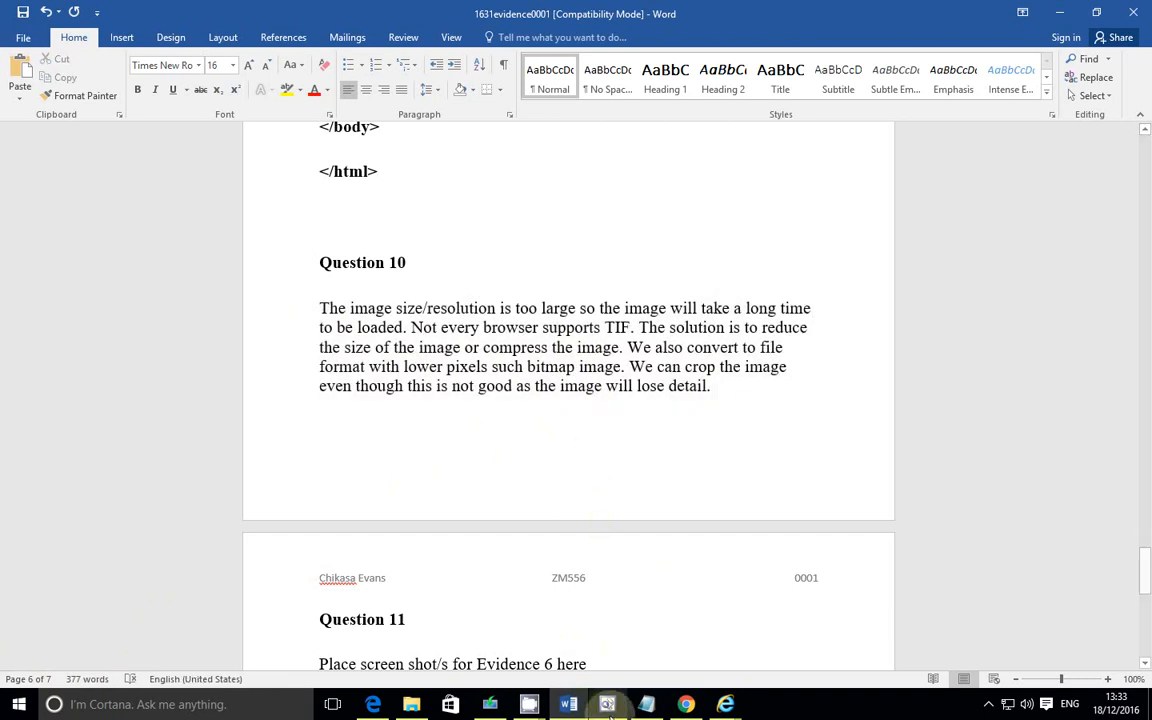
key("alt+Tab")
scroll(533, 474, "down", 2)
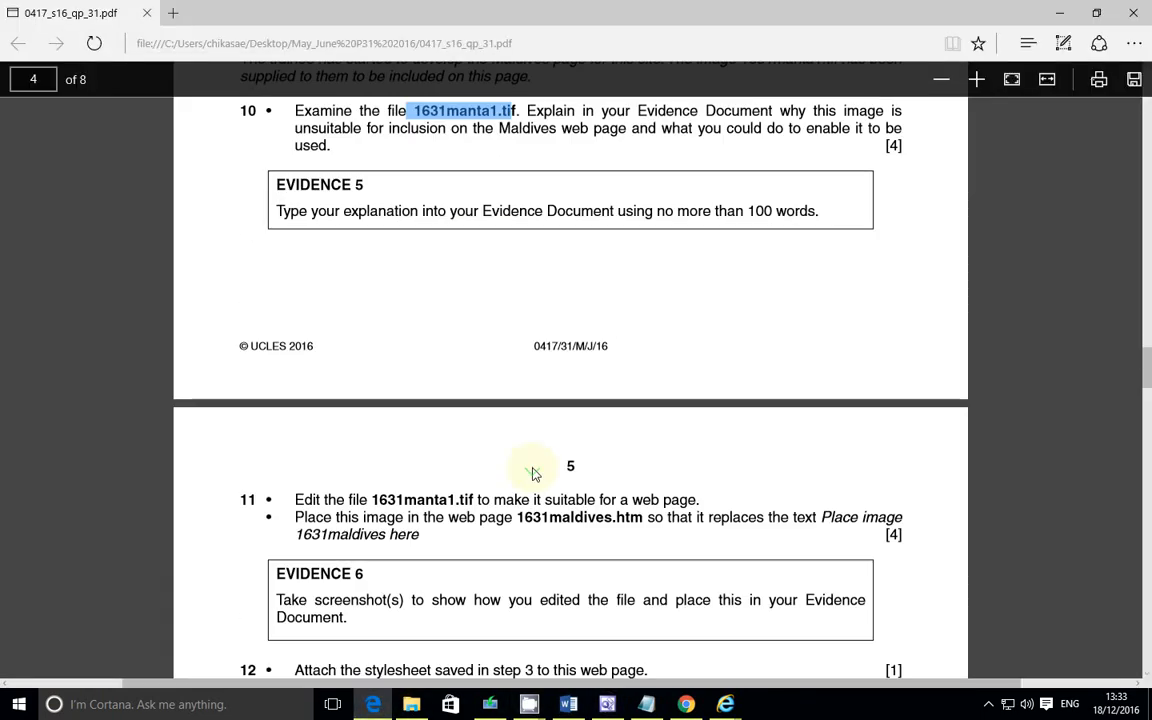
scroll(515, 440, "down", 1)
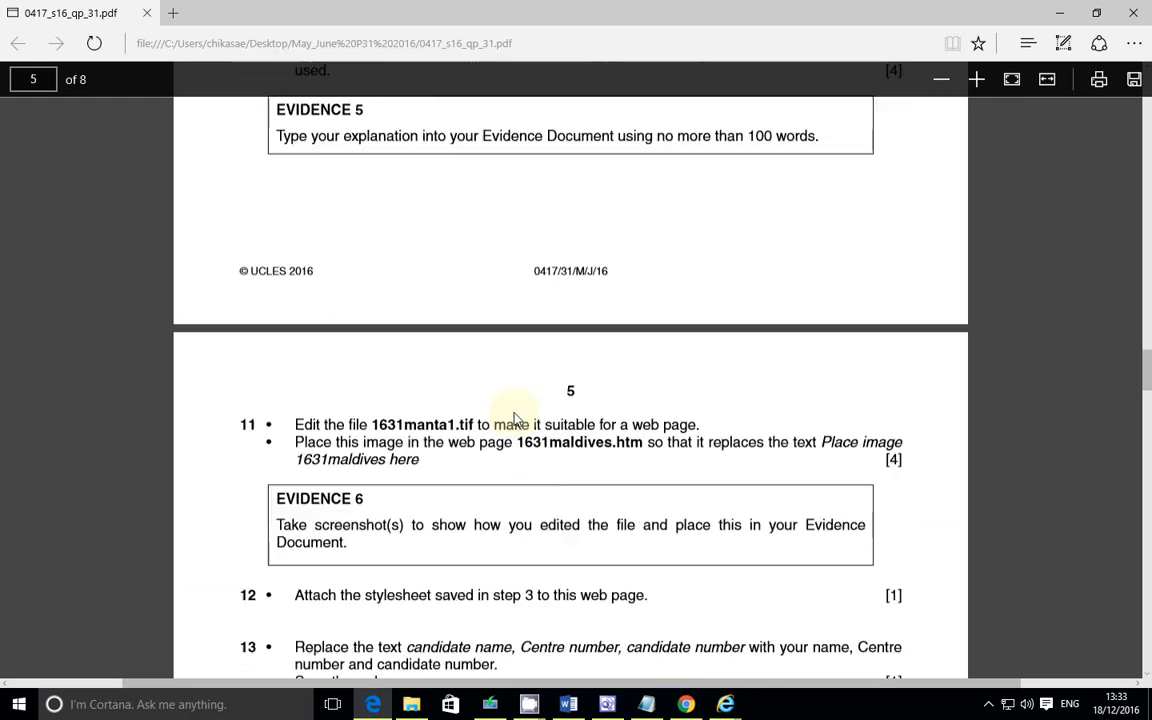
scroll(476, 462, "down", 1)
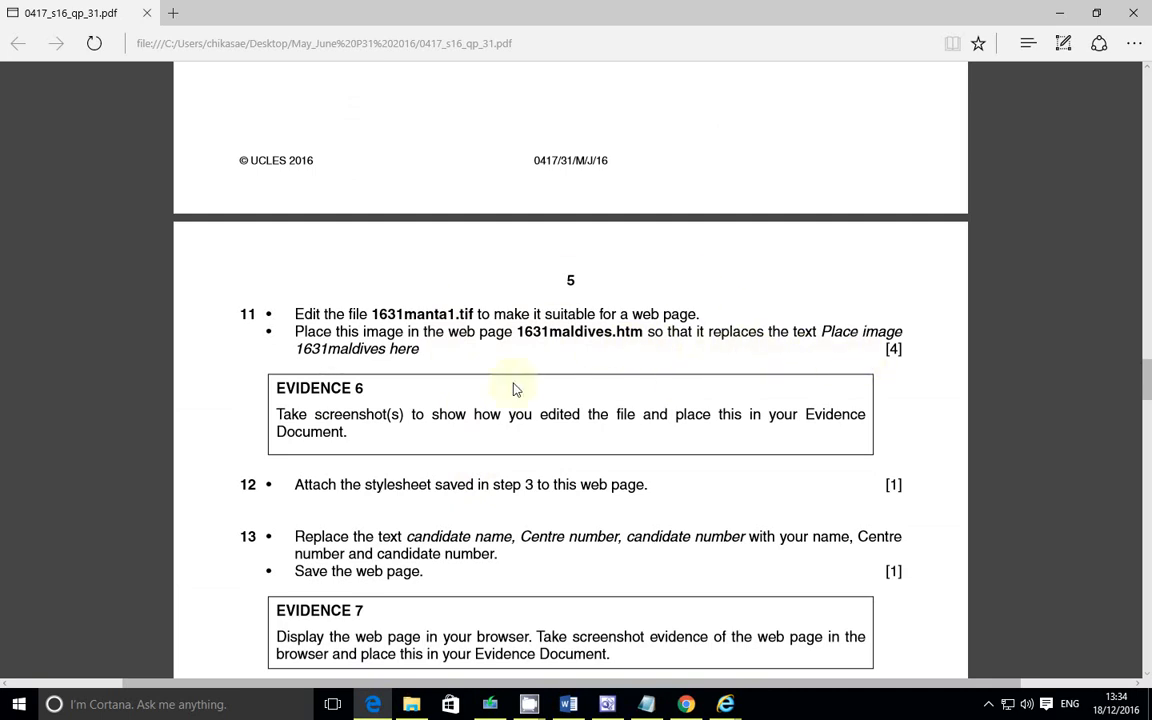
left_click_drag(296, 316, 708, 318)
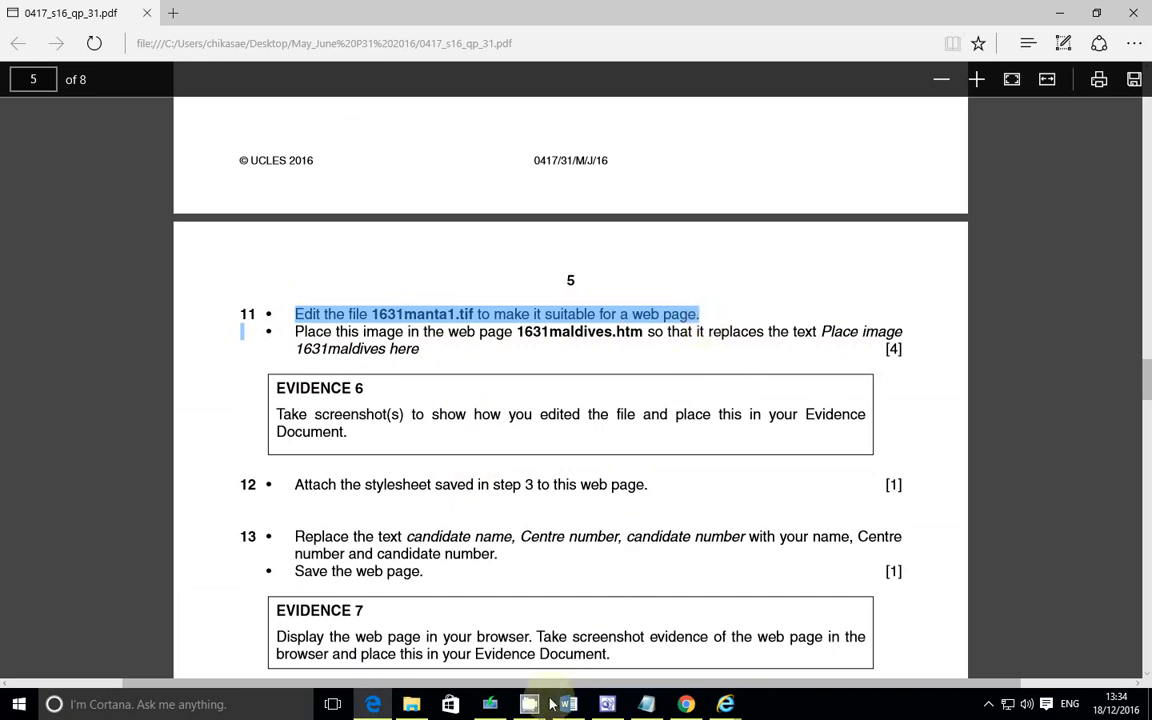
left_click(376, 705)
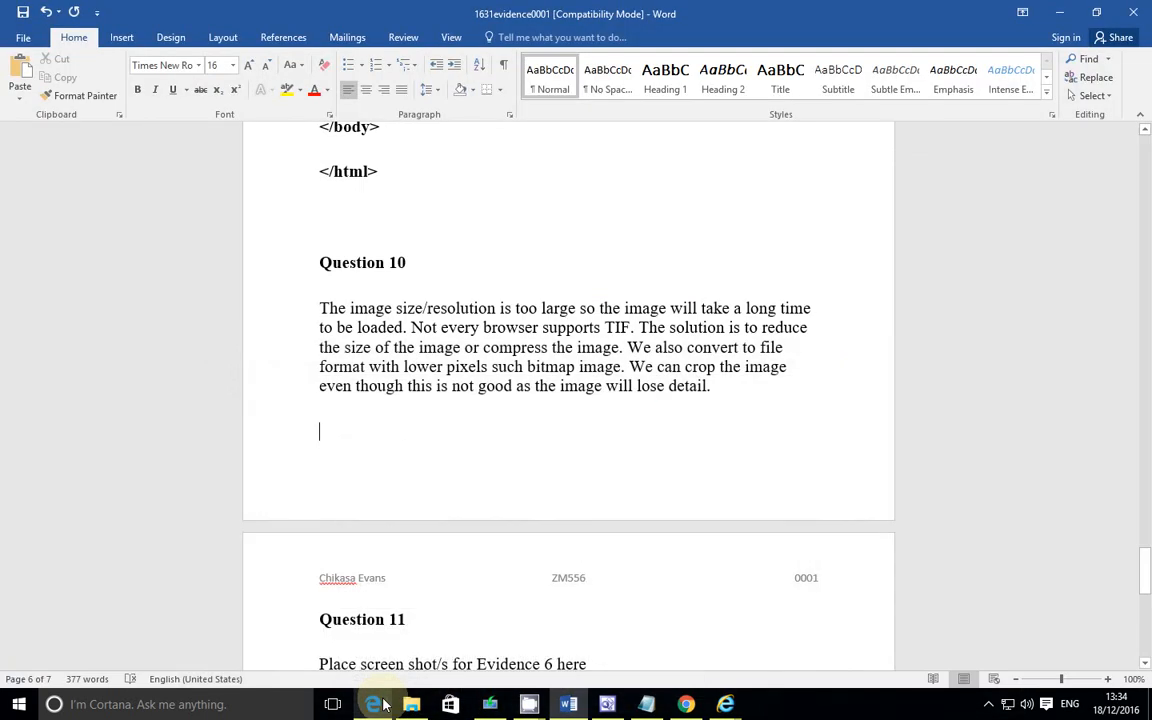
left_click(411, 705)
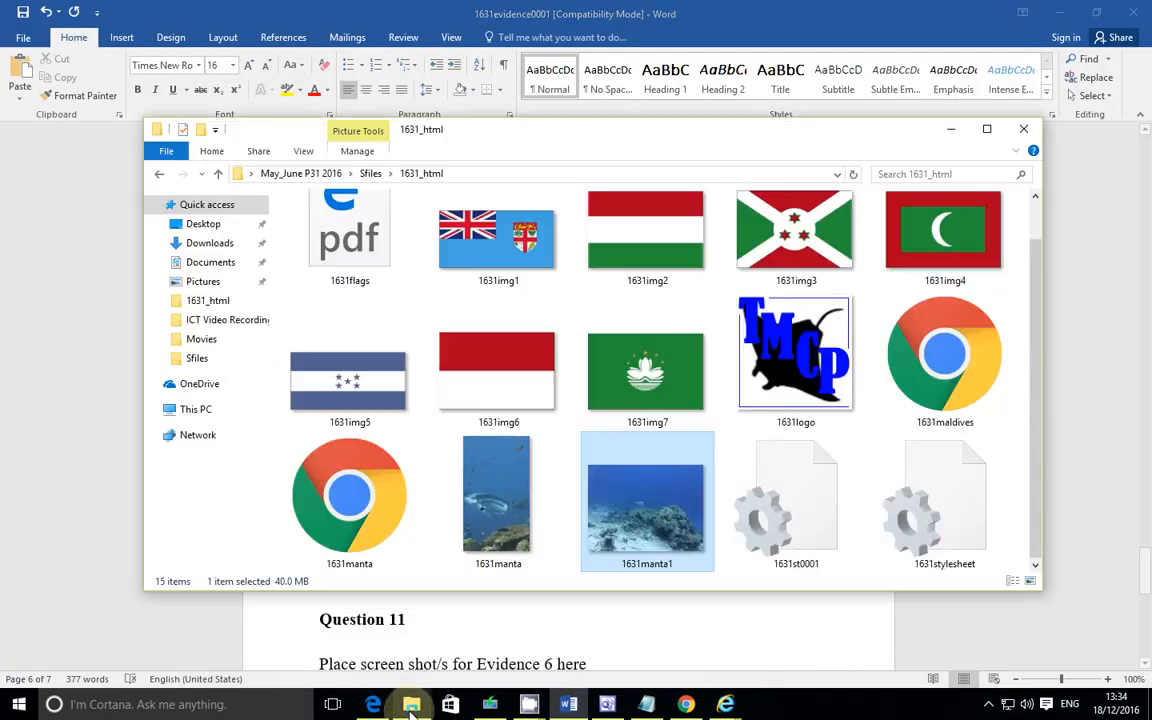
Step: Open 1631manta1.tif in Microsoft Office Picture Manager
right_click(654, 503)
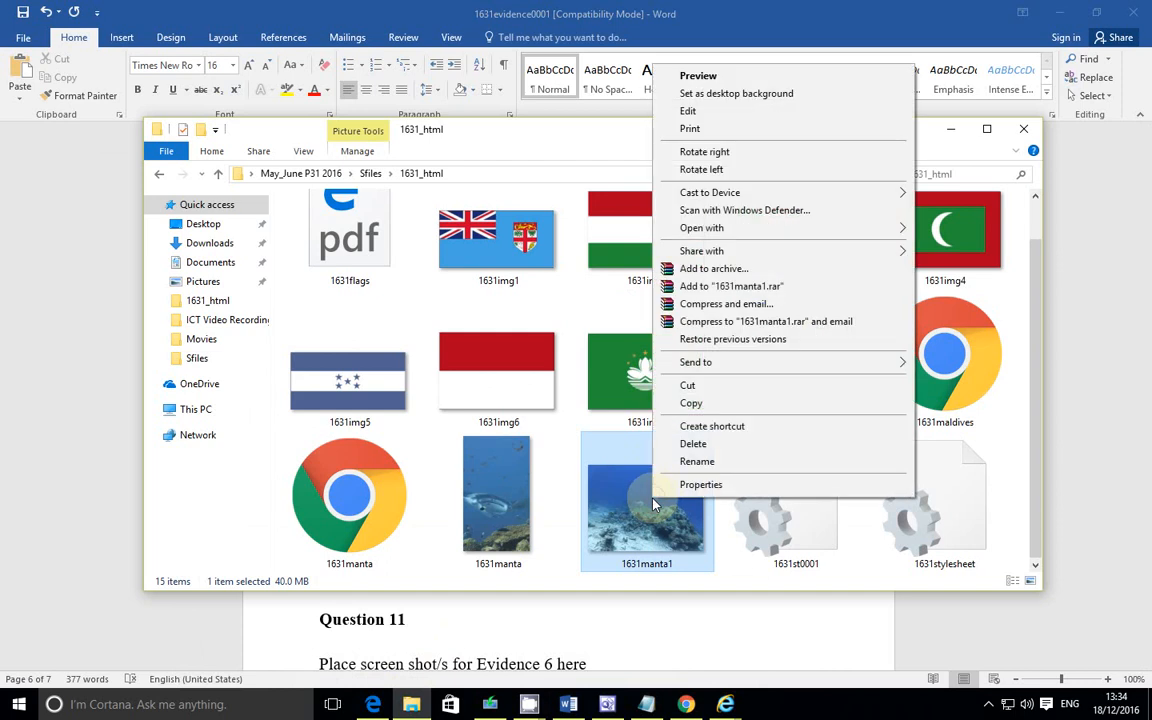
mouse_move(686, 366)
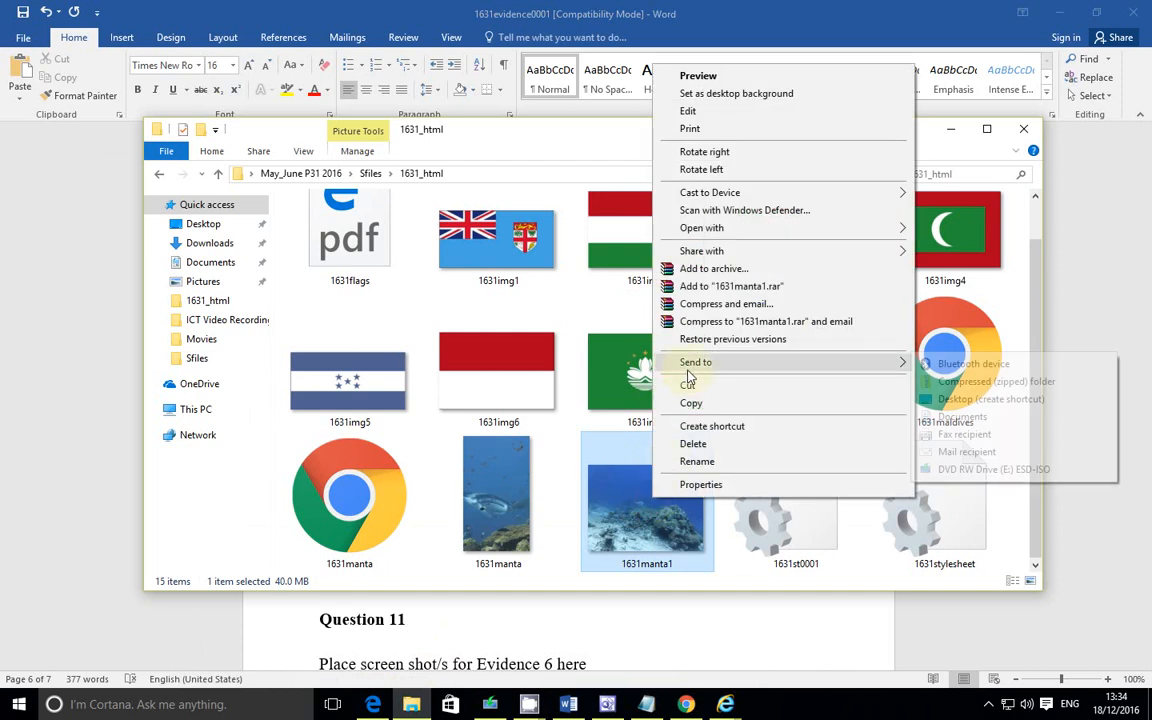
mouse_move(751, 232)
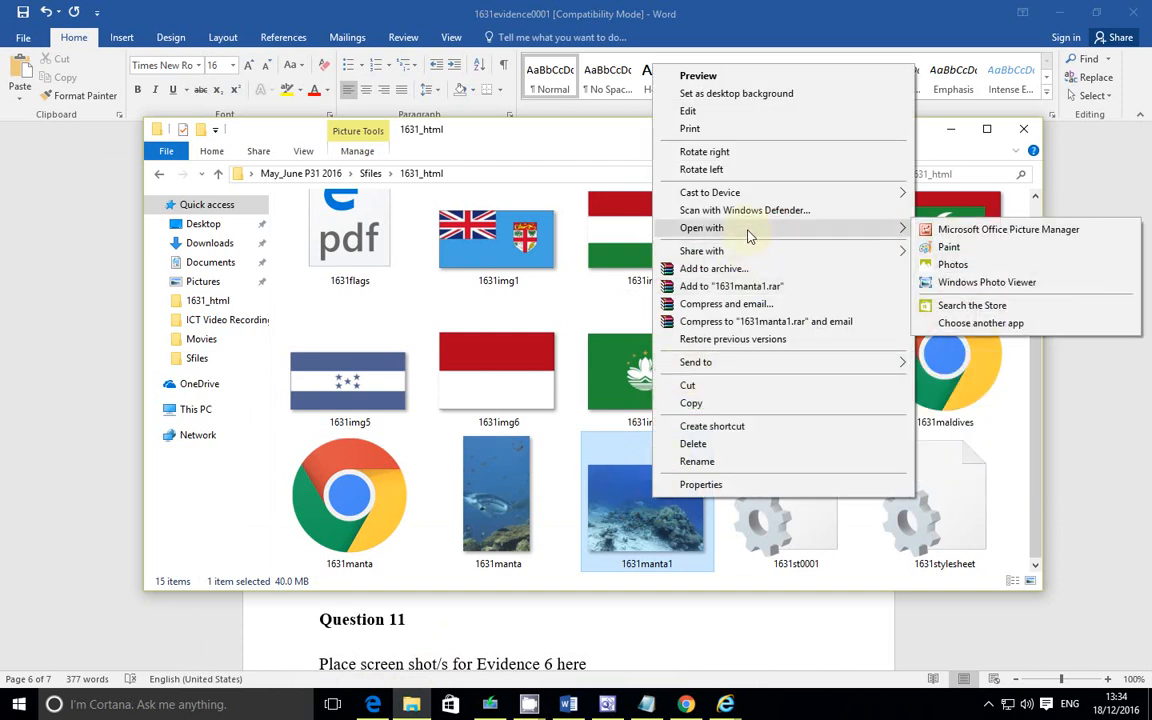
left_click(973, 231)
left_click(608, 704)
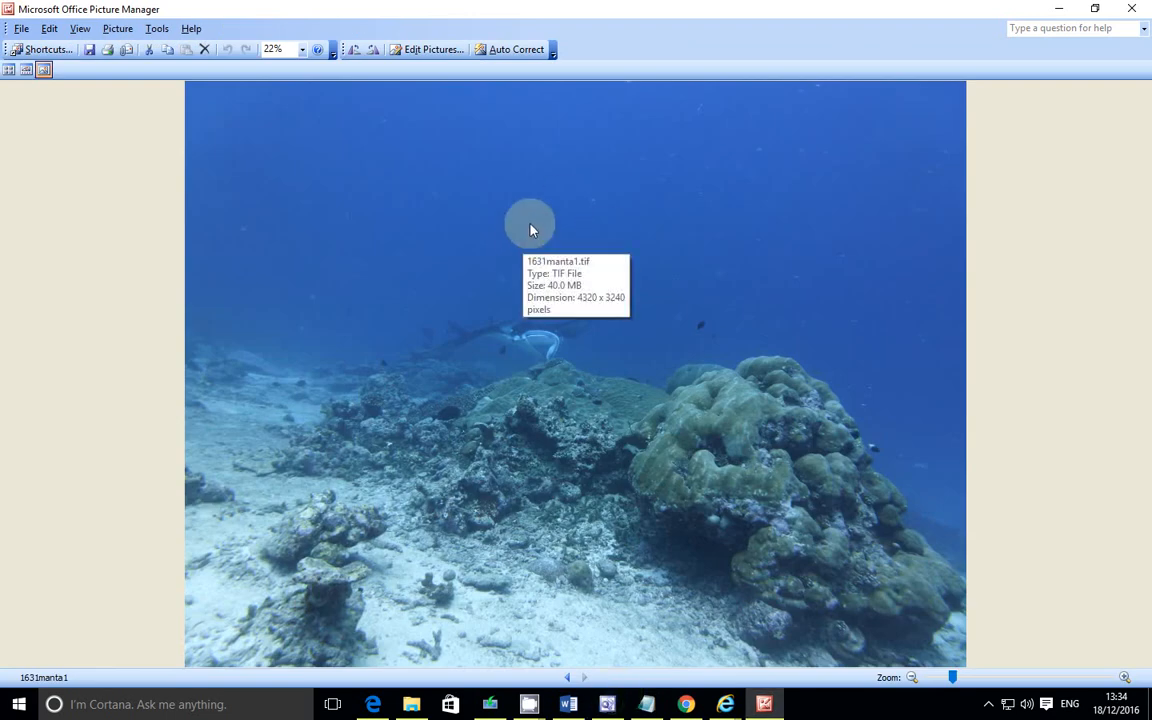
Step: Open the Compress Pictures editing options and choose to compress the picture for Web pages
left_click(418, 49)
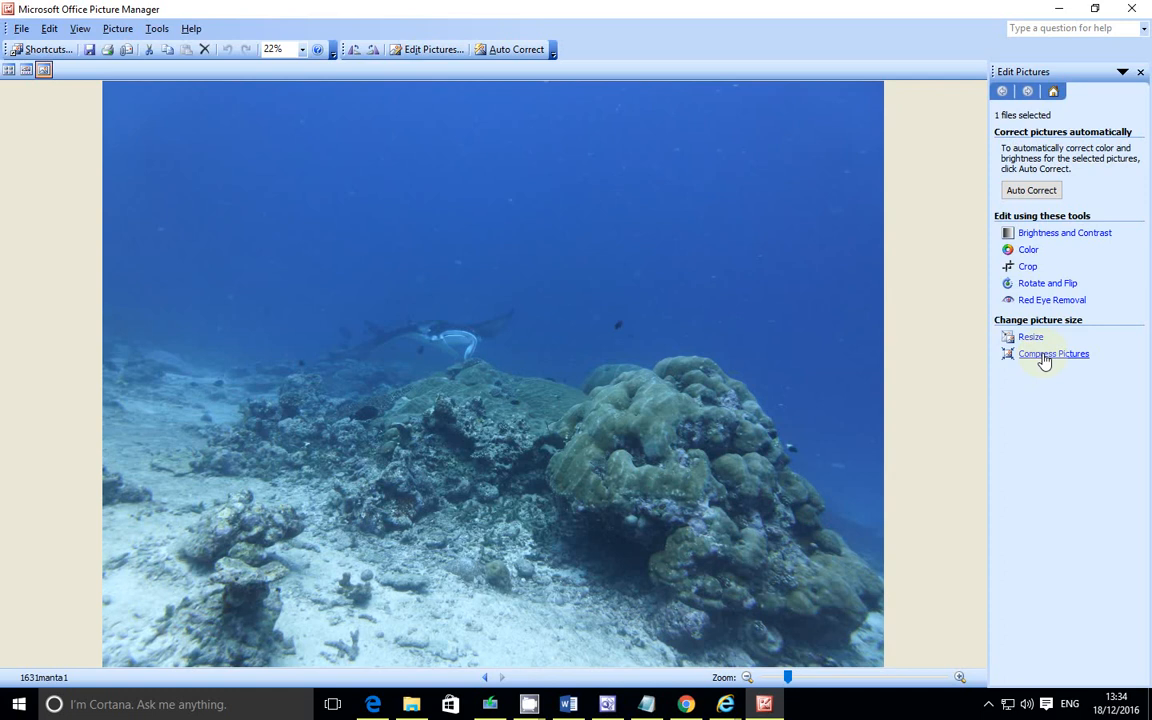
left_click(1044, 356)
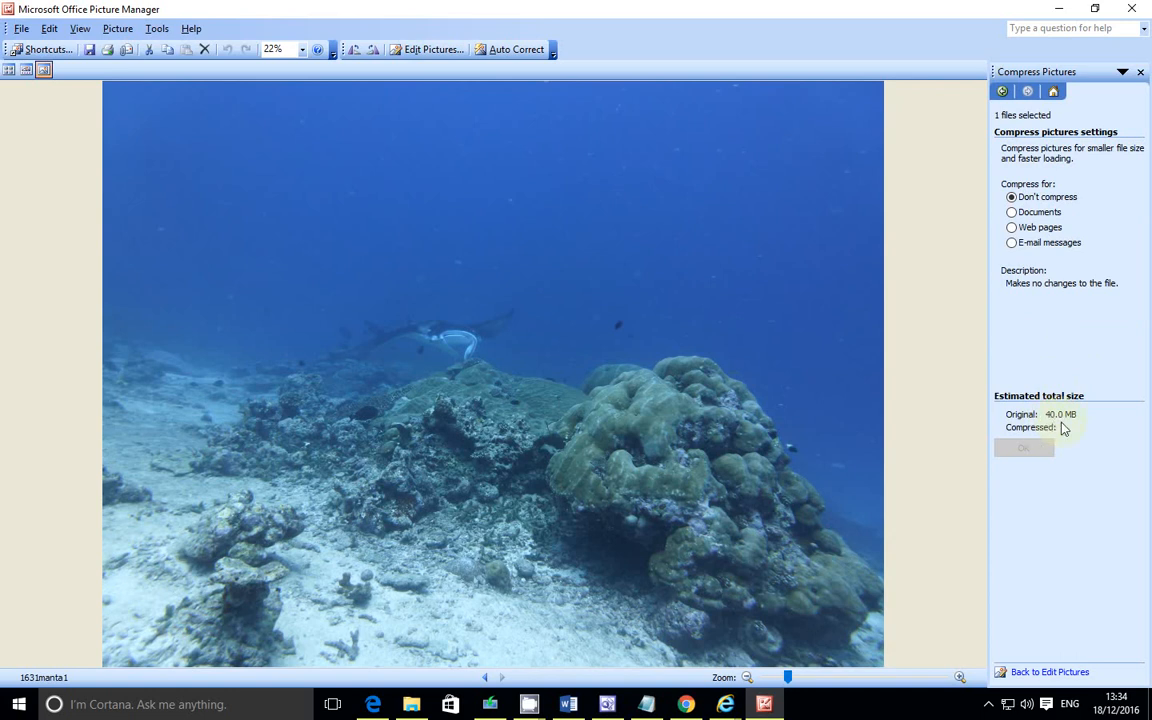
left_click(1041, 230)
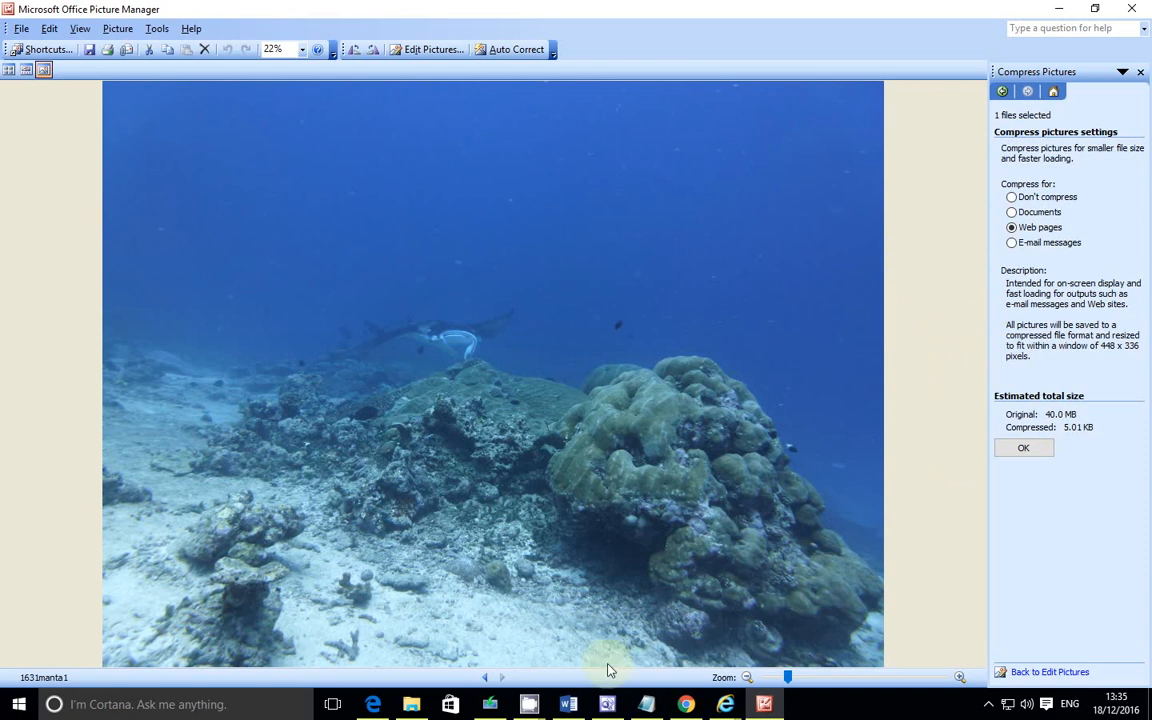
Step: Capture a screenshot of the compression settings, marking the estimated total size with a red rectangle and arrows, and copy it
left_click(373, 704)
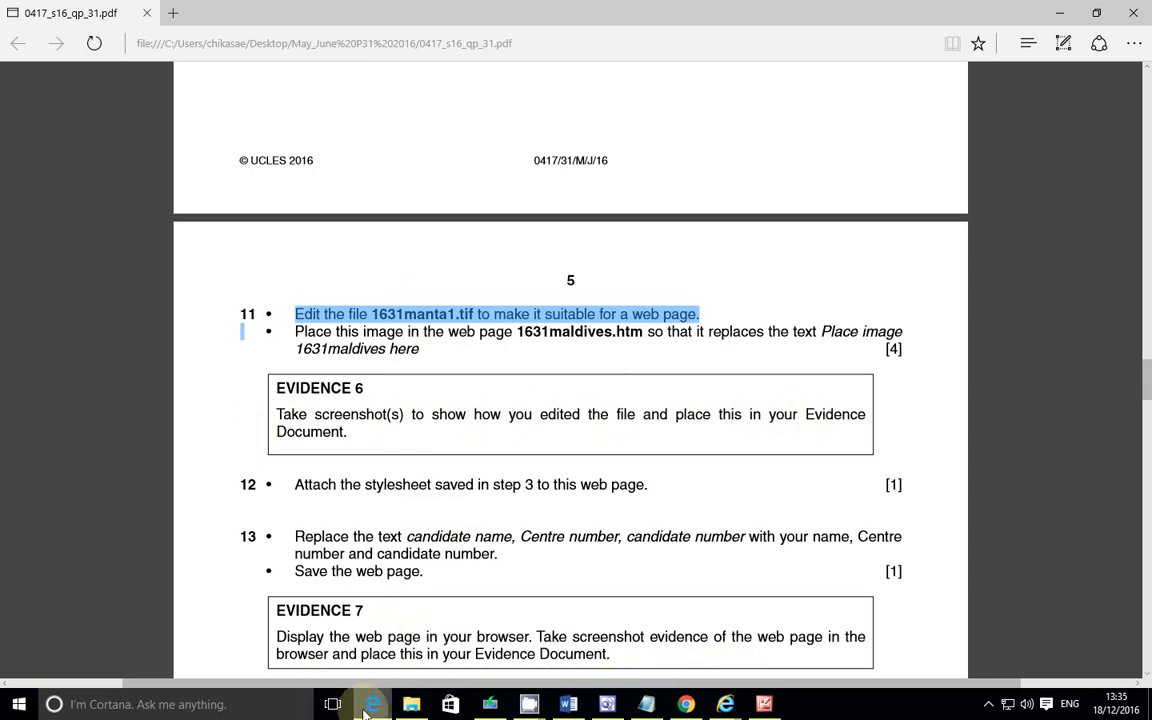
key("alt+Tab")
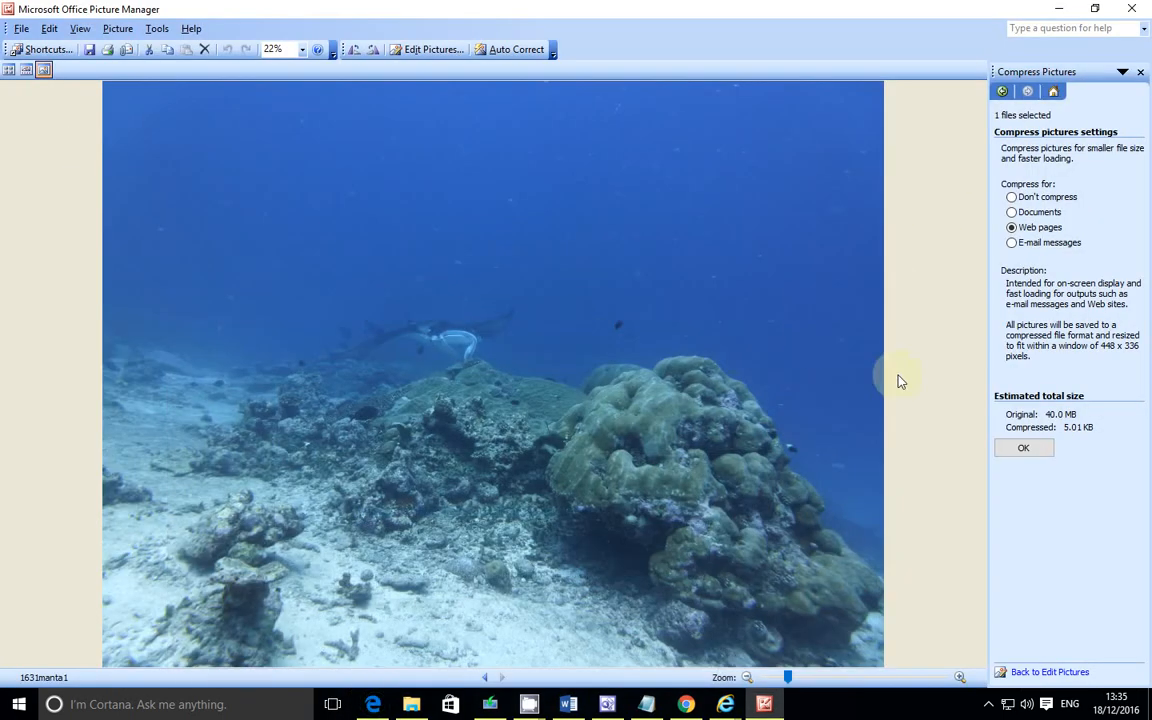
key("Print")
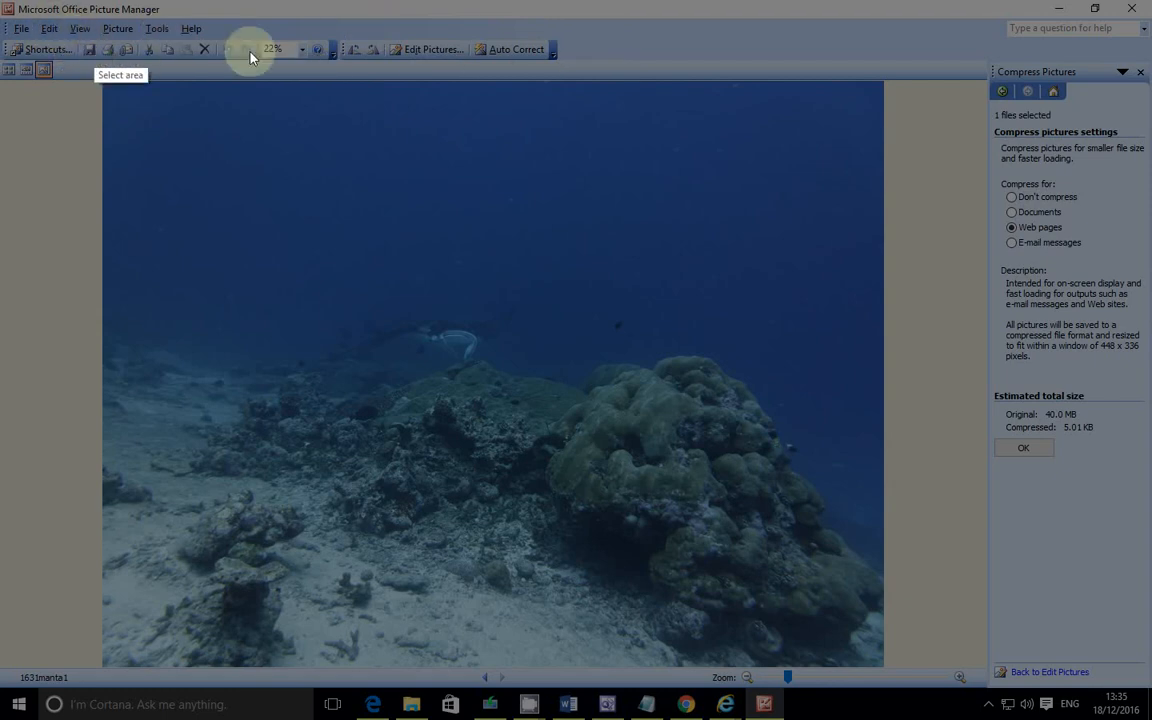
mouse_move(684, 37)
left_mouse_down()
mouse_move(1138, 500)
mouse_move(1146, 678)
left_mouse_up()
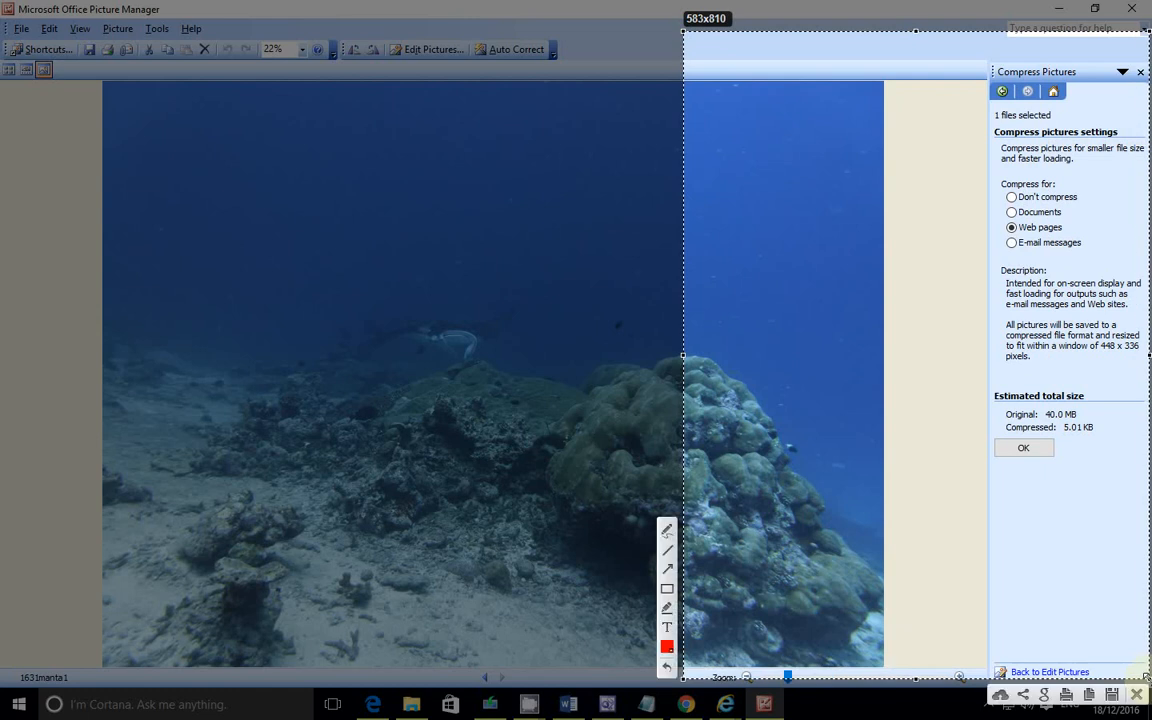
left_click(667, 592)
mouse_move(980, 378)
left_mouse_down()
mouse_move(1023, 442)
mouse_move(1107, 485)
mouse_move(1121, 480)
left_mouse_up()
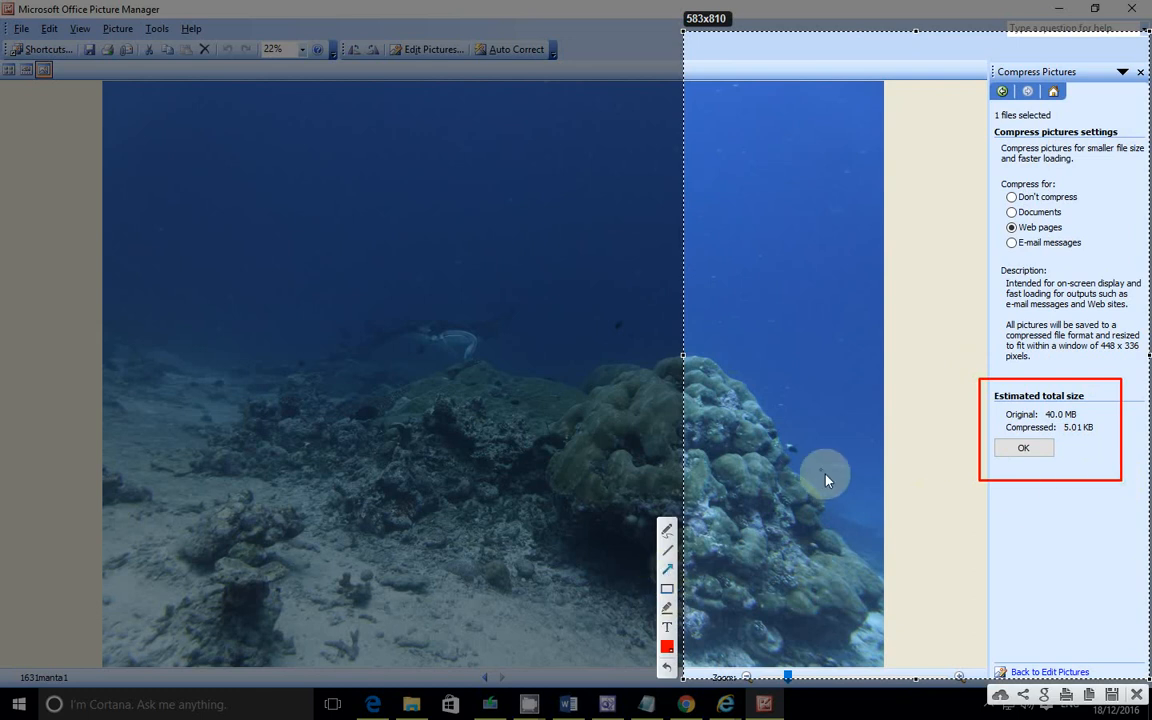
left_click_drag(878, 502, 966, 442)
left_click_drag(922, 290, 1000, 232)
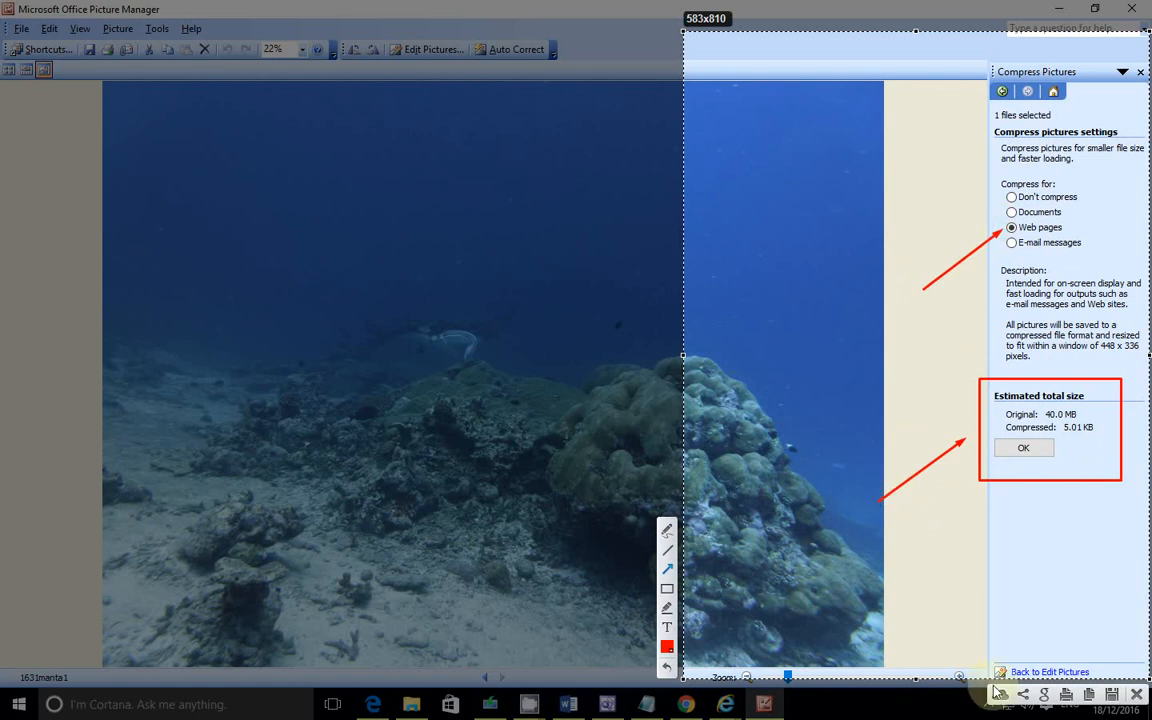
left_click(1088, 695)
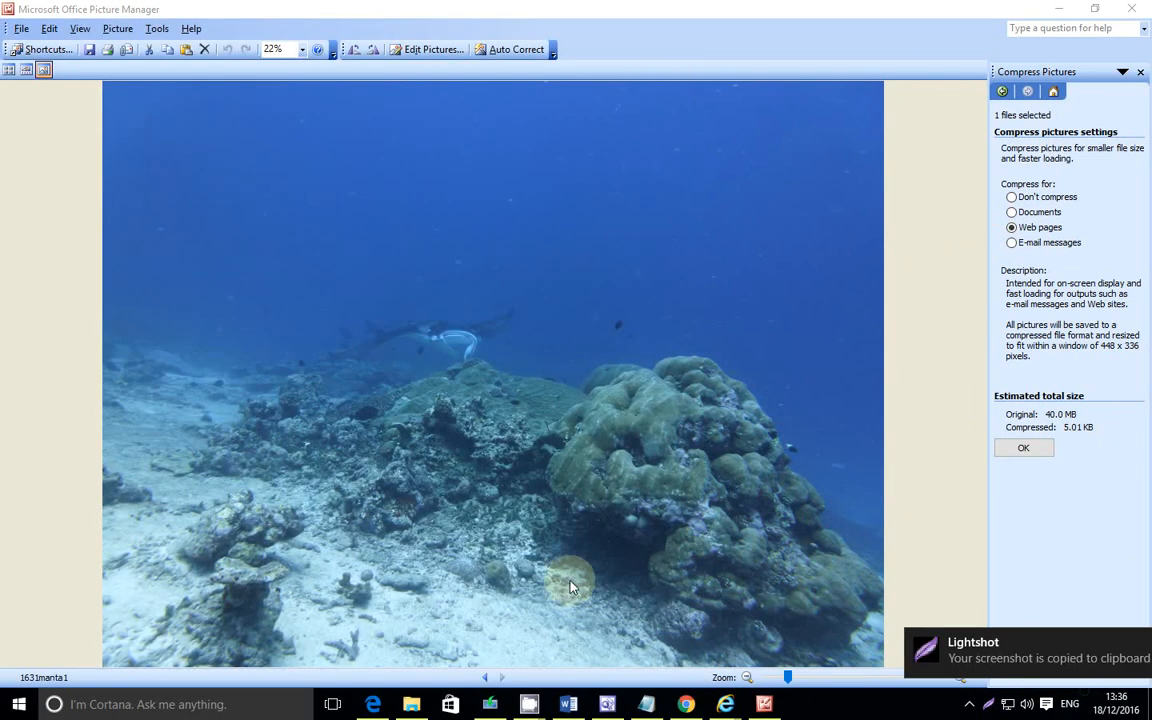
Step: Replace the Evidence 6 placeholder text under Question 11 with the copied screenshot
mouse_move(410, 710)
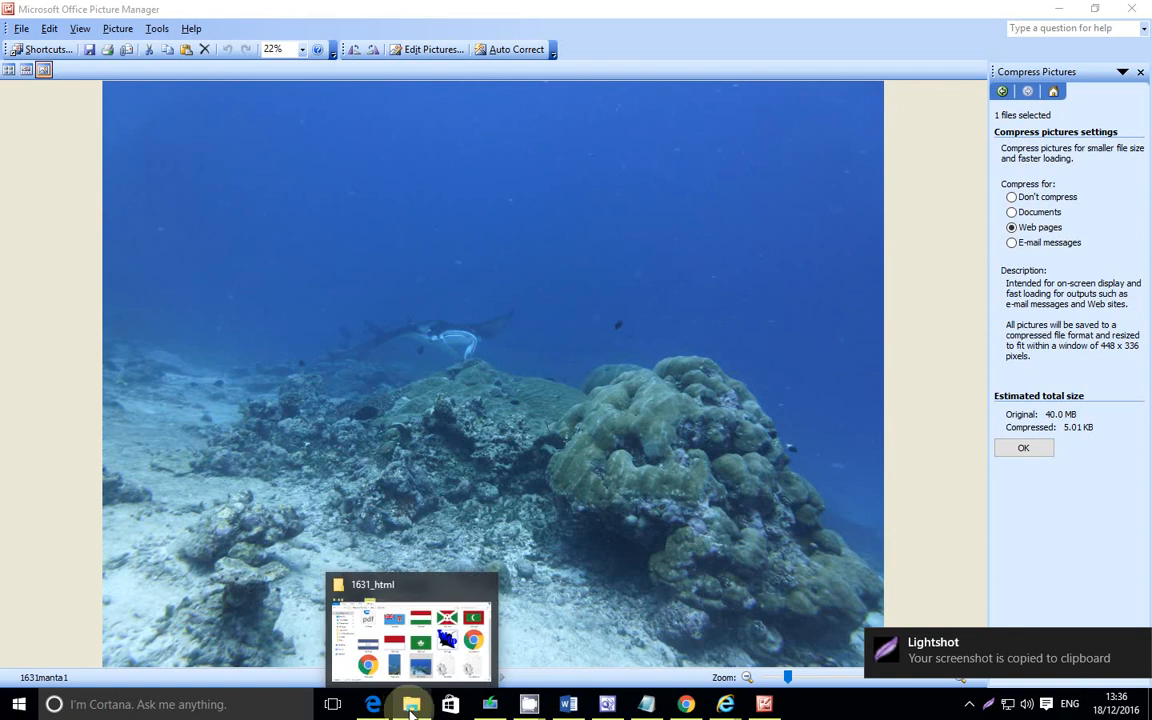
mouse_move(648, 688)
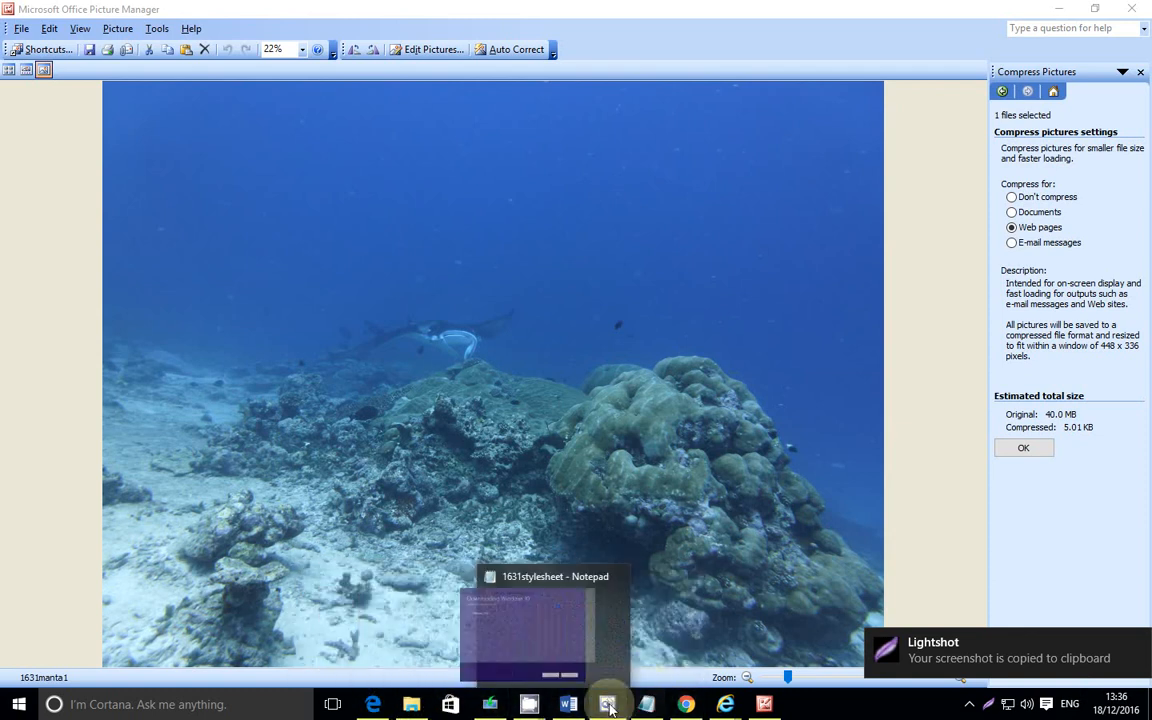
left_click(568, 704)
scroll(462, 400, "down", 3)
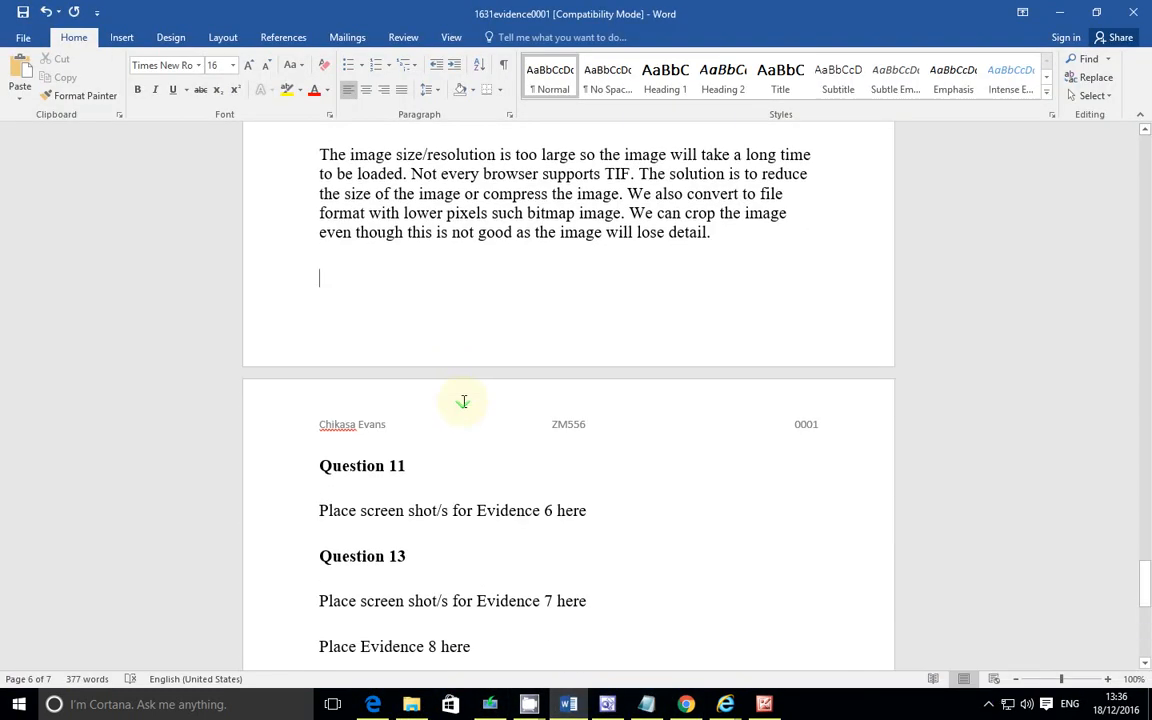
left_click(603, 510)
left_click_drag(590, 512, 324, 517)
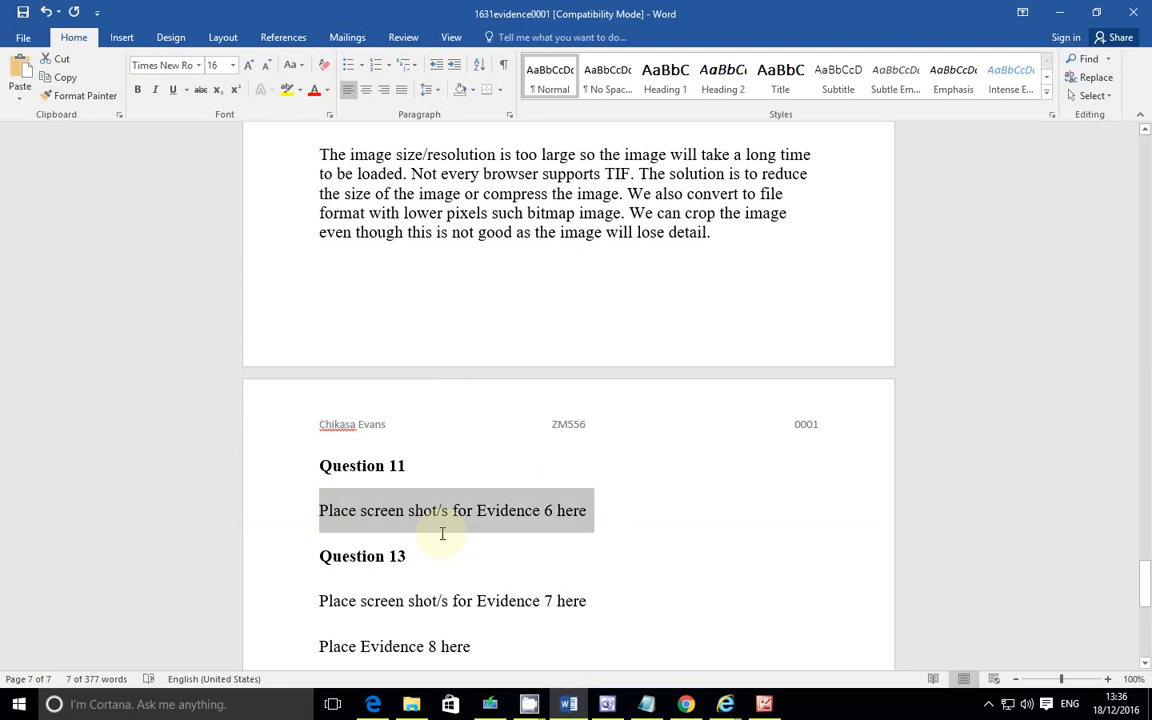
key("ctrl+v")
Step: Insert a page break so Question 13 starts on a new page
scroll(574, 410, "down", 2)
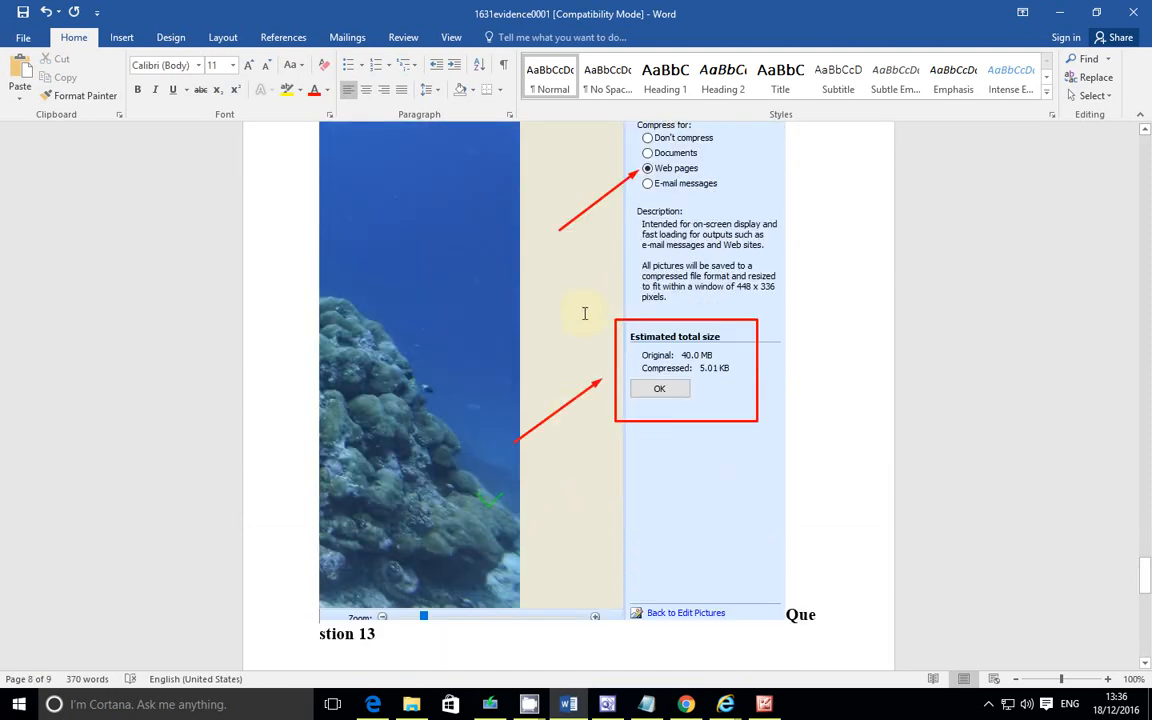
left_click(804, 612)
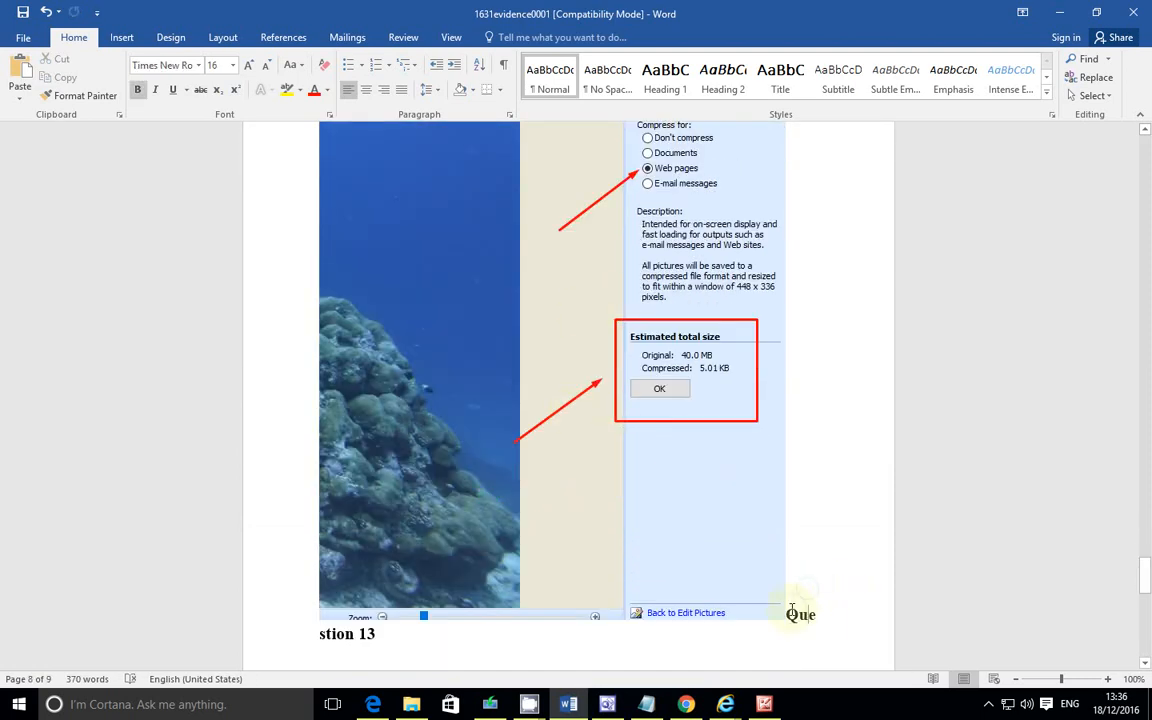
left_click(824, 616)
key("ctrl+Return")
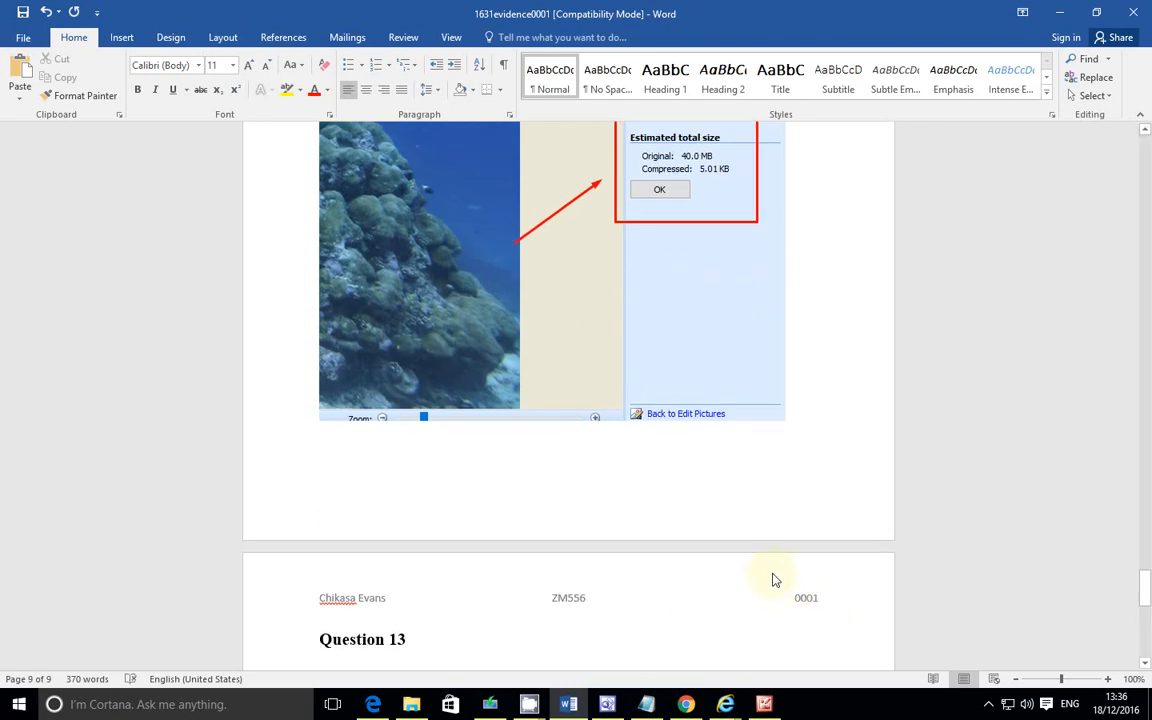
Step: Apply the Web pages compression to 1631manta1 in Picture Manager
left_click(607, 704)
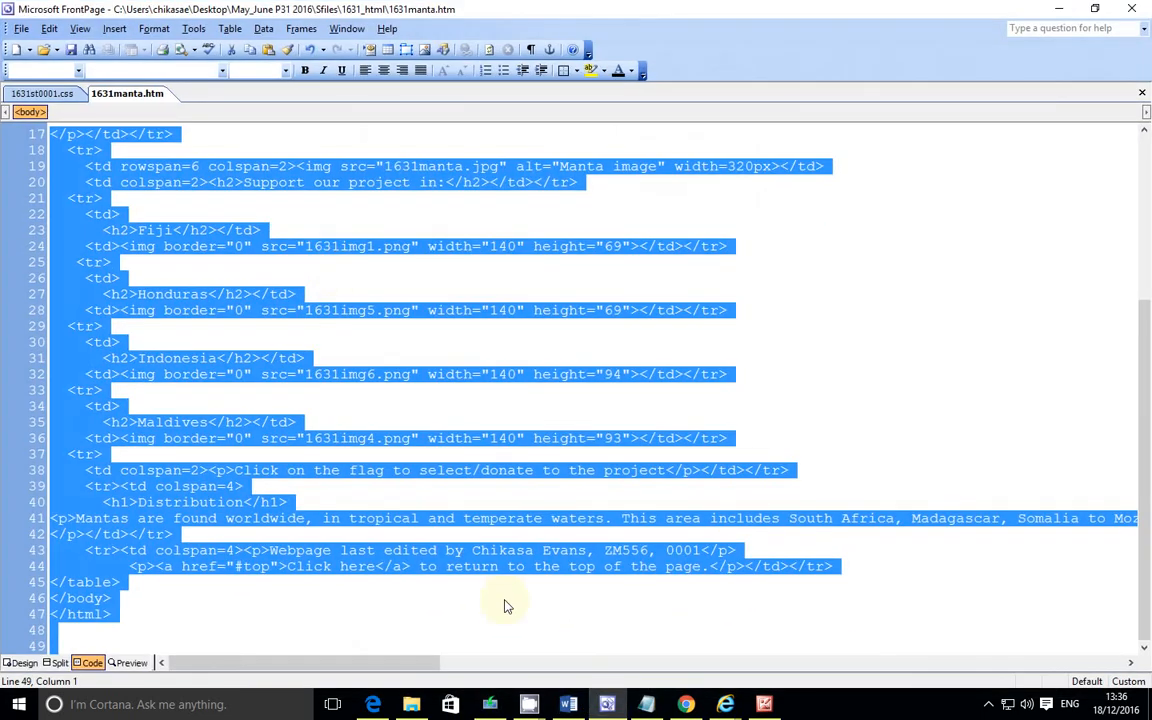
left_click(607, 704)
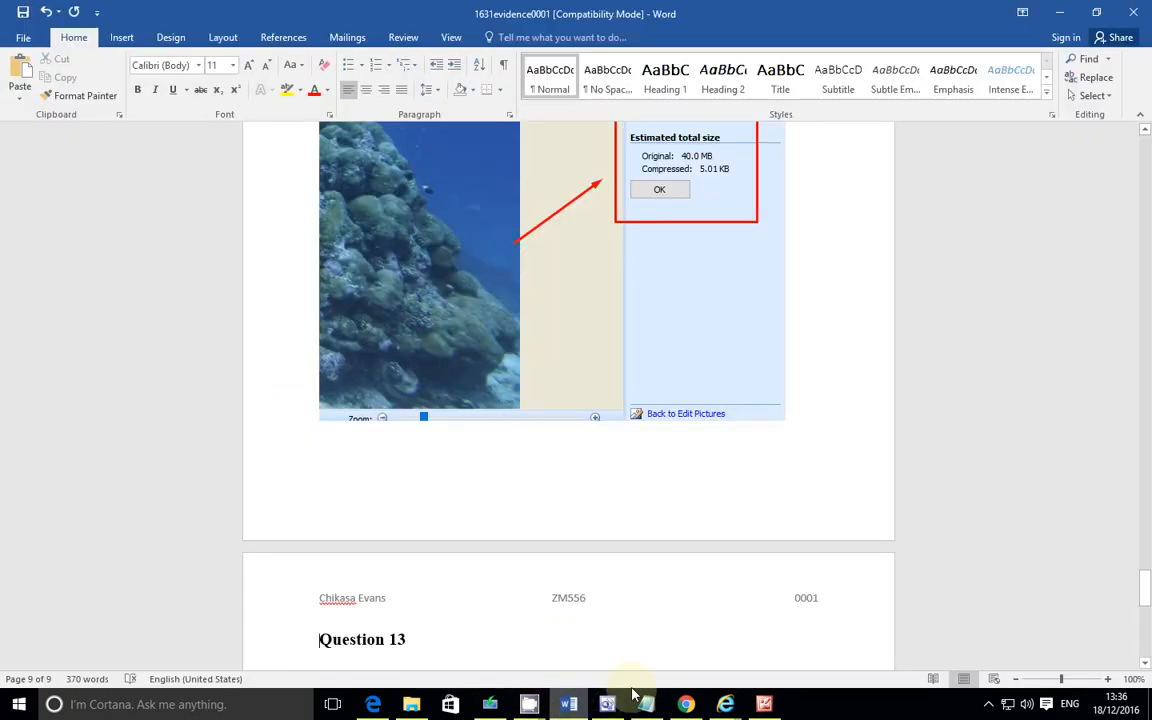
left_click(765, 704)
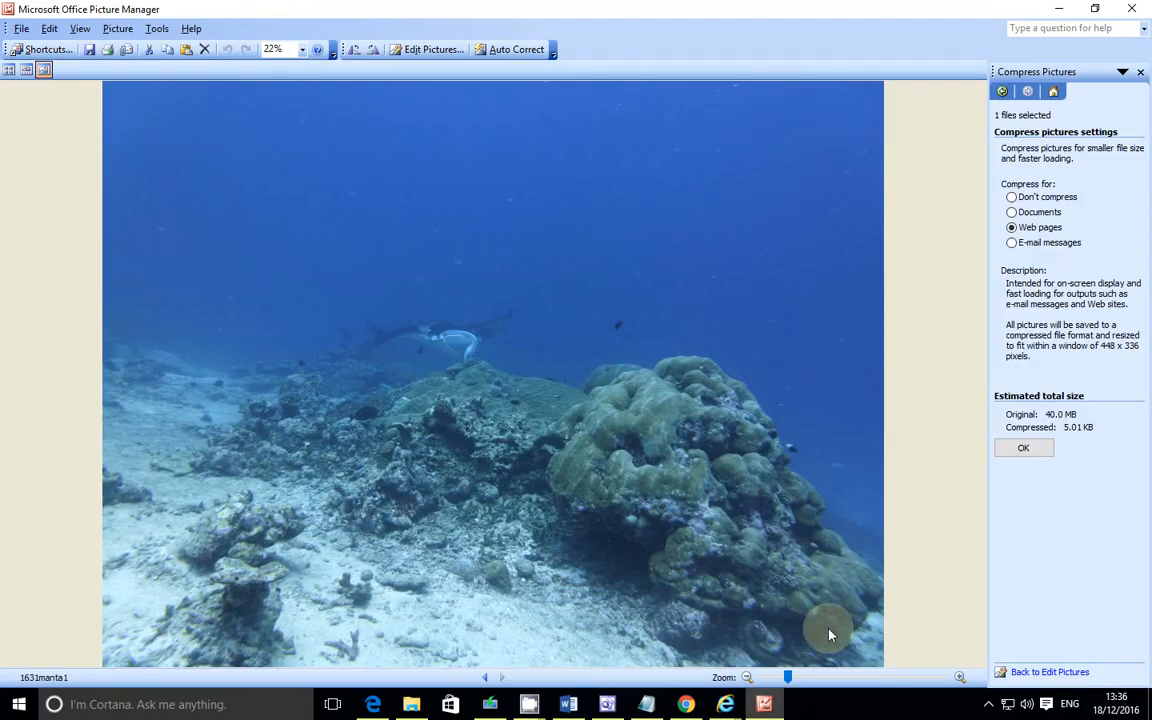
left_click(1017, 451)
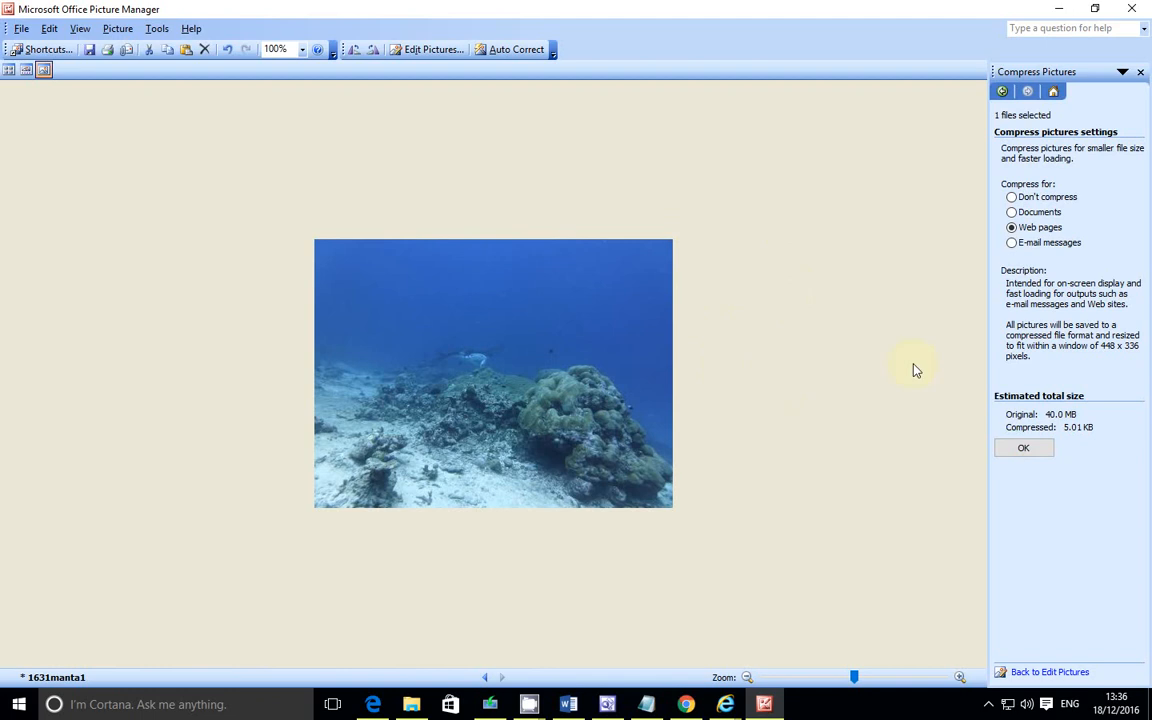
Step: Capture a screenshot of the compressed picture and its compression settings and copy it
key("Print")
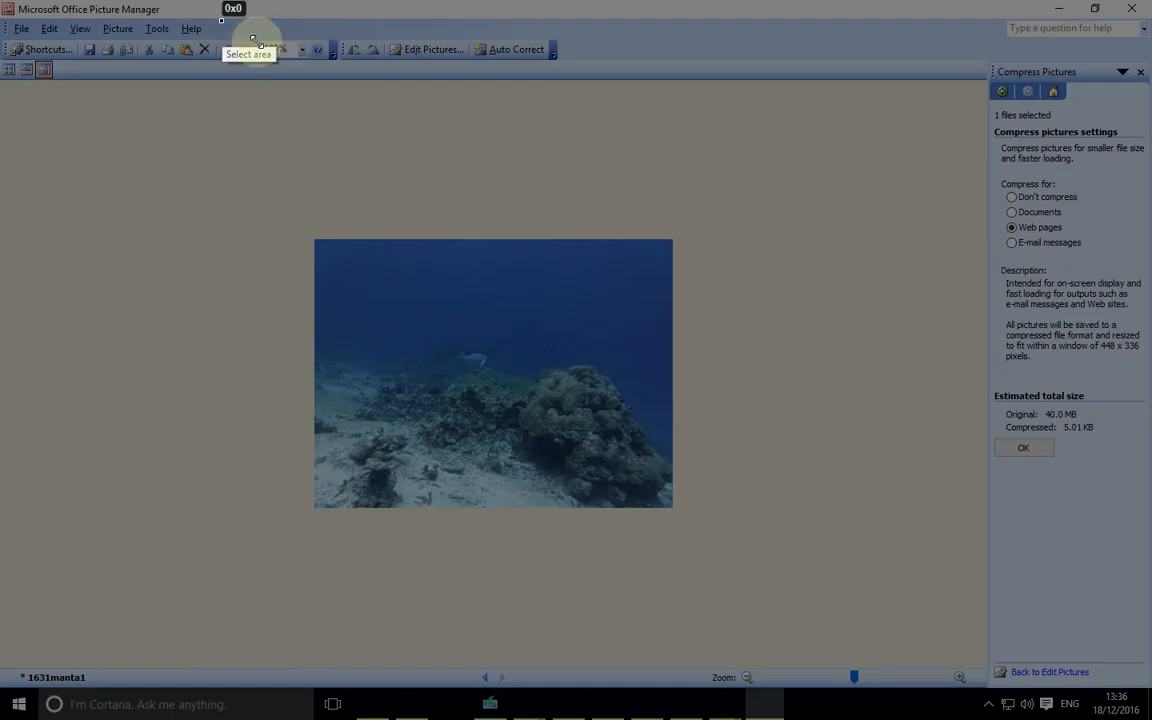
mouse_move(222, 20)
left_mouse_down()
mouse_move(707, 219)
mouse_move(995, 643)
mouse_move(1143, 660)
left_mouse_up()
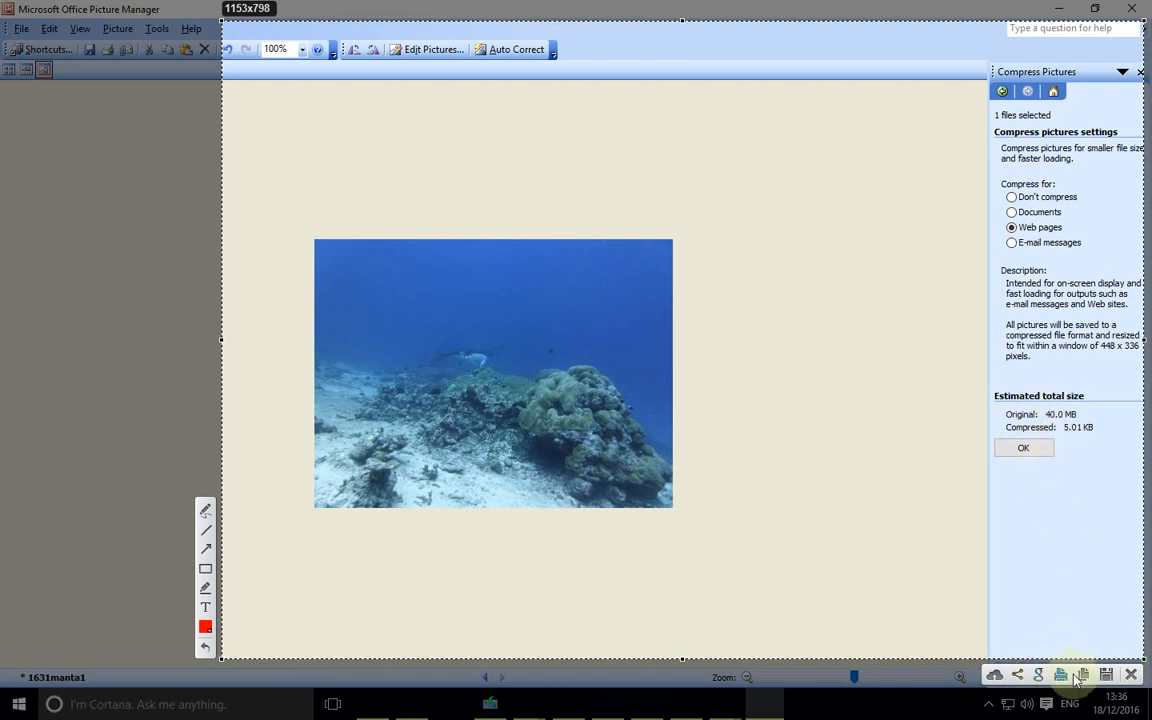
left_click(1084, 675)
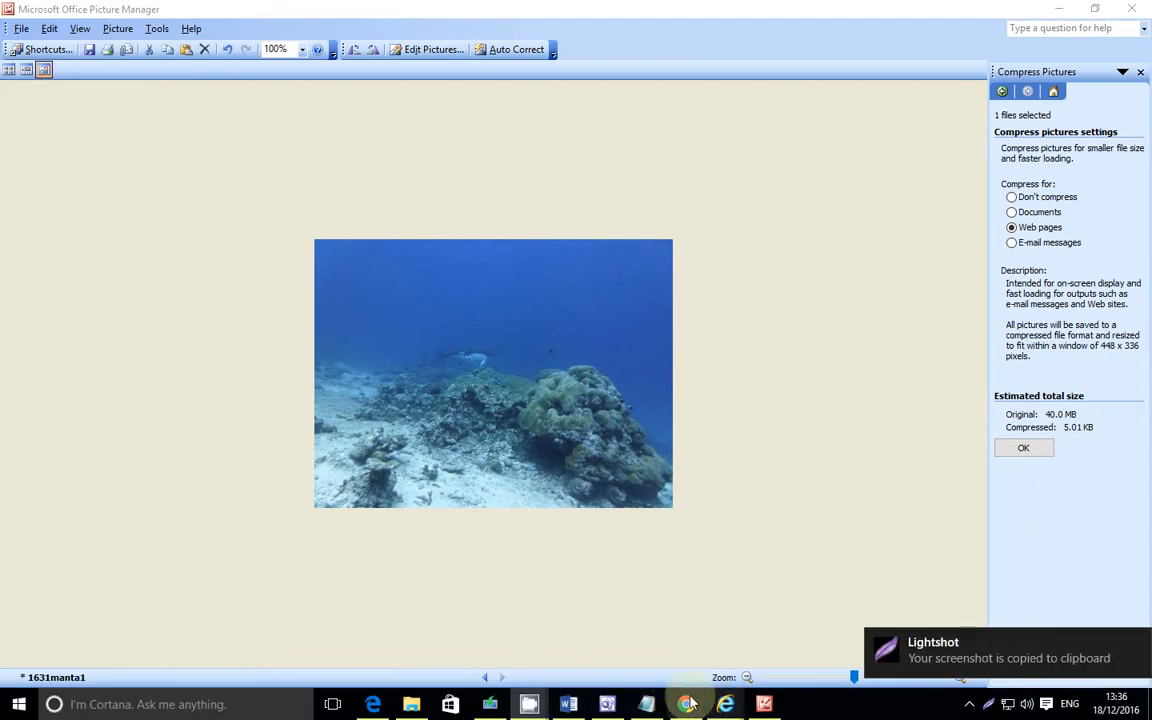
Step: Delete the earlier pasted screenshot from the Question 11 evidence area
left_click(568, 704)
left_click(547, 276)
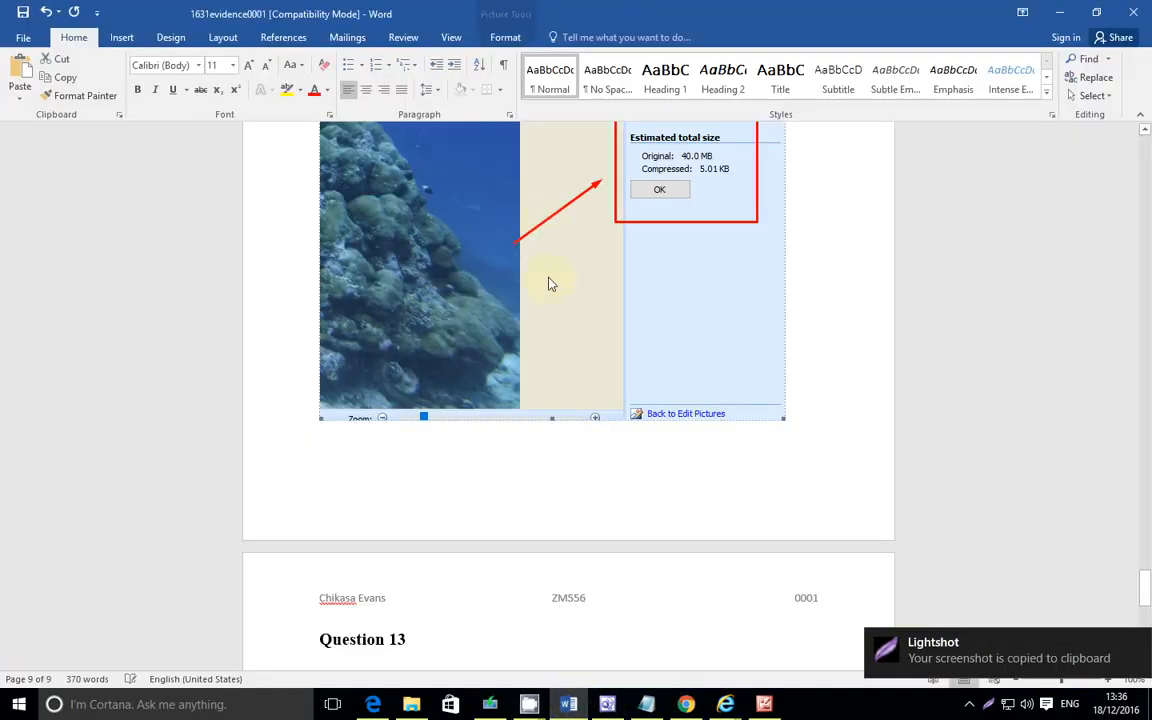
scroll(546, 300, "up", 4)
scroll(547, 318, "up", 4)
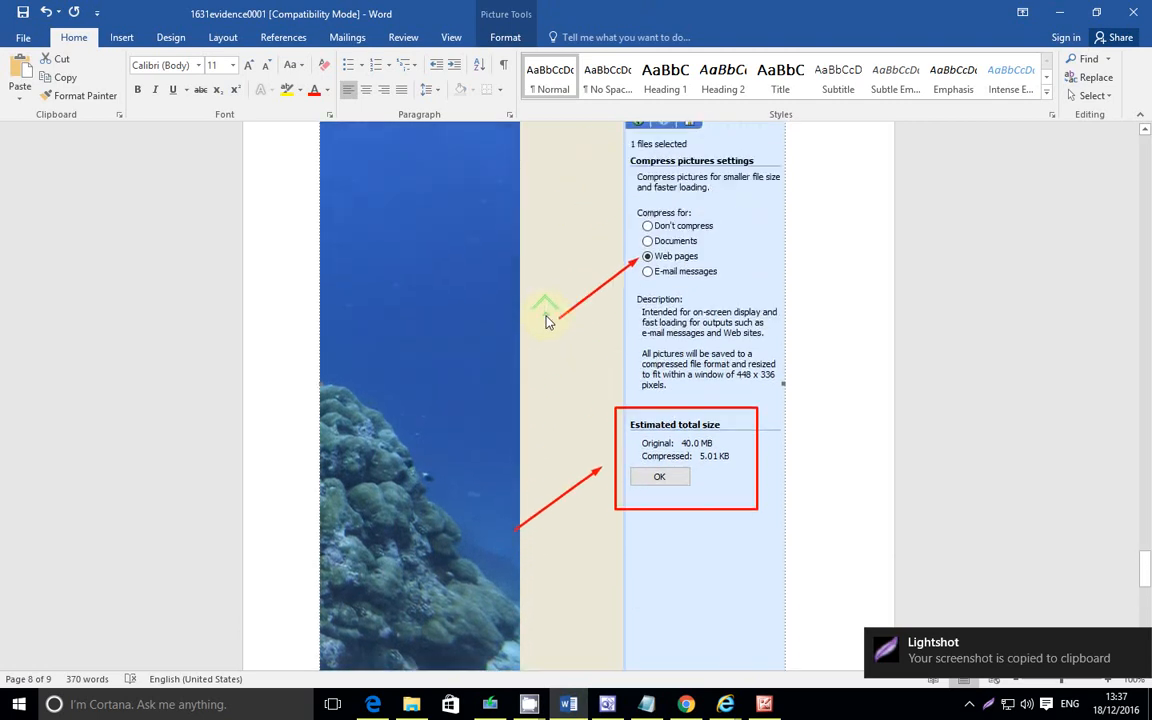
scroll(548, 321, "down", 2)
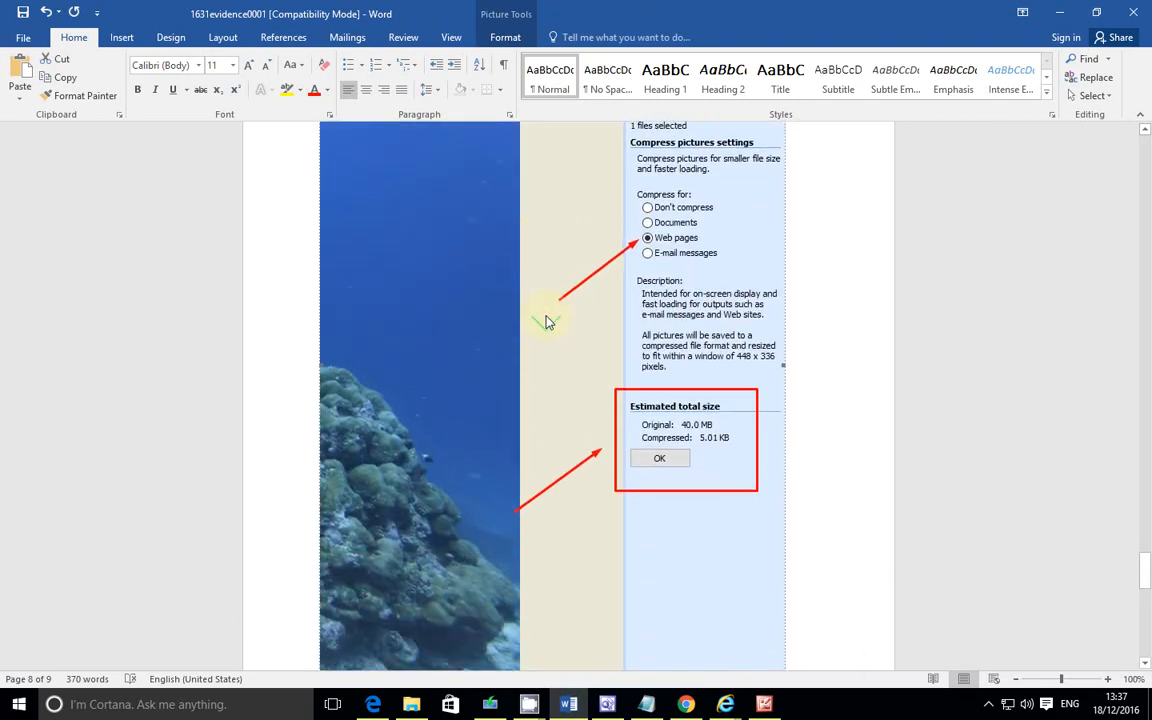
key("Delete")
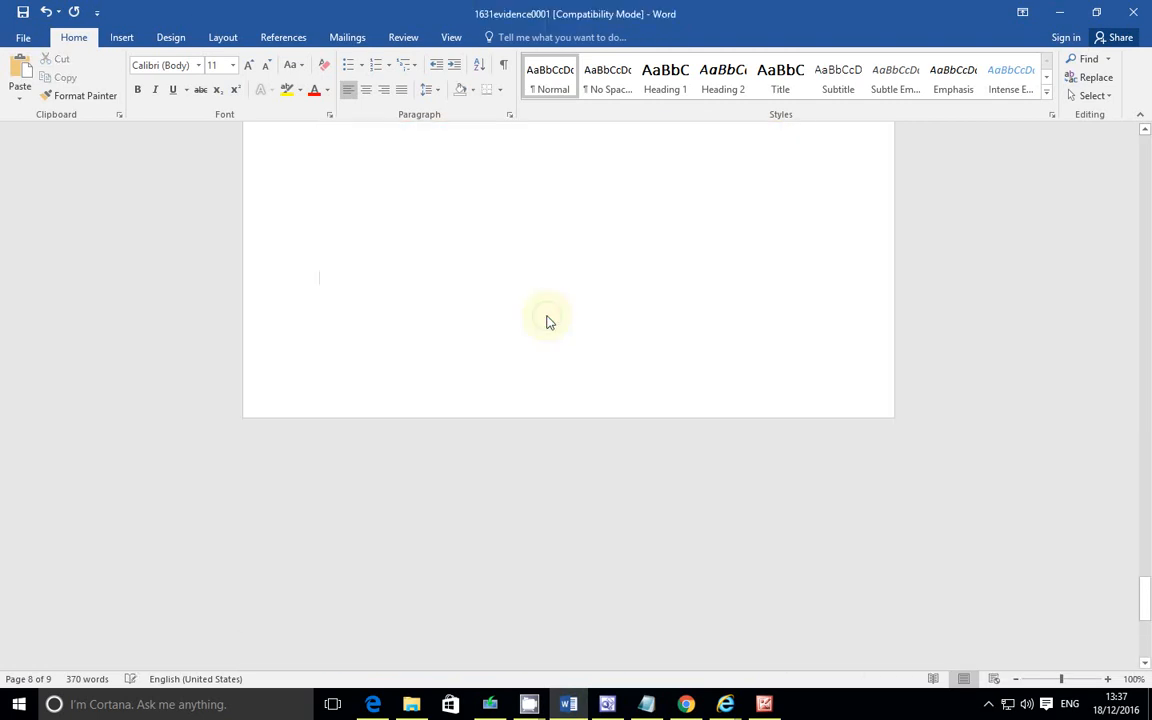
Step: Paste the new screenshot of the compressed picture under Question 11
scroll(548, 316, "up", 2)
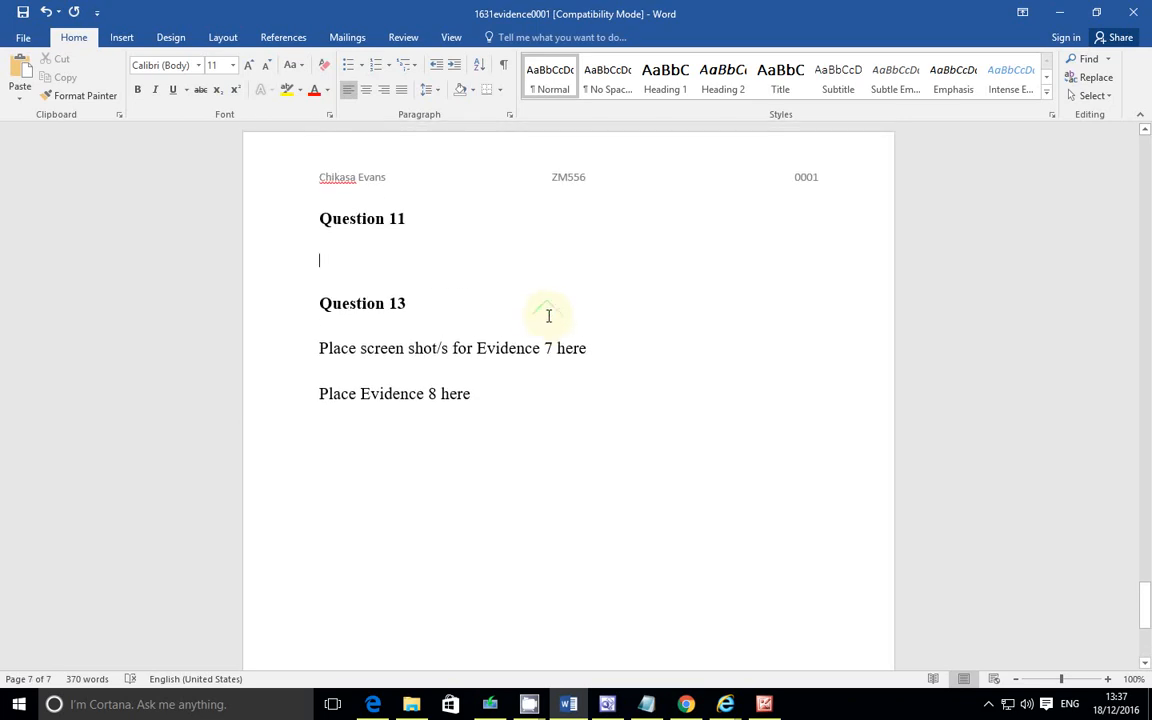
key("ctrl+v")
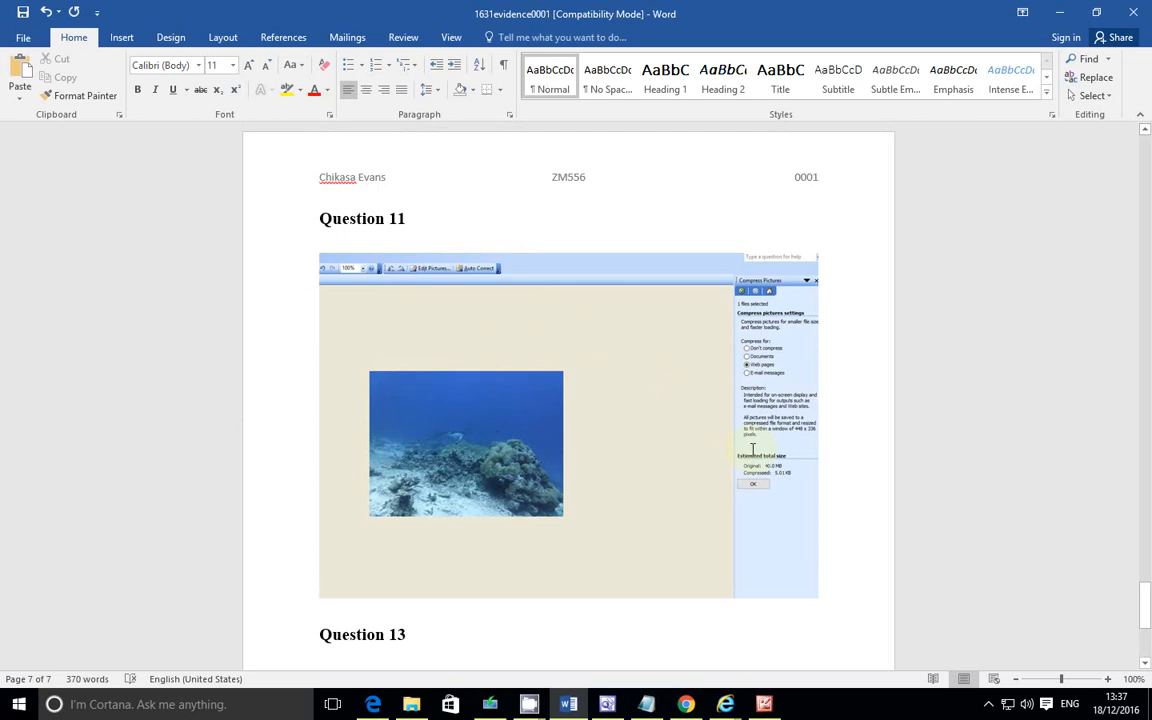
left_click(988, 704)
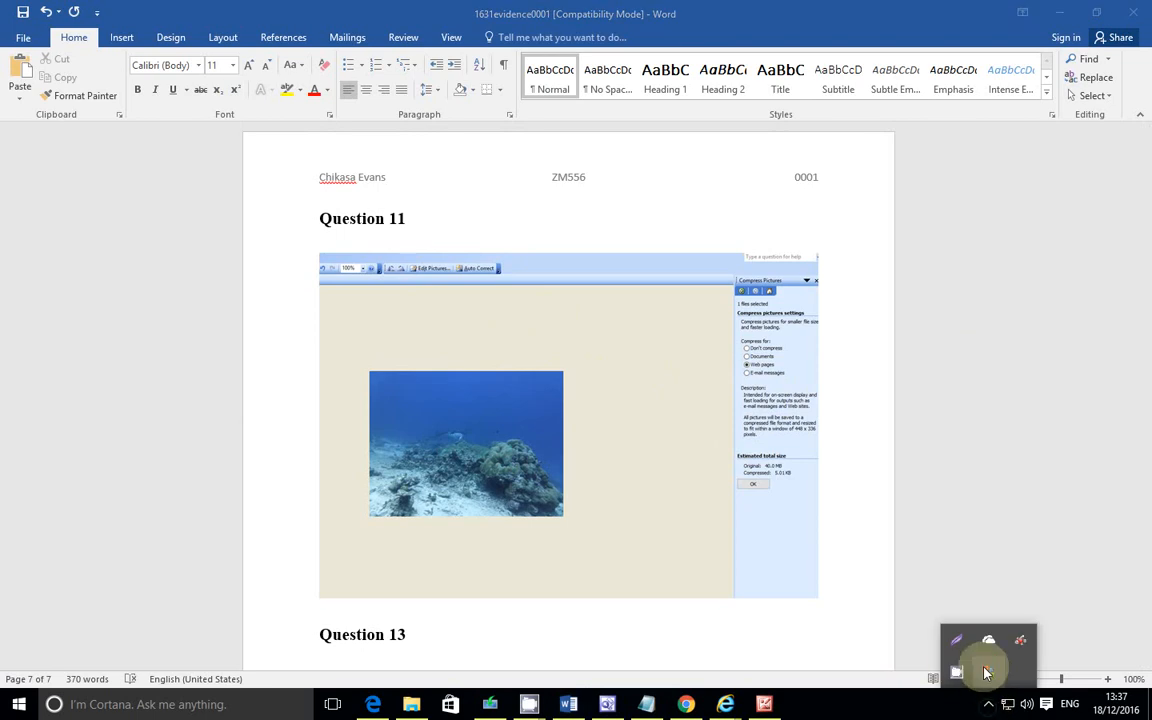
left_click(956, 674)
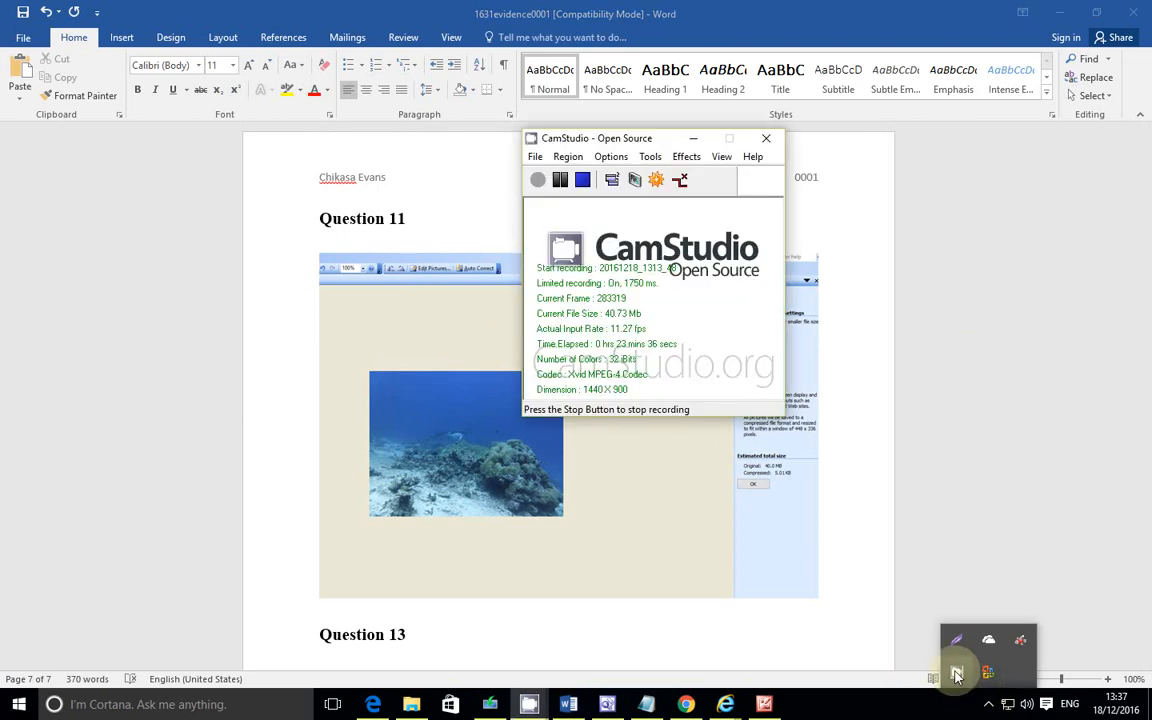
left_click(540, 181)
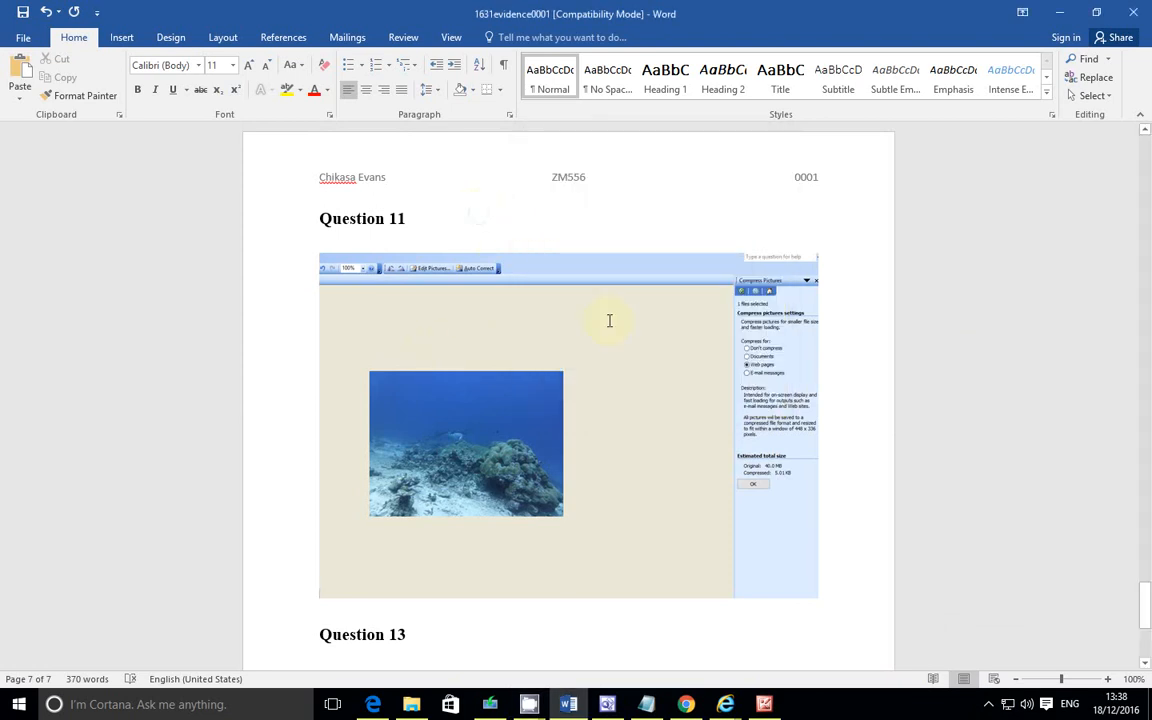
Step: Examine the files in the 1631_html folder in a details listing
scroll(663, 532, "down", 4)
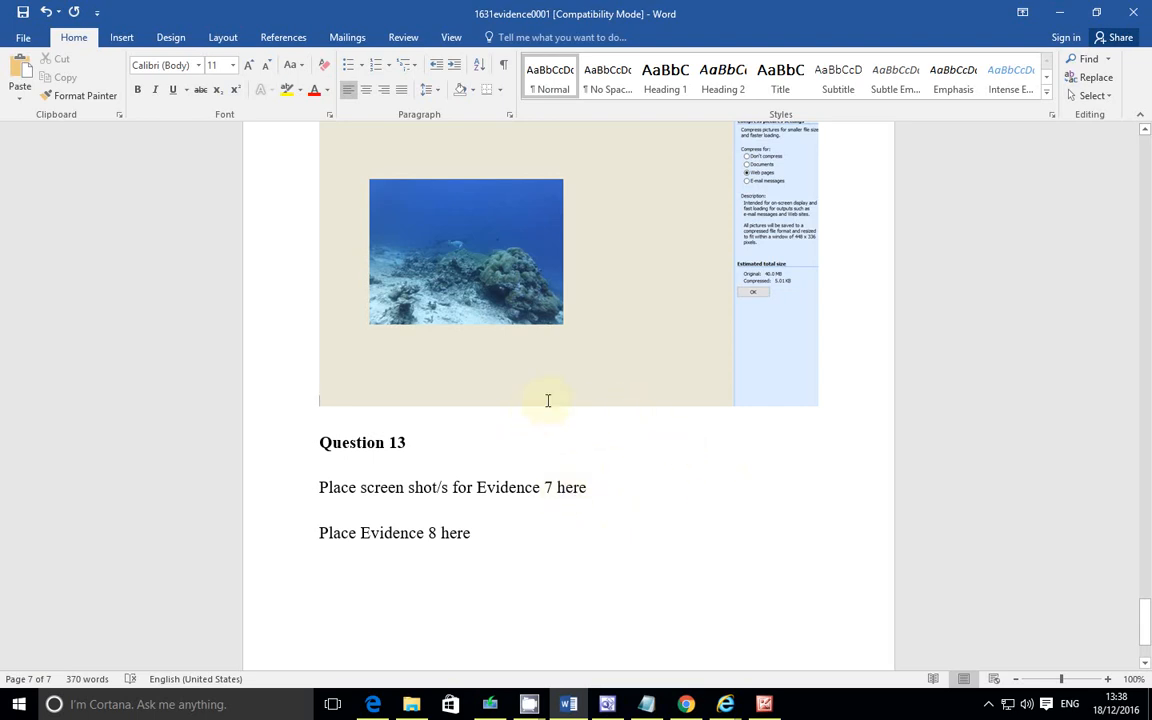
scroll(561, 428, "down", 2)
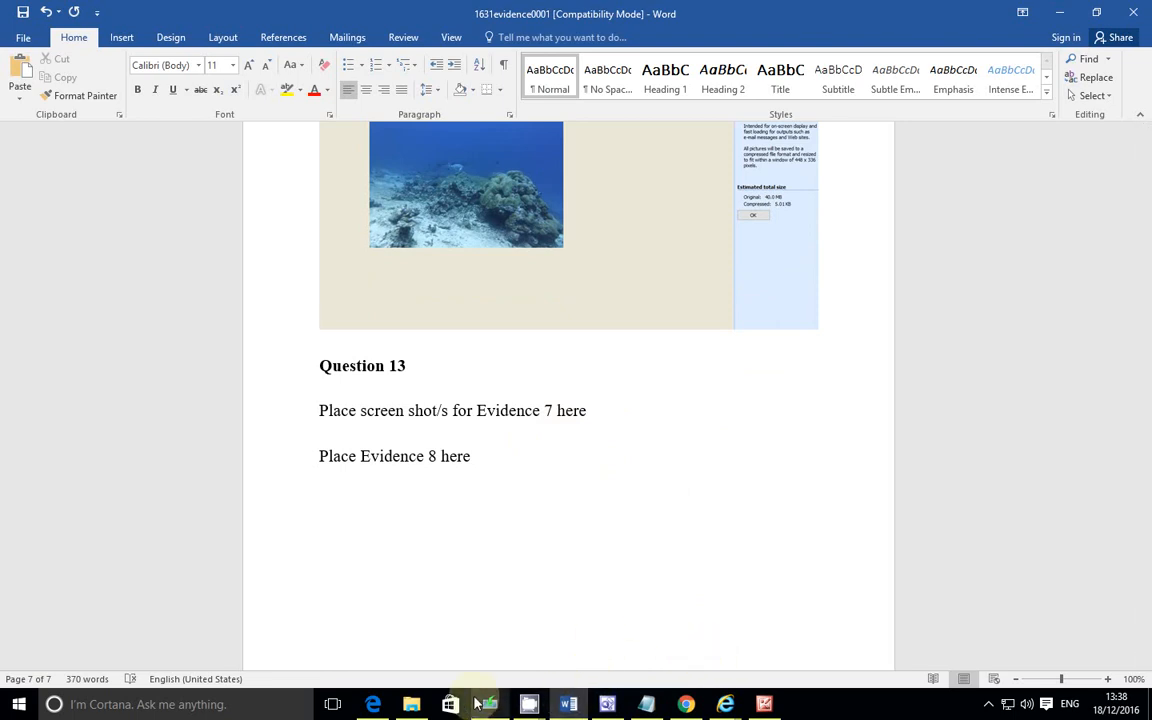
left_click(766, 706)
left_click(766, 706)
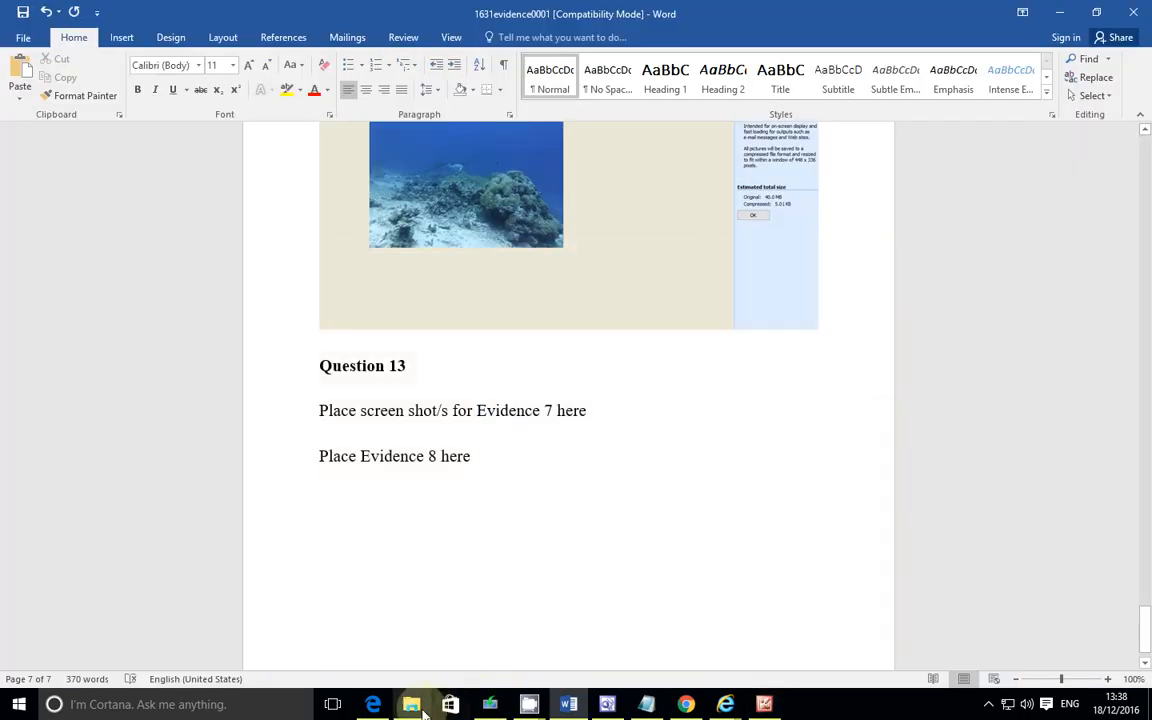
left_click(411, 704)
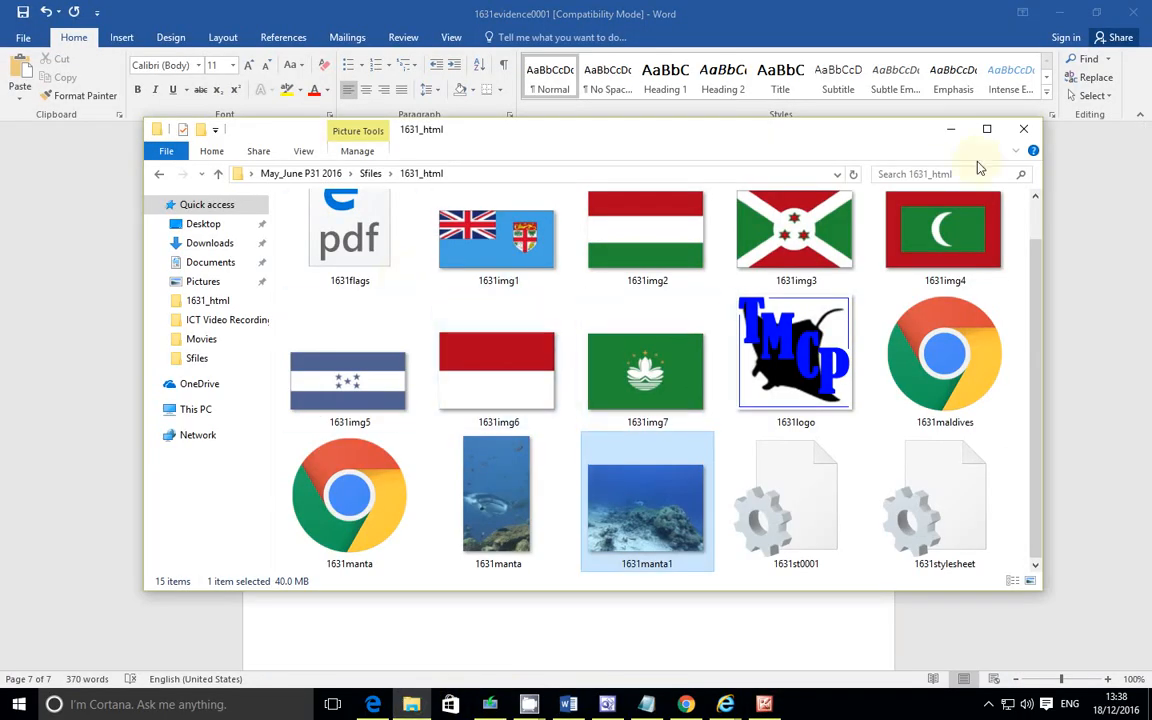
left_click(986, 128)
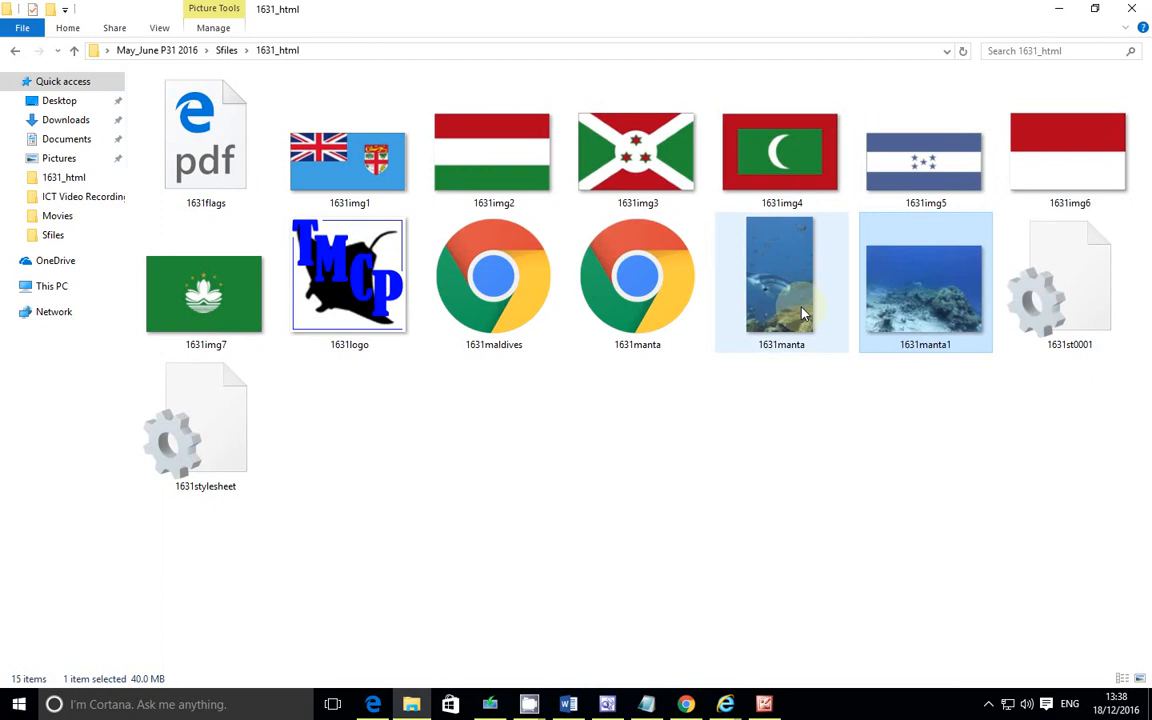
scroll(805, 314, "up", 1, "ctrl")
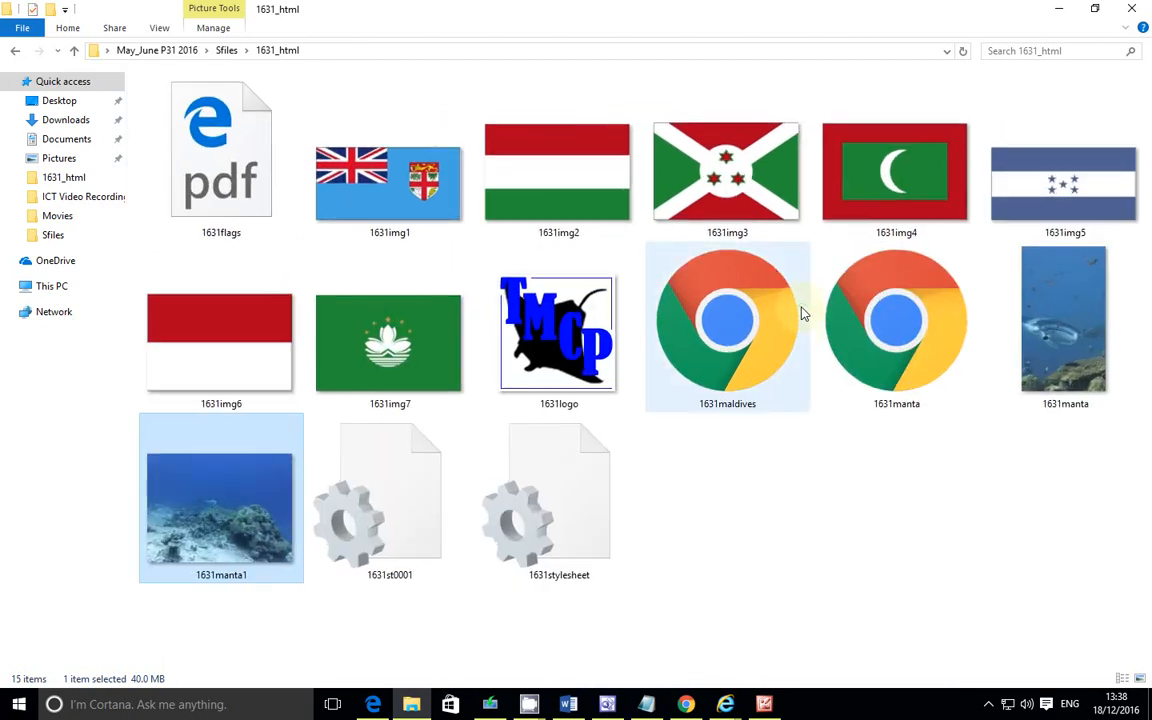
scroll(802, 314, "down", 1, "ctrl")
scroll(802, 314, "down", 4, "ctrl")
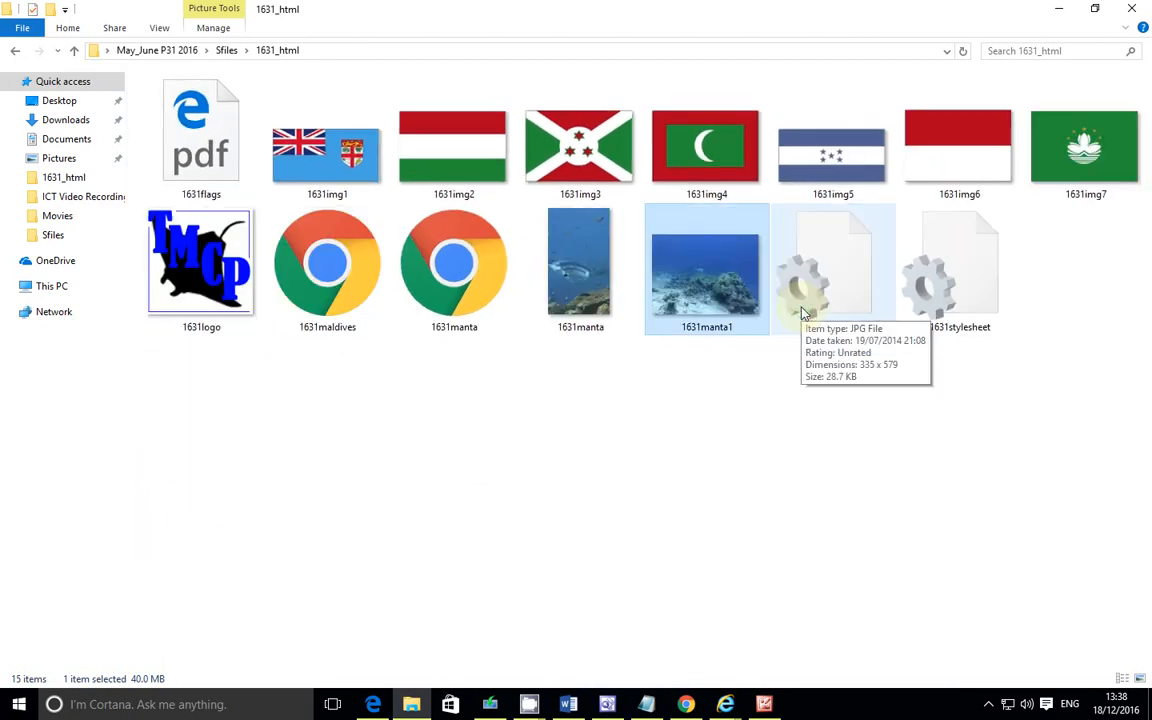
scroll(802, 314, "down", 4, "ctrl")
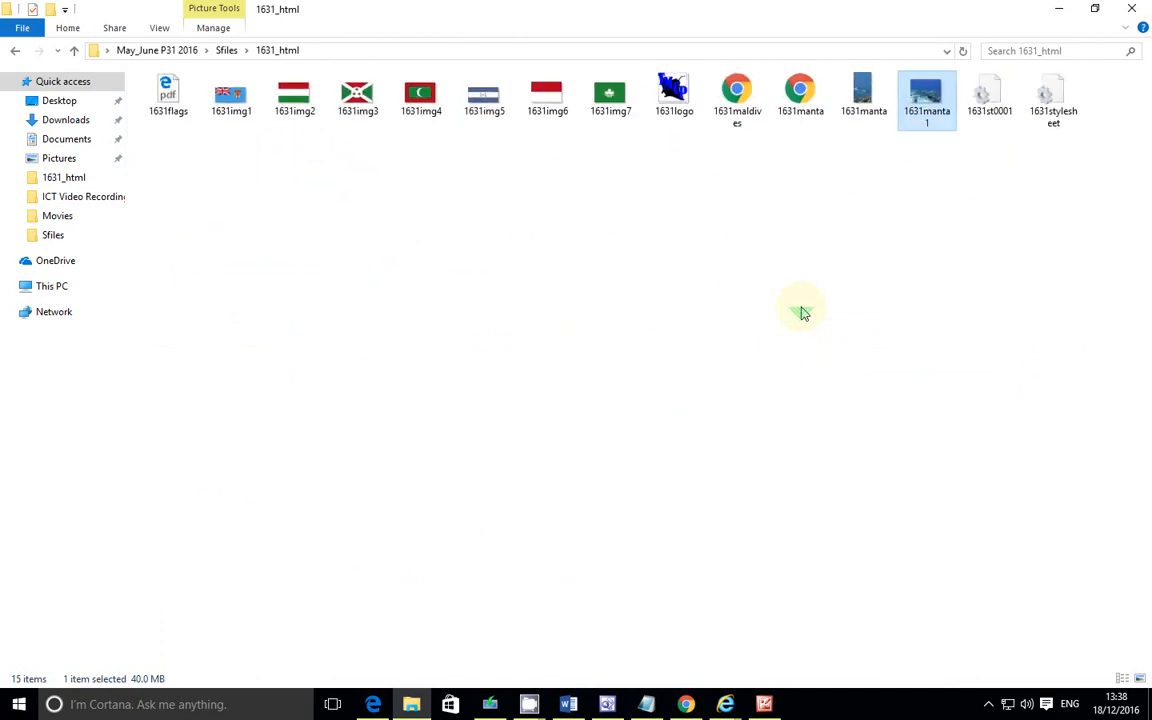
scroll(802, 314, "down", 2, "ctrl")
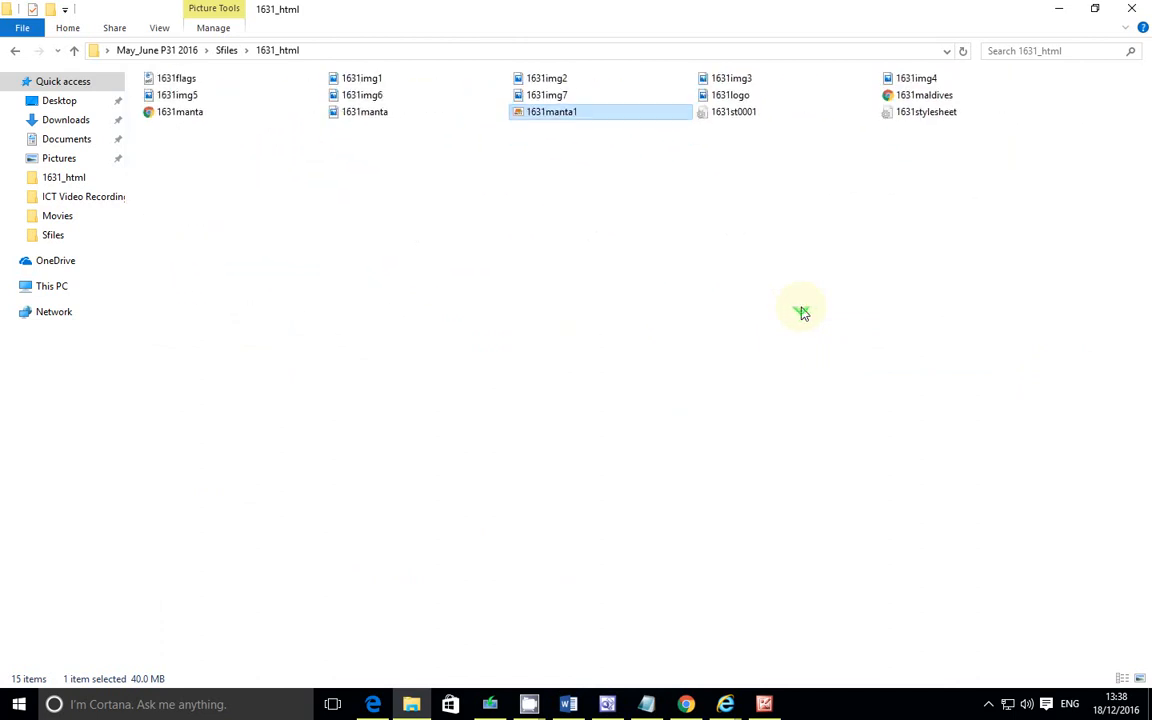
scroll(802, 314, "down", 3, "ctrl")
scroll(802, 314, "up", 2, "ctrl")
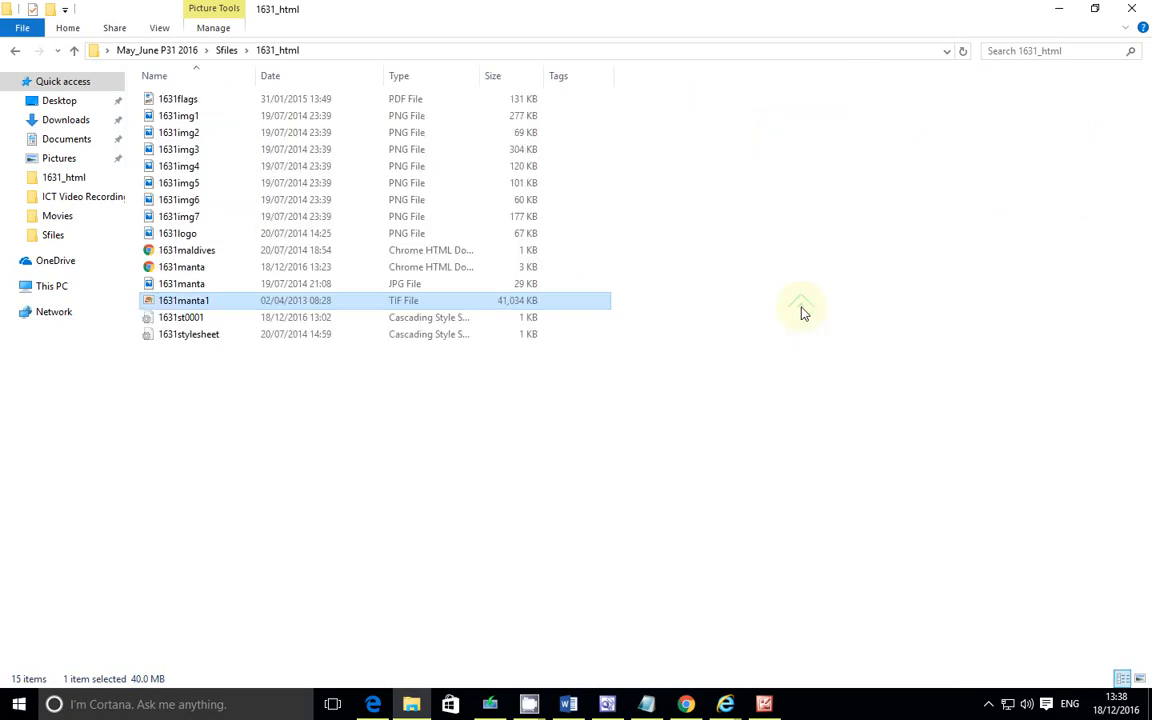
scroll(802, 314, "down", 1, "ctrl")
scroll(802, 314, "up", 1, "ctrl")
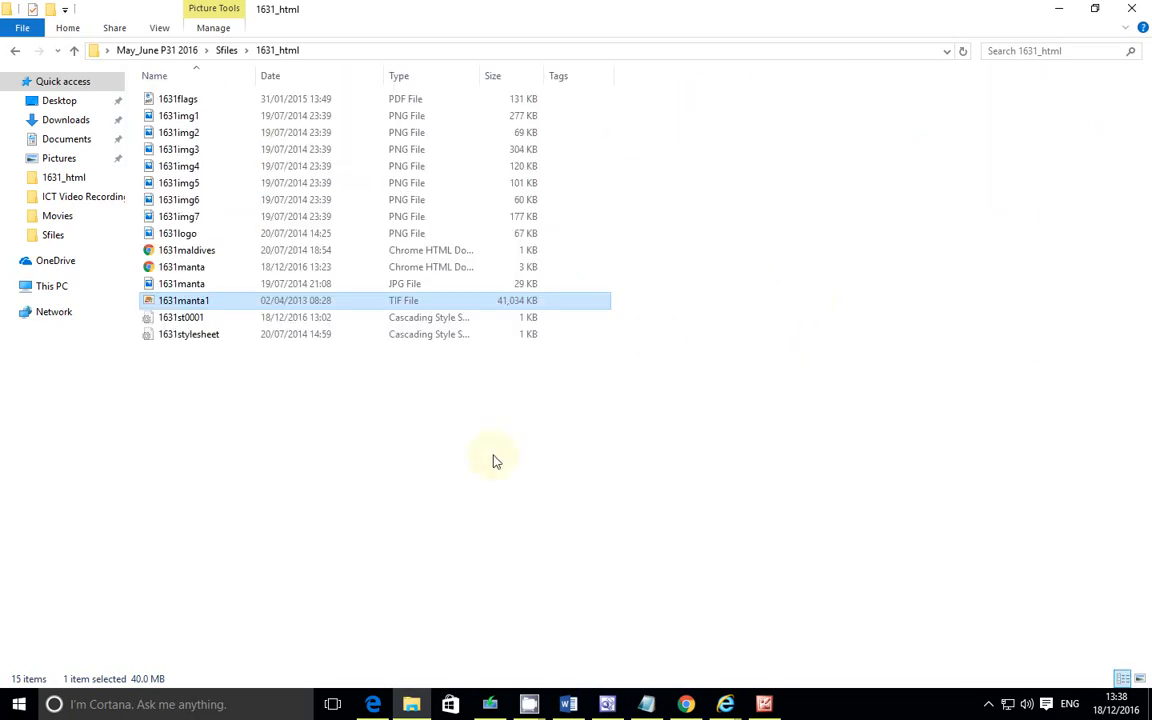
left_click(393, 463)
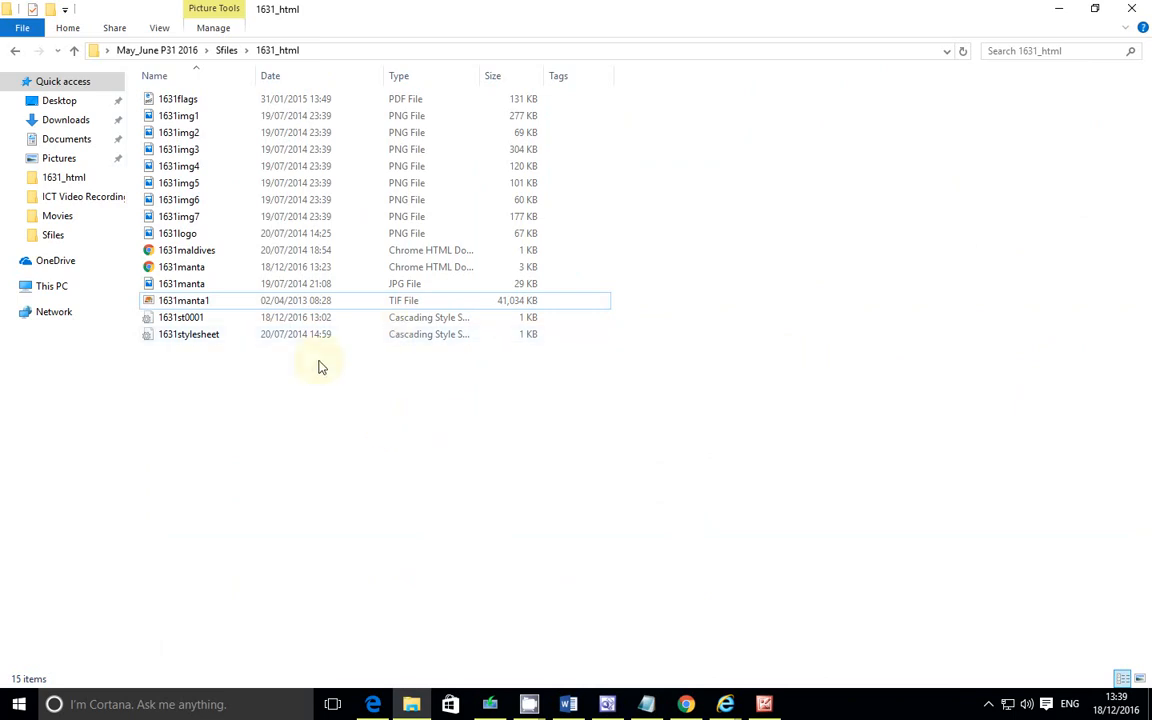
Step: Save the compressed picture as a new compressed file named 1631manta1Edited in the 1631_html folder
left_click(764, 704)
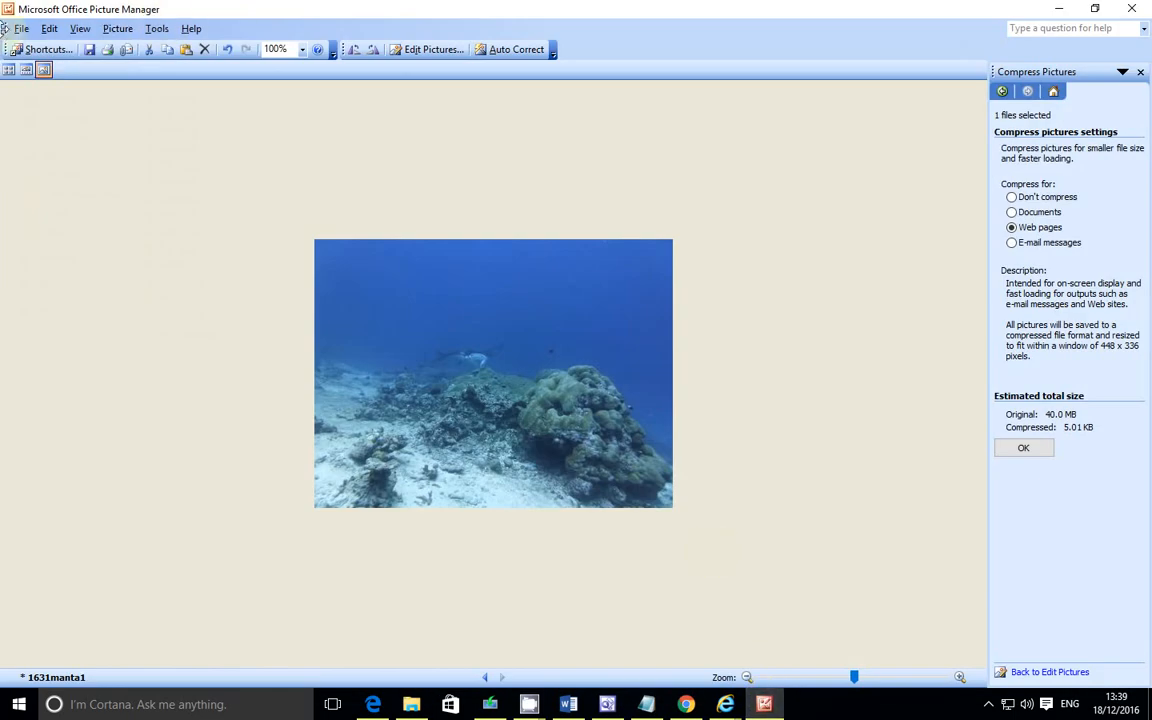
left_click(21, 28)
left_click(57, 113)
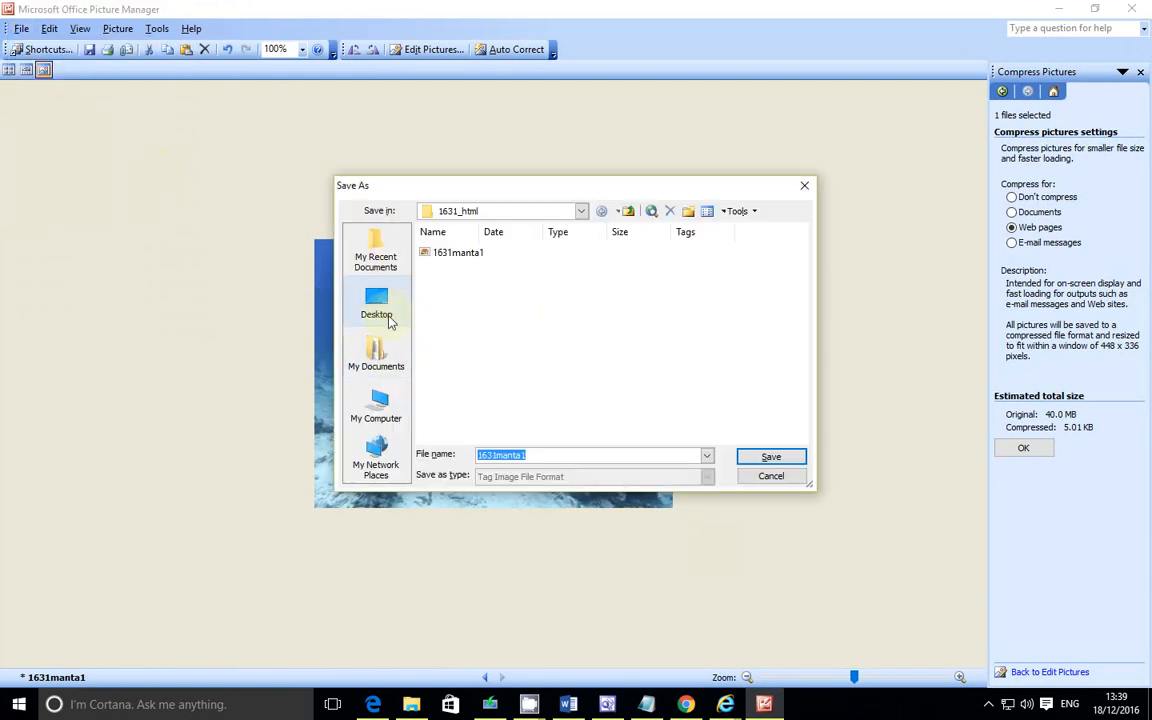
left_click(376, 302)
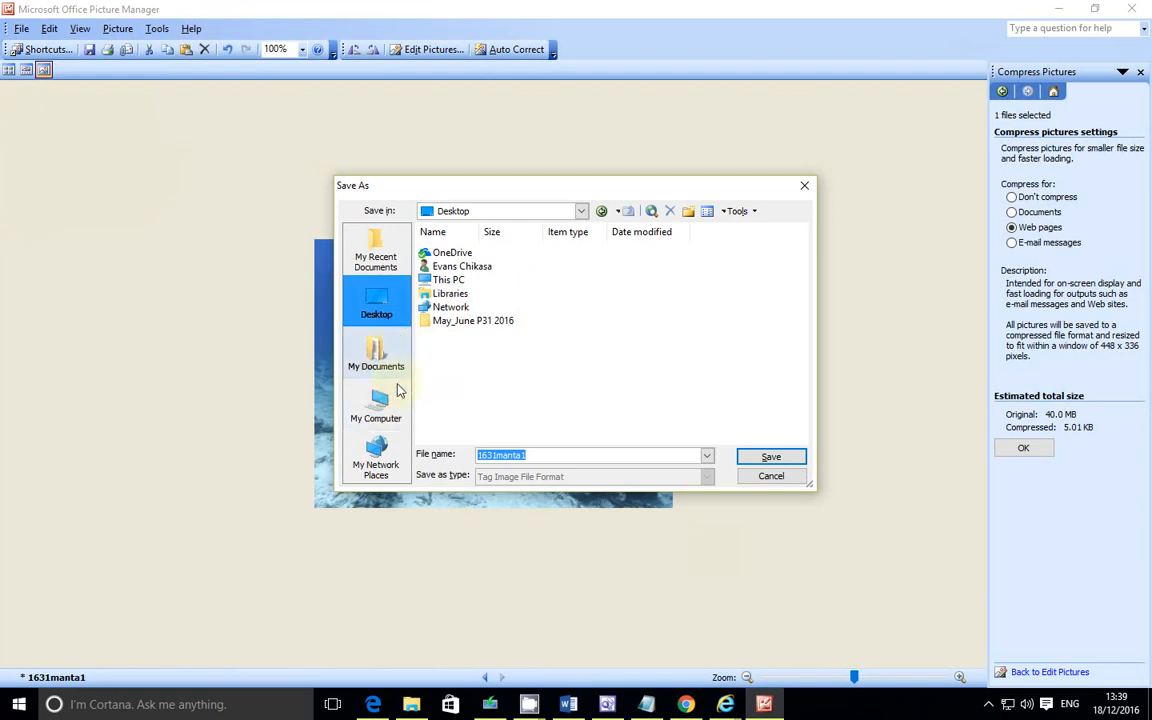
left_click(468, 324)
double_click(468, 324)
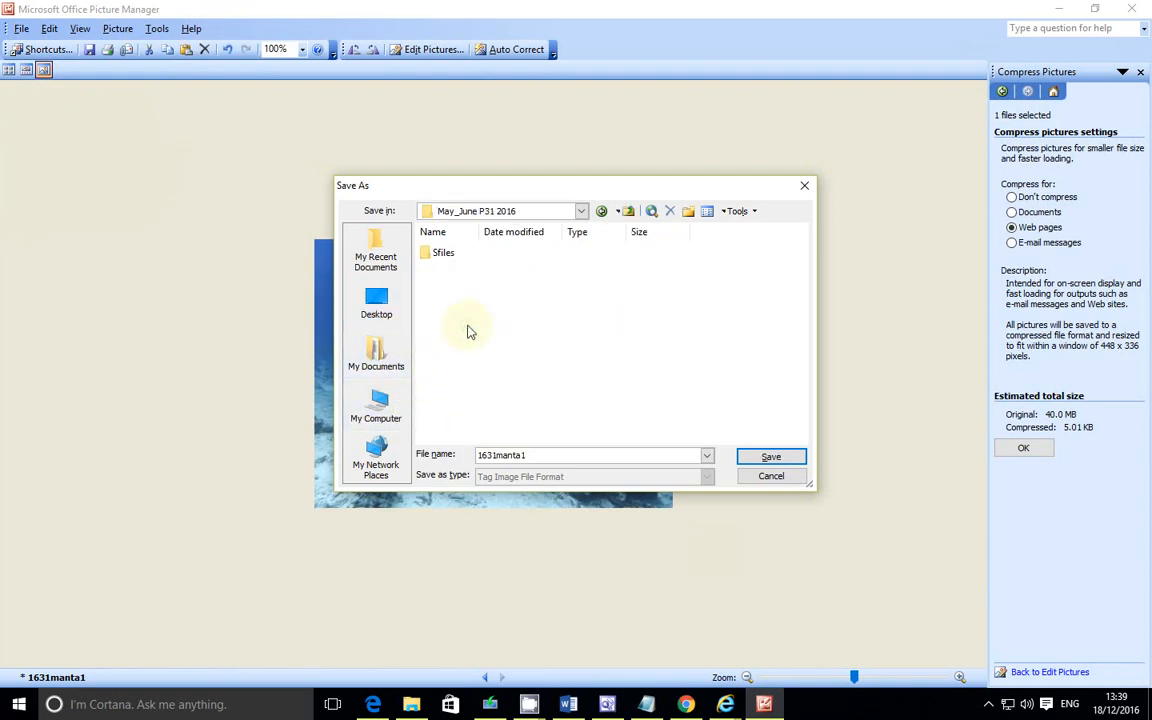
double_click(447, 256)
double_click(455, 254)
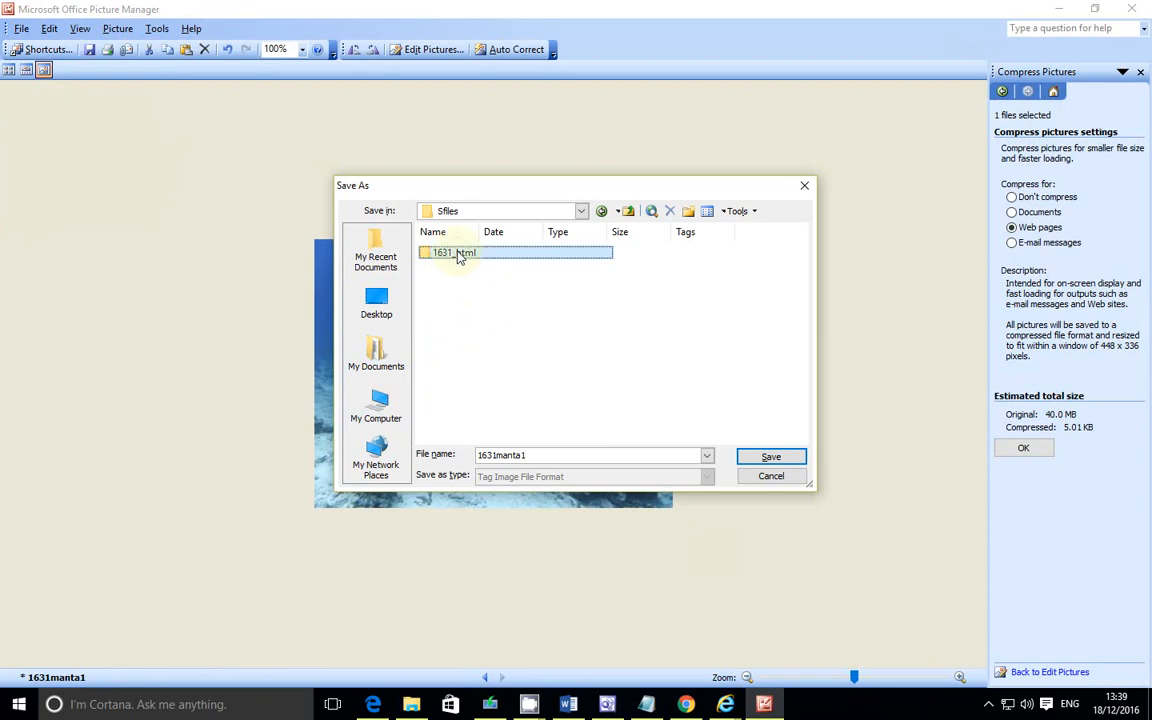
left_click(547, 456)
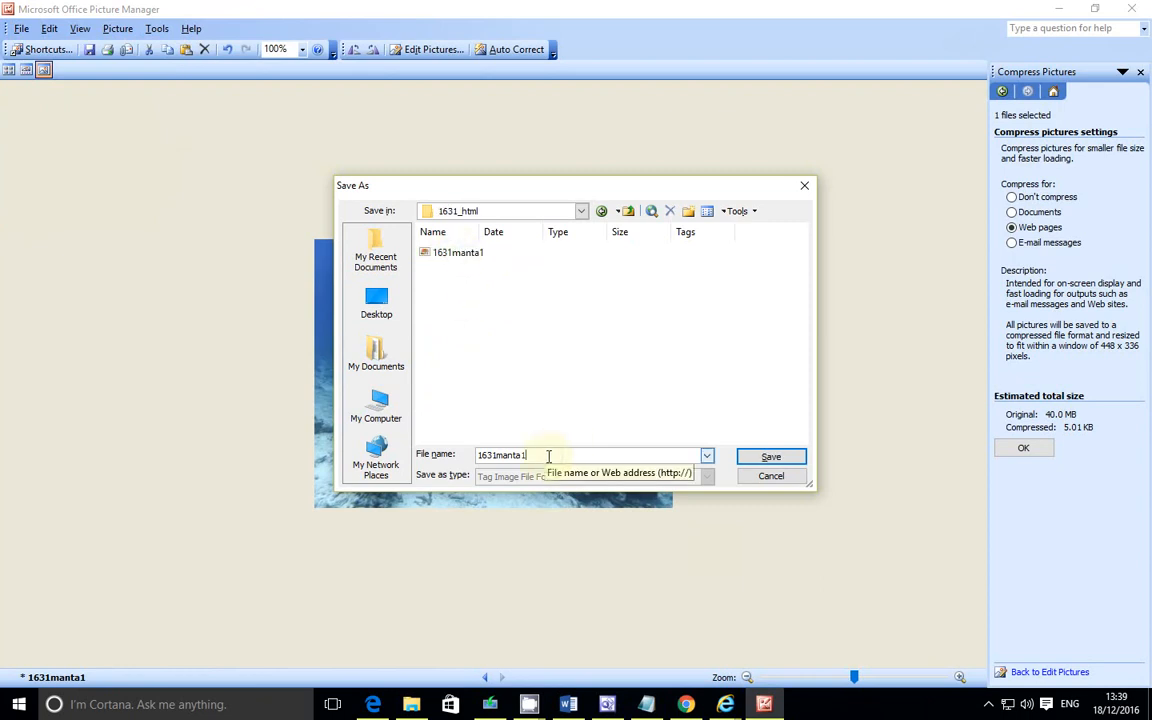
type("Edite")
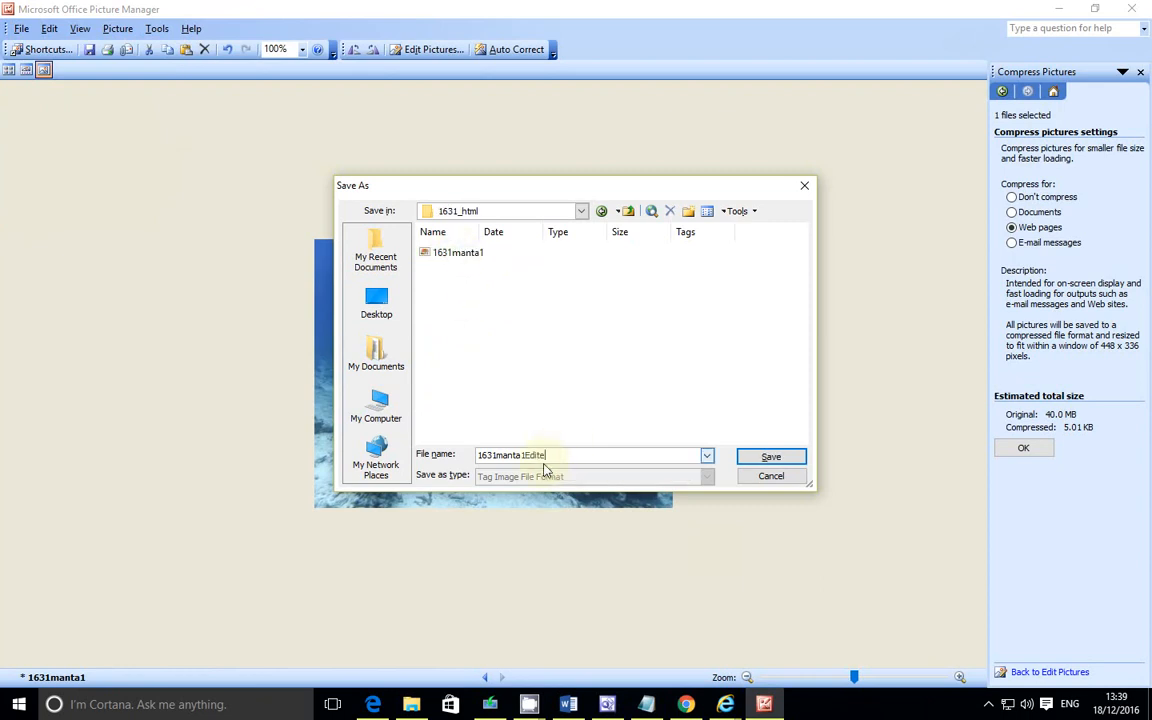
type("d")
left_click(769, 457)
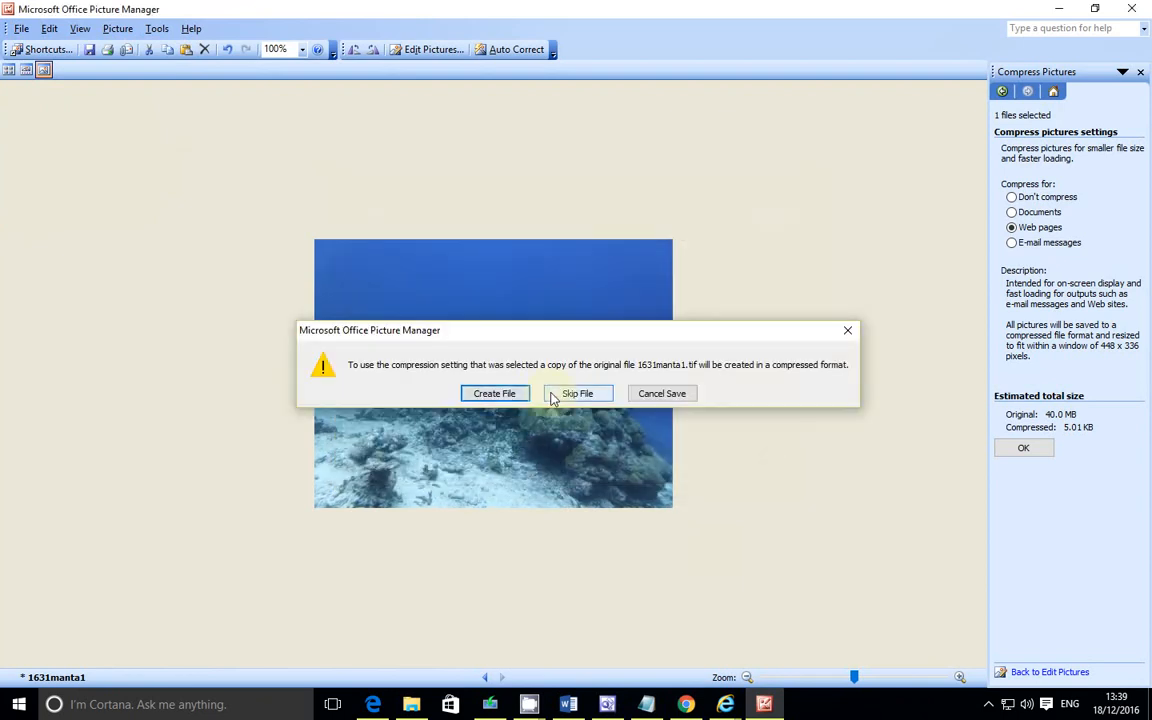
left_click(509, 394)
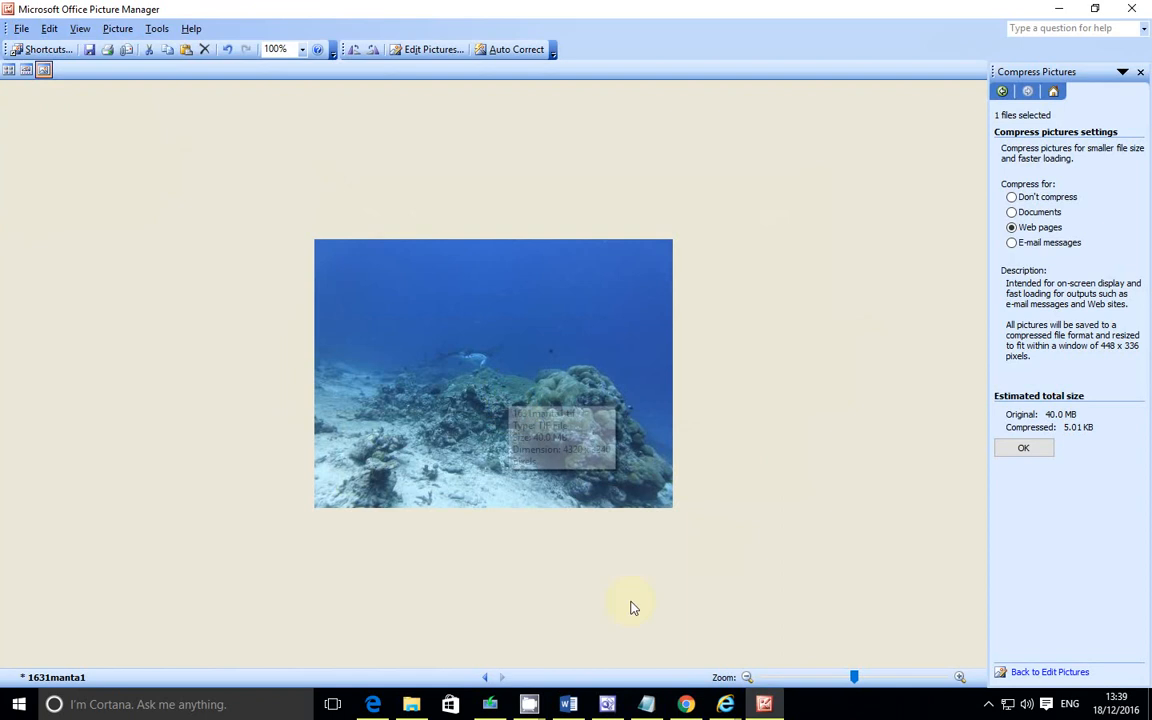
Step: Capture a screenshot of the 1631_html folder with an arrow pointing at 1631manta1Edited and copy it
left_click(411, 704)
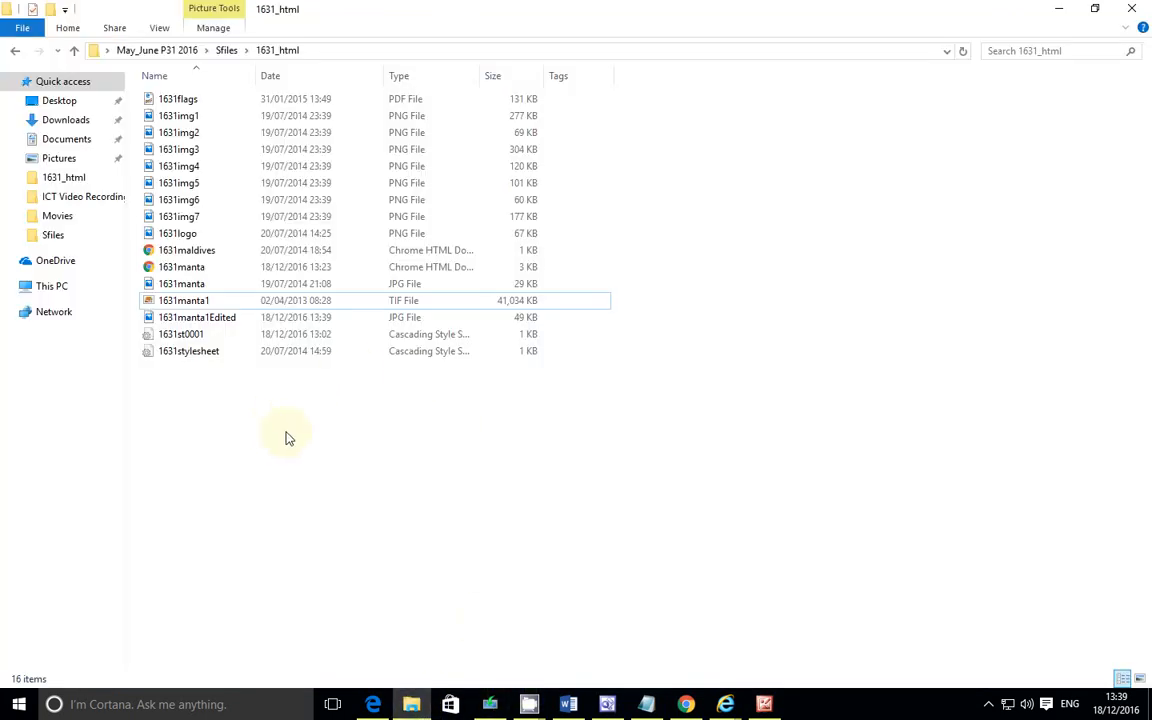
left_click(218, 321)
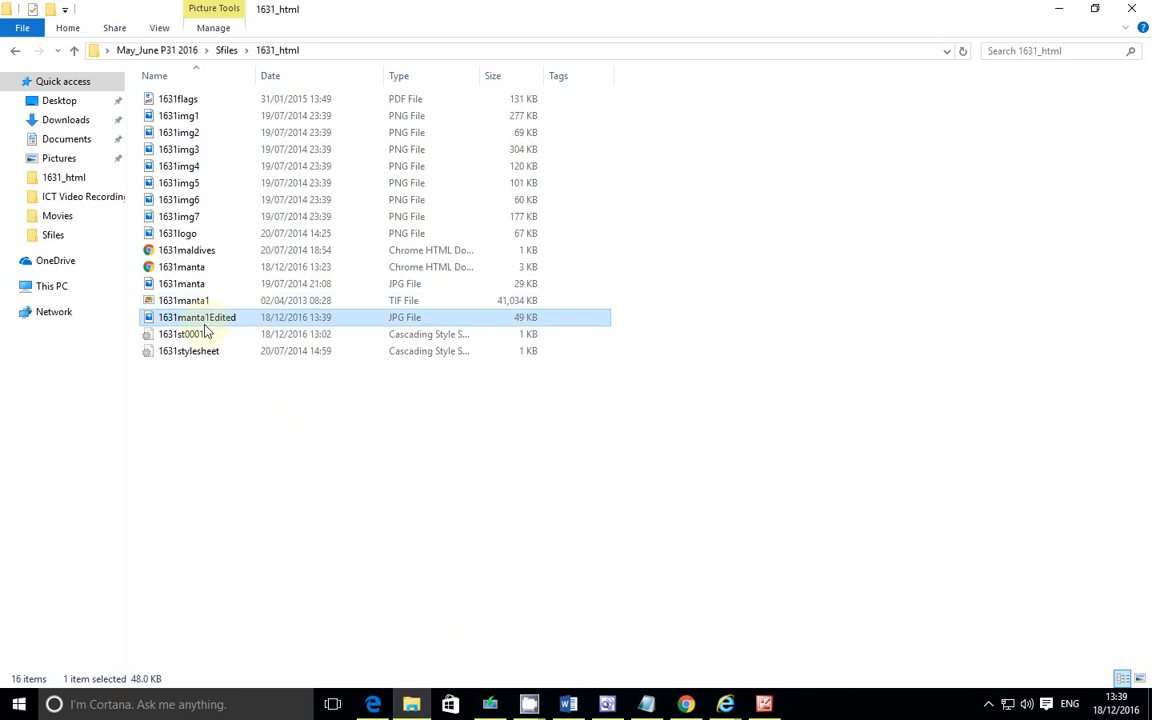
left_click(210, 301)
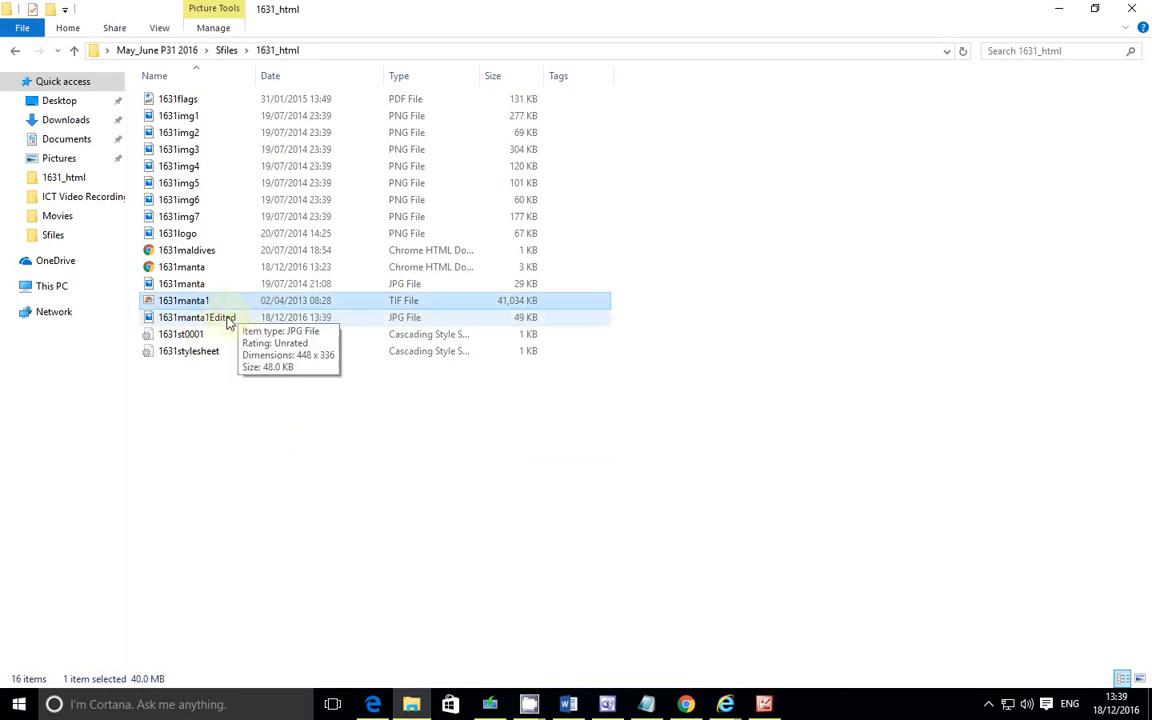
left_click(227, 320)
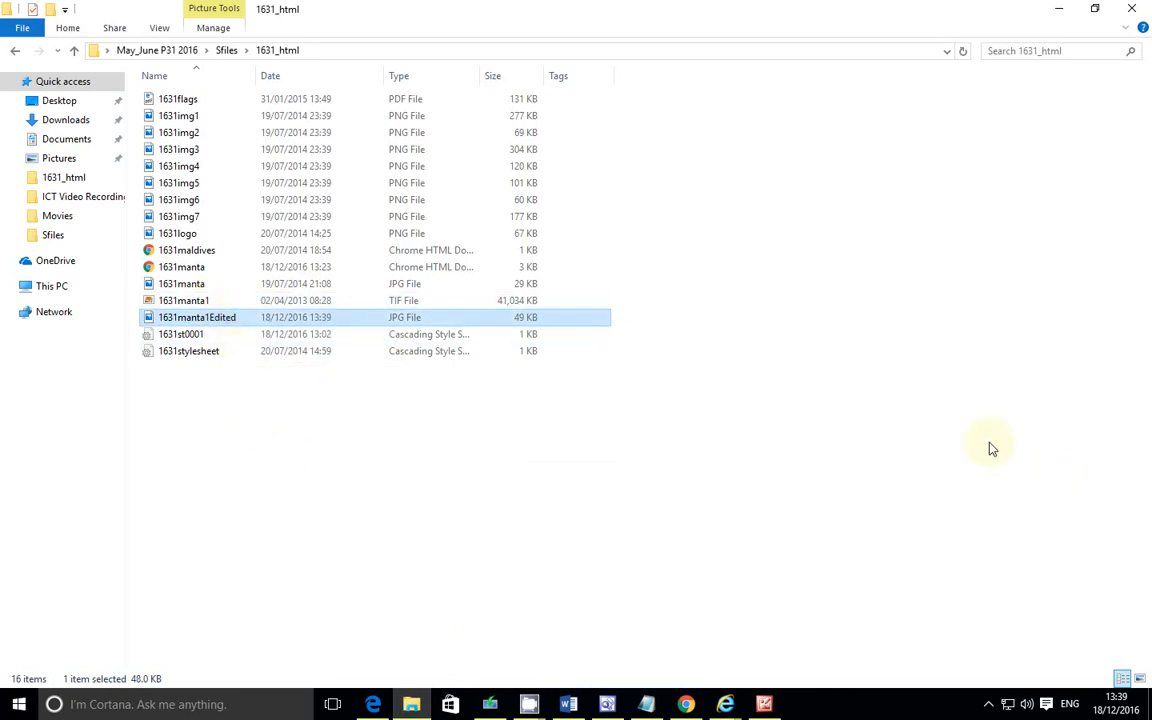
key("super+shift+s")
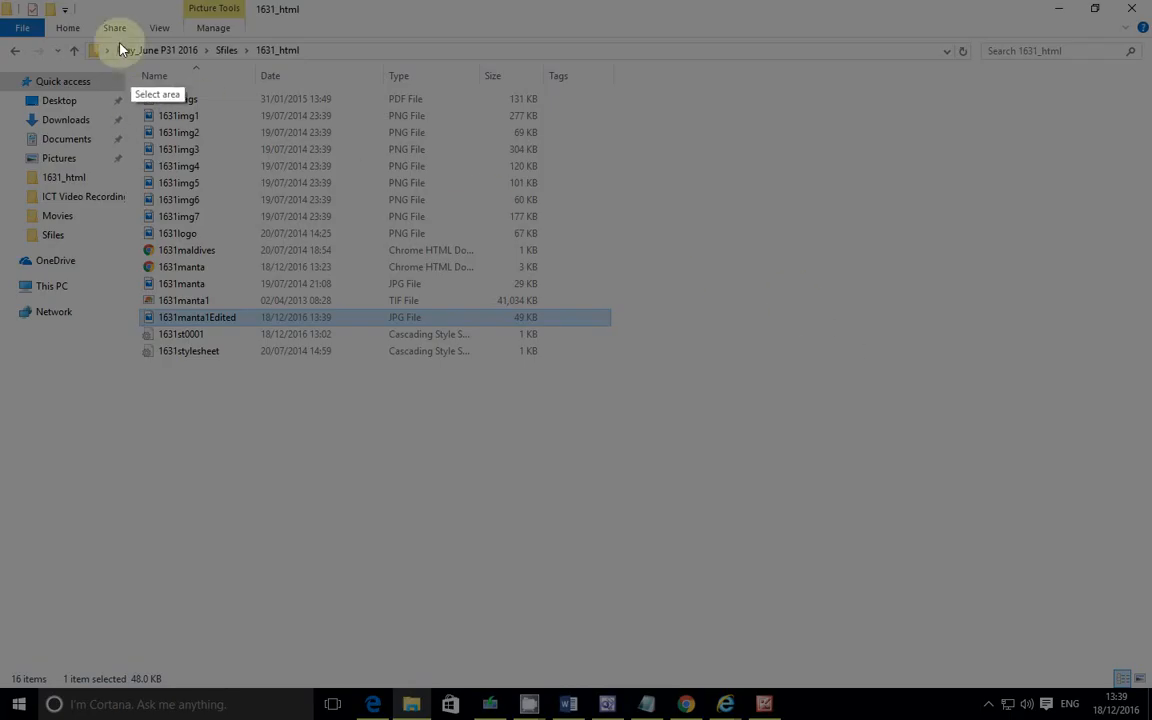
mouse_move(1, 28)
left_mouse_down()
mouse_move(506, 354)
mouse_move(655, 412)
left_mouse_up()
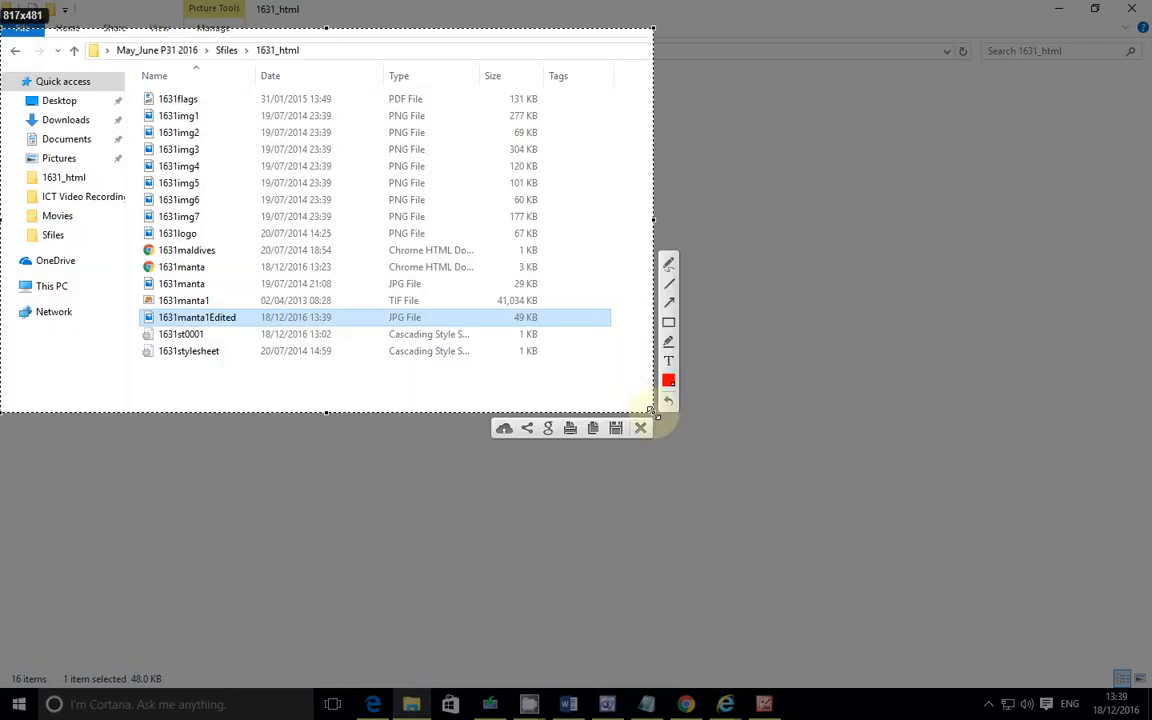
left_click(670, 303)
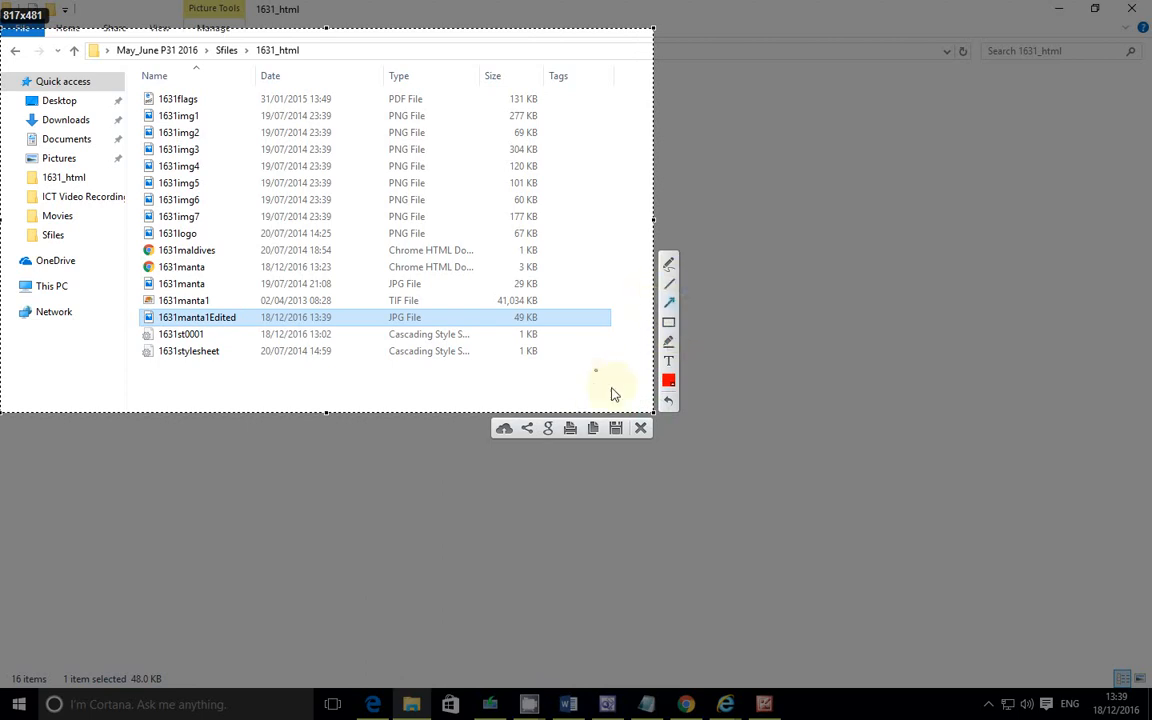
left_click_drag(621, 386, 547, 333)
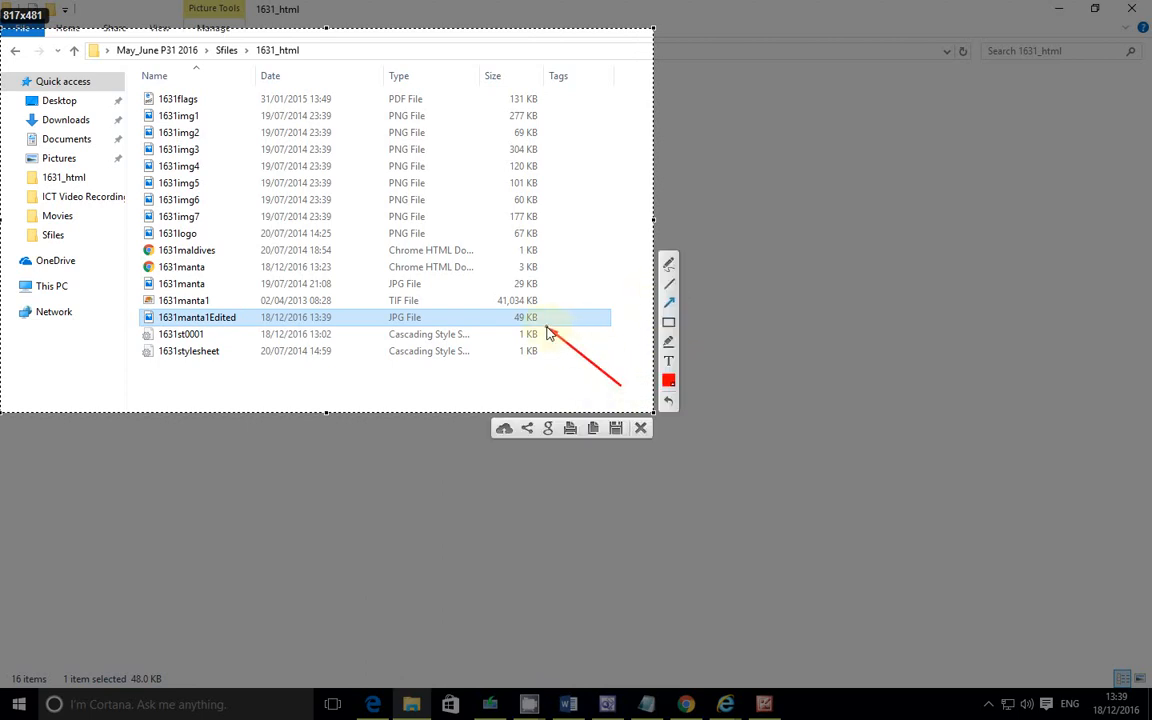
left_click(592, 429)
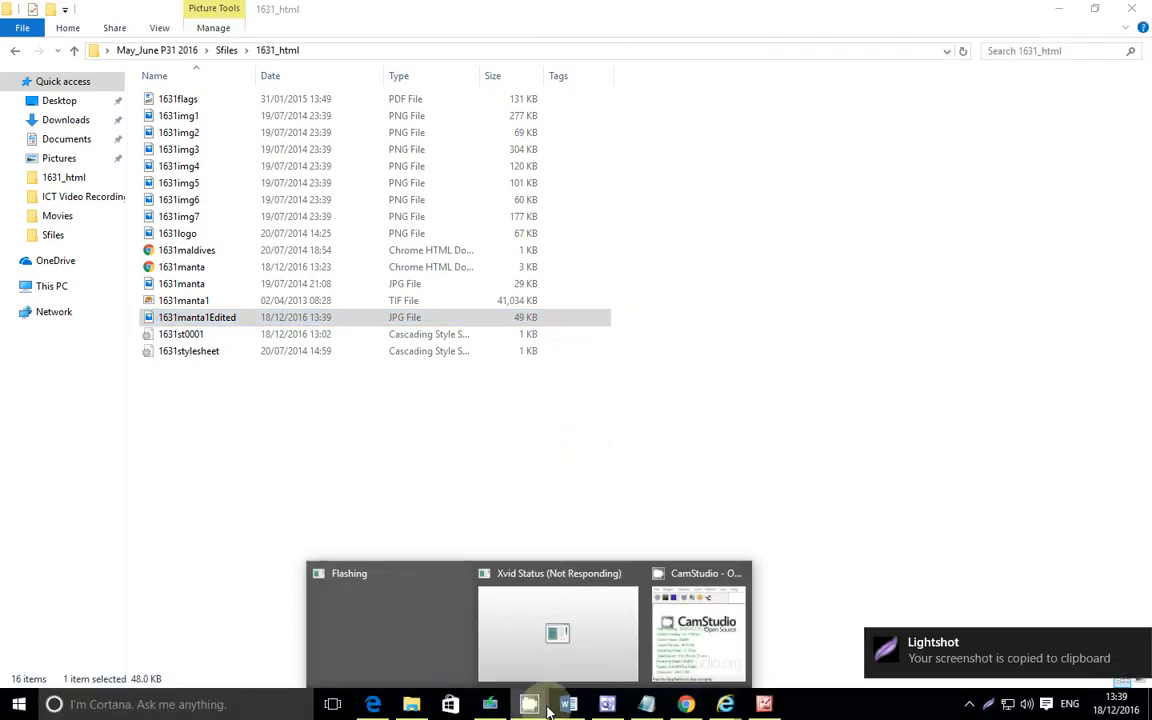
Step: Paste the folder screenshot under the Question 11 evidence, on a new line above Question 13
left_click(568, 704)
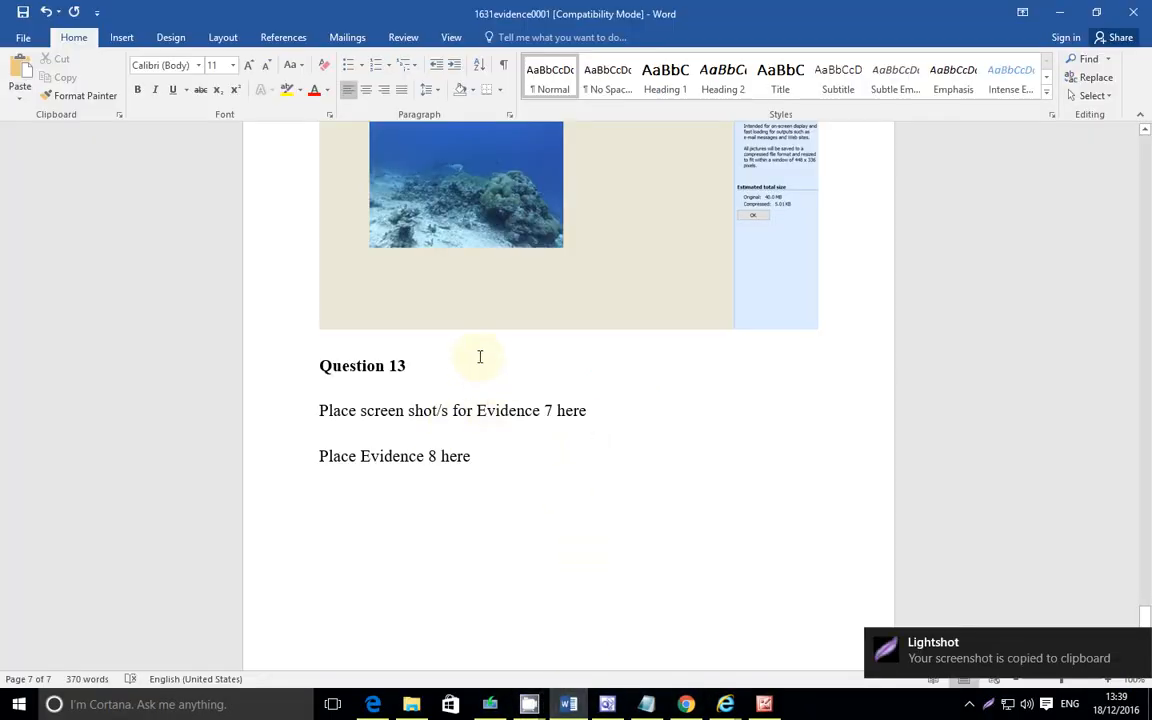
left_click(319, 366)
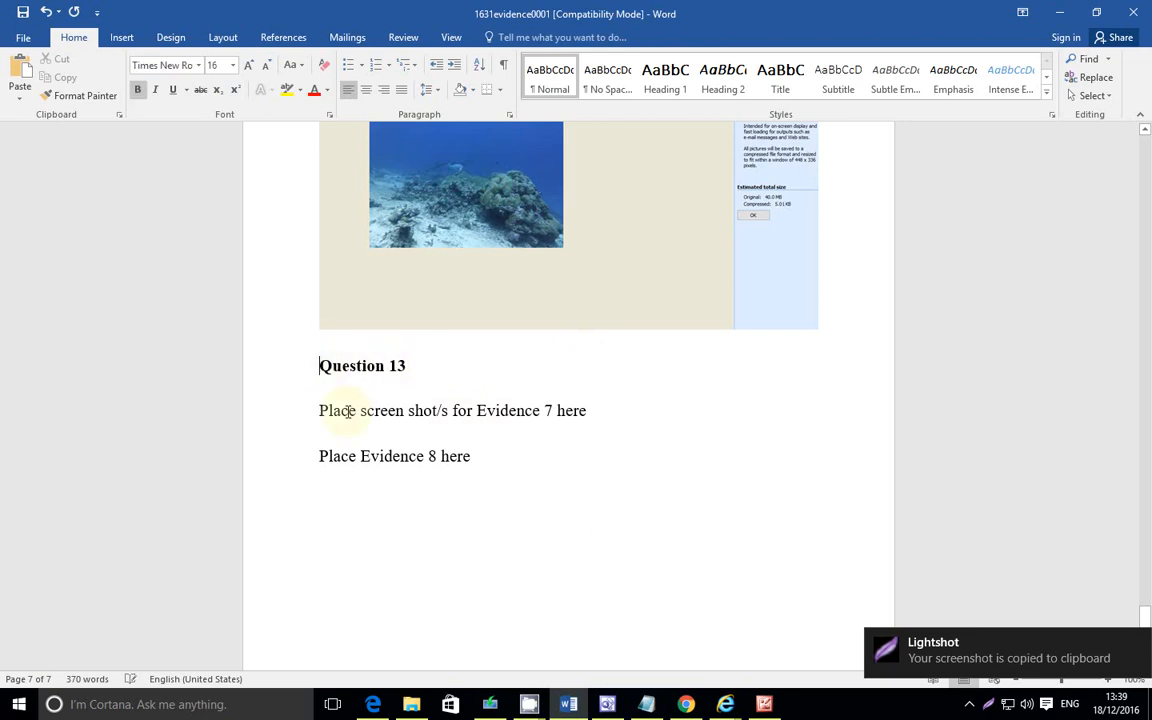
key("Return")
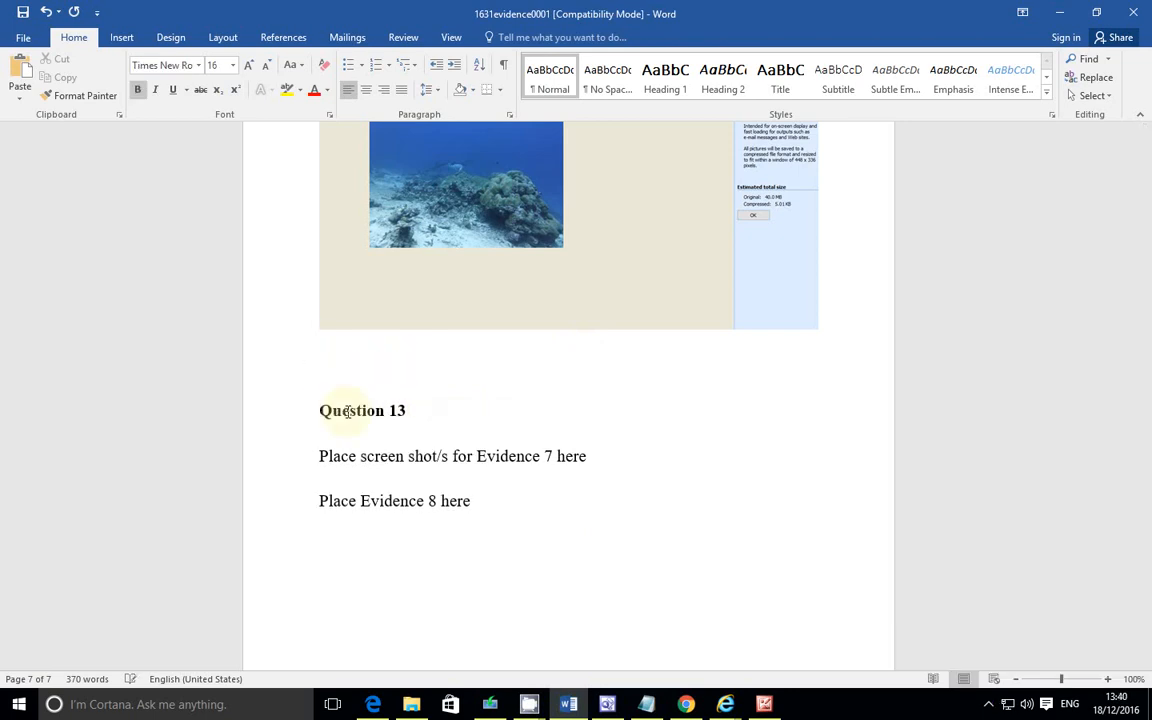
key("ctrl+v")
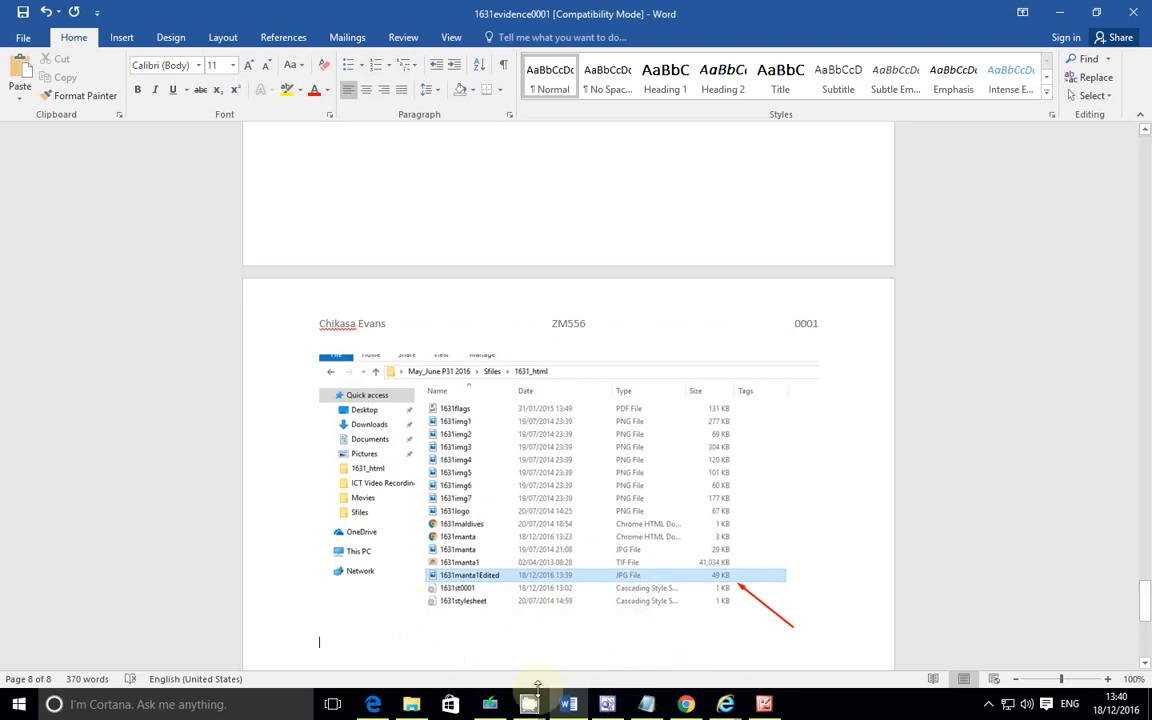
Step: Read the question 11 instruction about placing the edited image in 1631maldives.htm in the exam paper
left_click(376, 705)
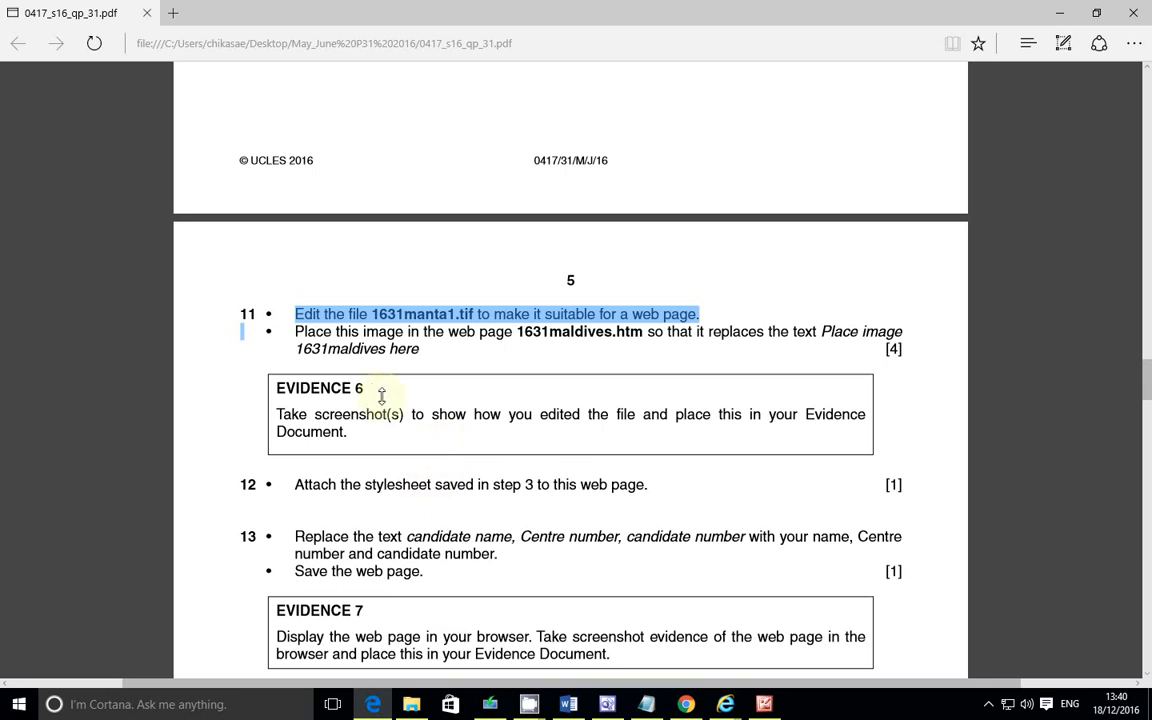
left_click(300, 330)
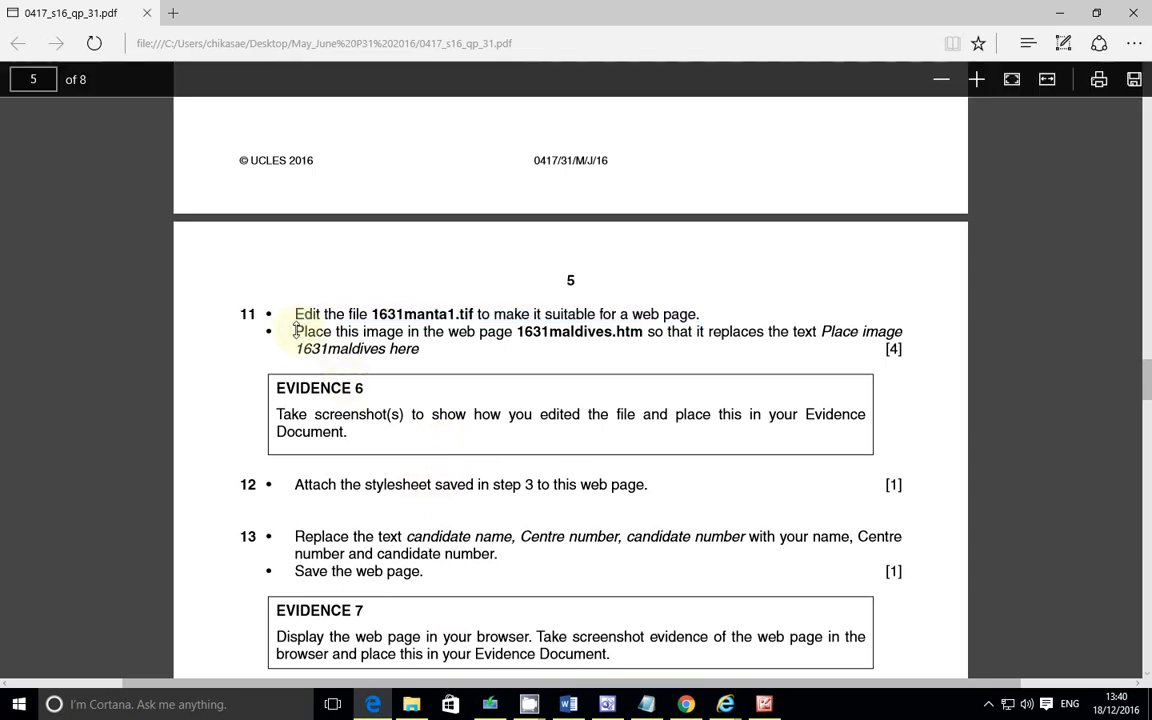
left_click_drag(297, 331, 402, 343)
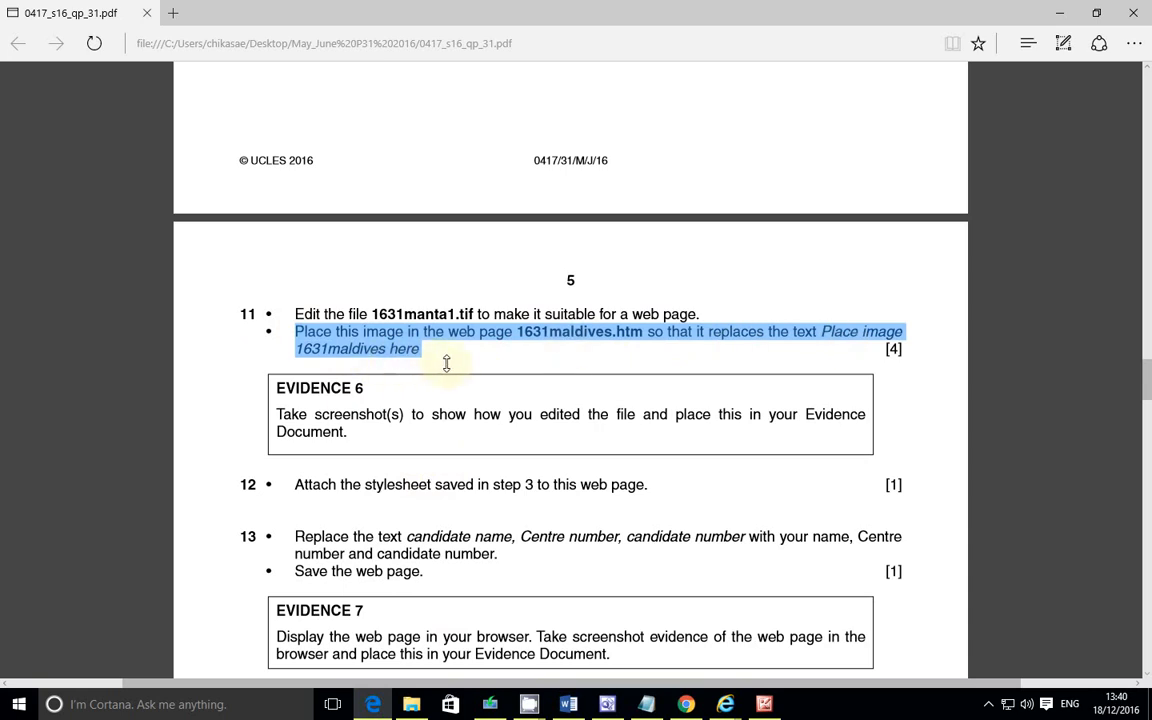
left_click(448, 330)
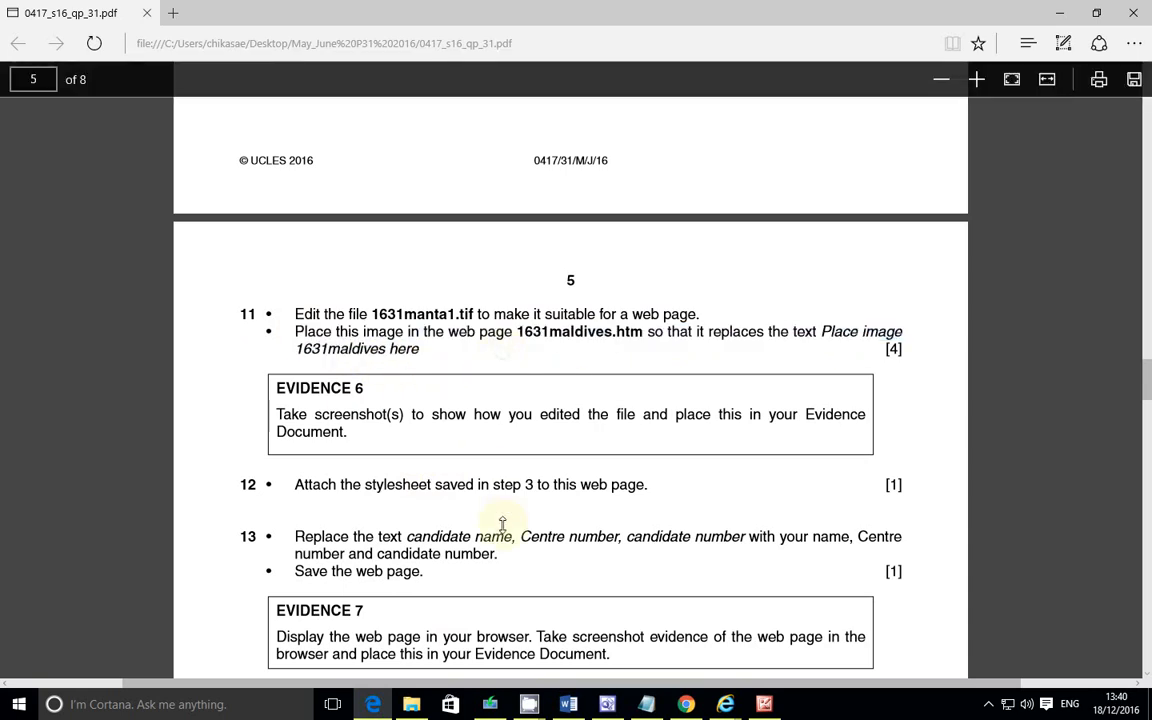
Step: Open the web page 1631maldives.htm from the 1631_html folder
left_click(612, 704)
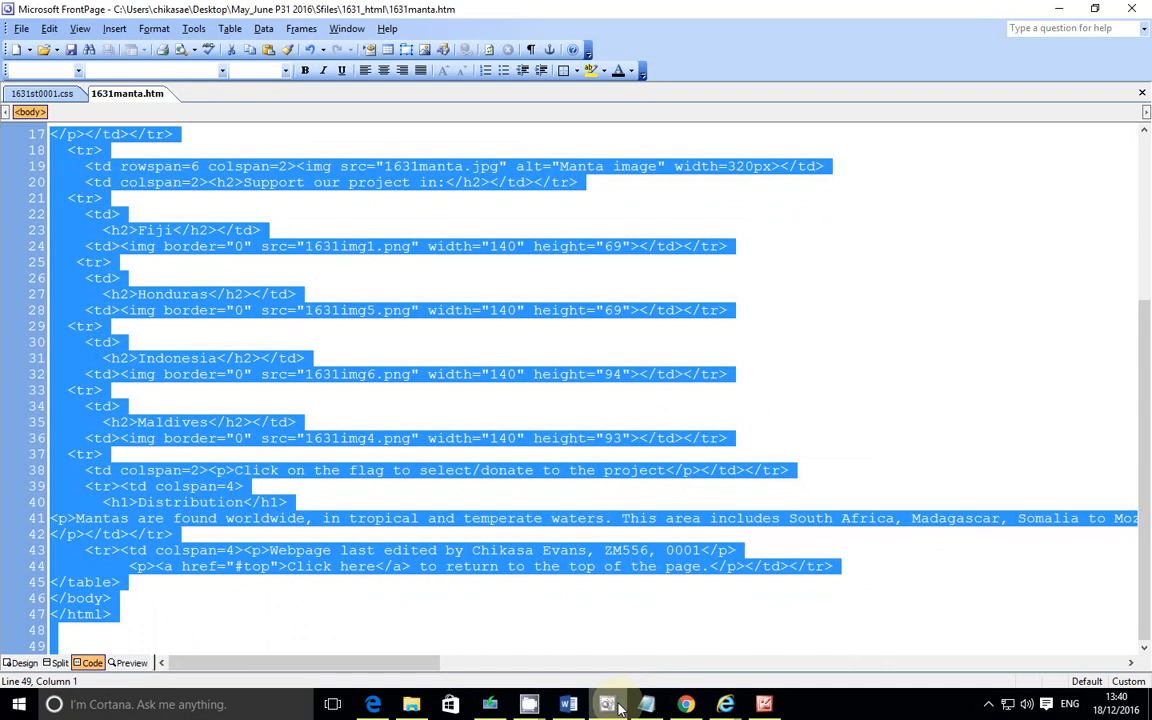
left_click(21, 28)
left_click(54, 64)
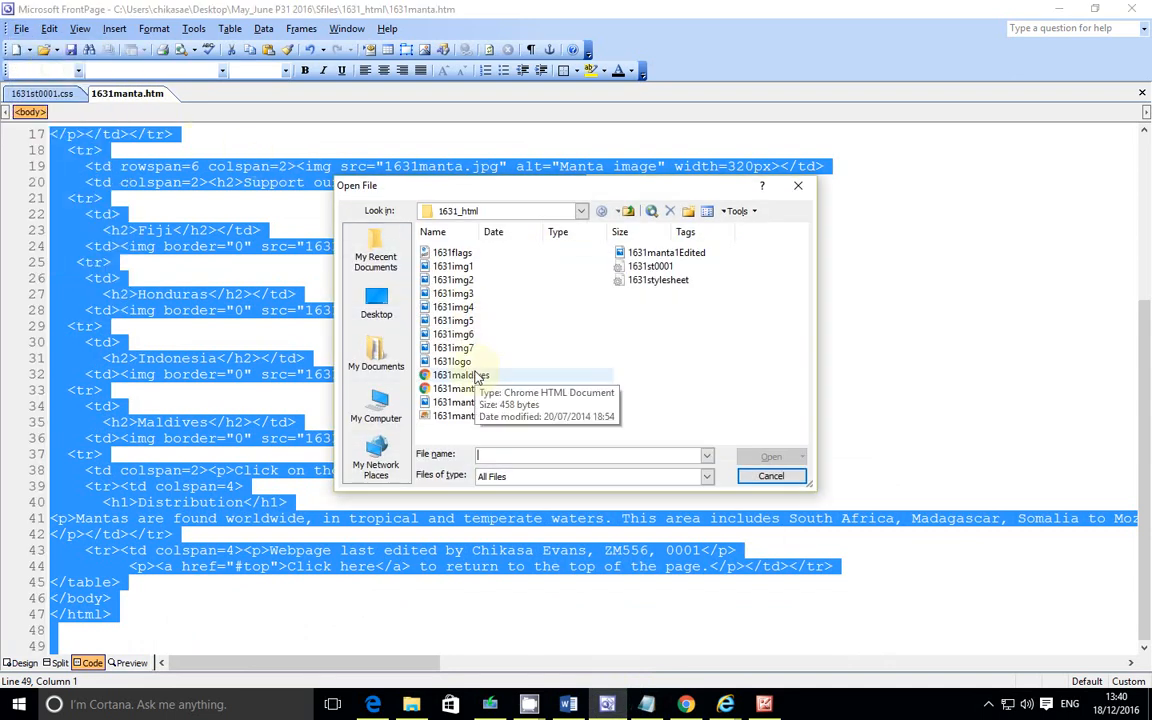
left_click(478, 376)
left_click(745, 456)
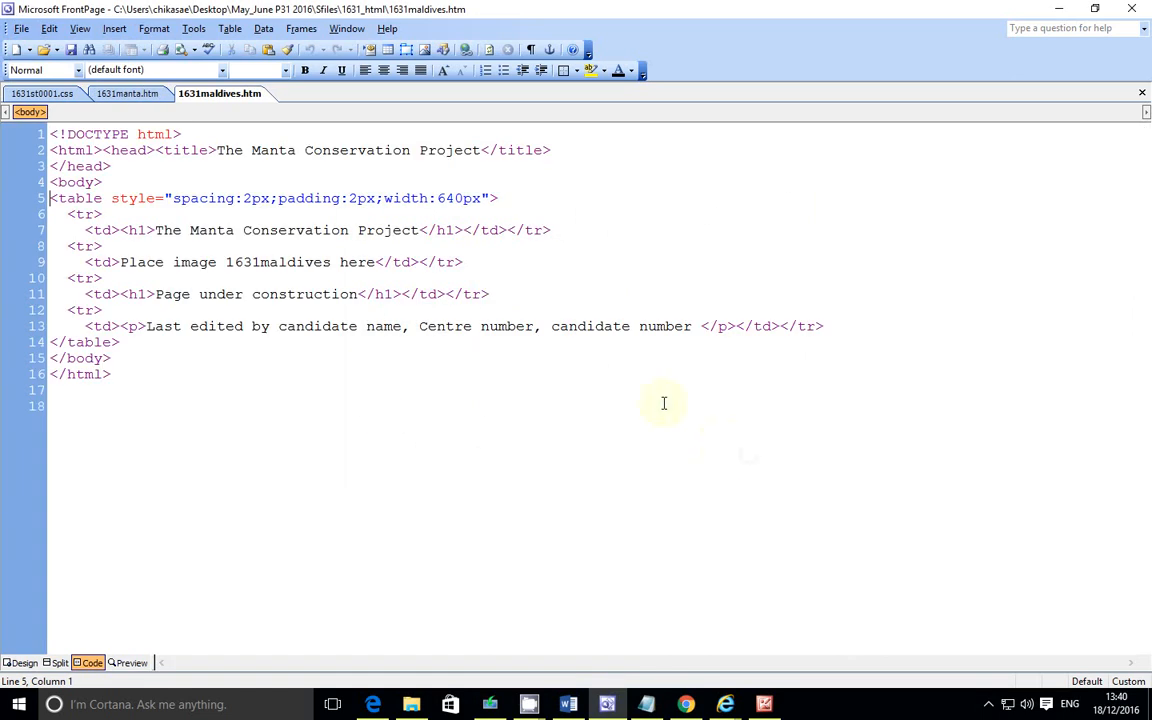
Step: Delete the placeholder text Place image 1631maldives here in the page's design view
left_click(20, 662)
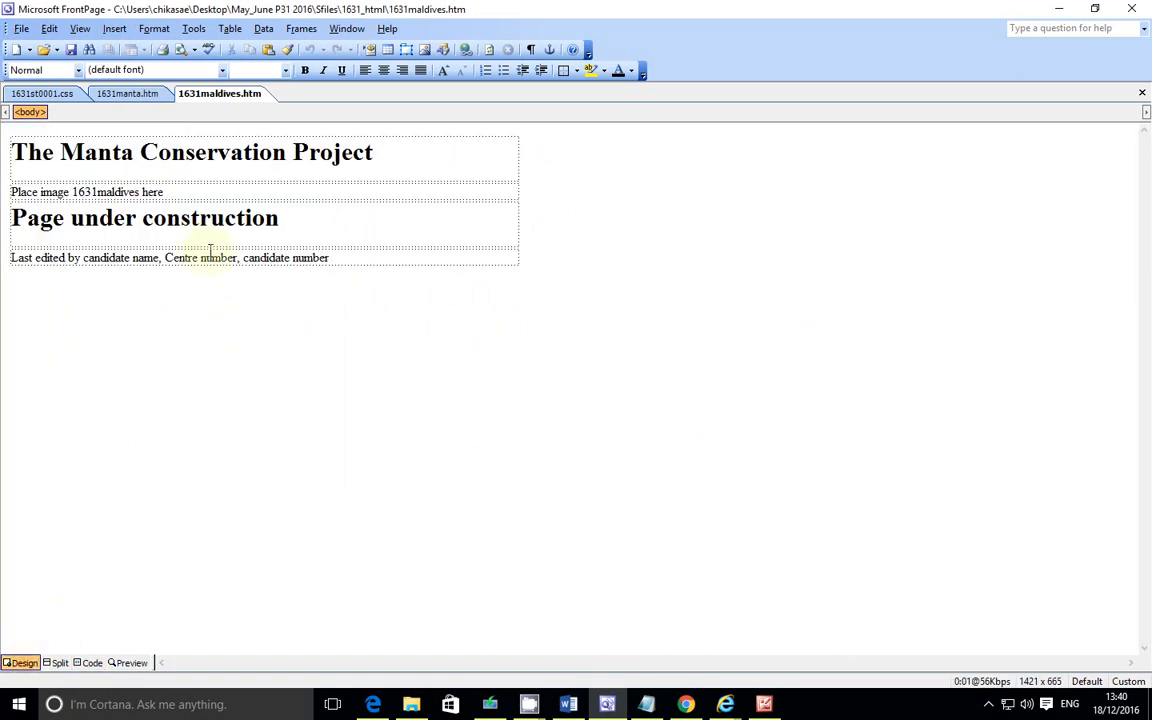
left_click_drag(164, 192, 15, 197)
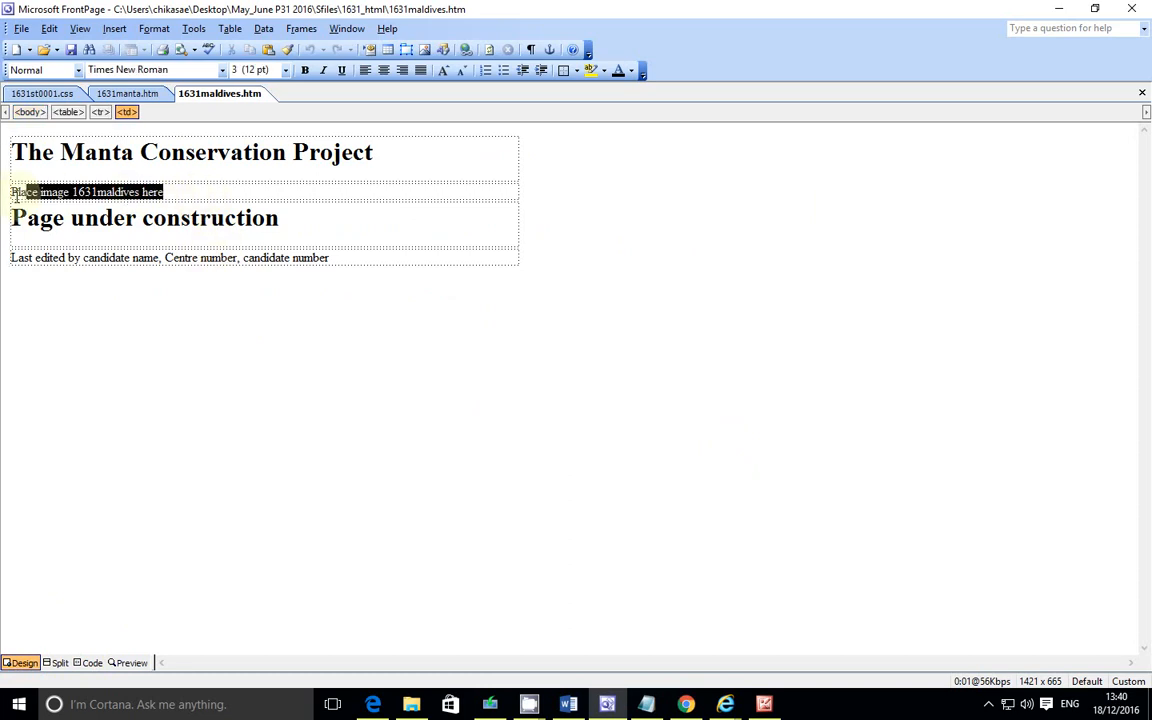
key("Delete")
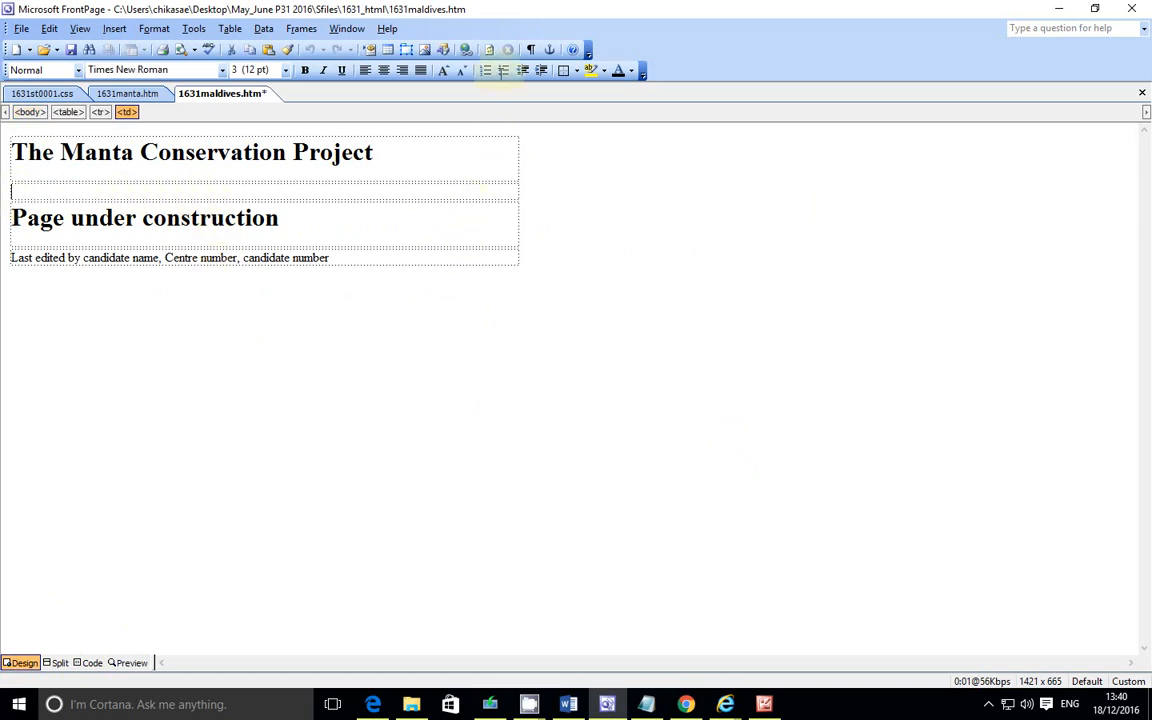
Step: Insert the picture 1631manta1Edited from the 1631_html folder where the placeholder text was
left_click(424, 50)
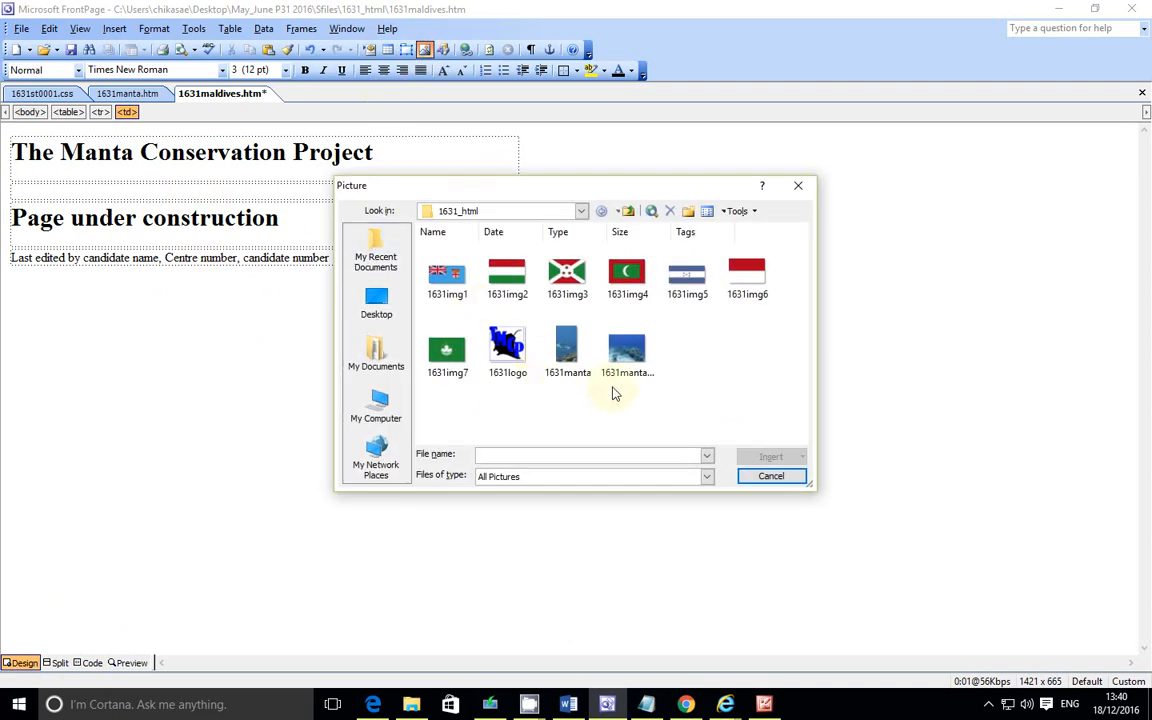
left_click(706, 457)
left_click(709, 461)
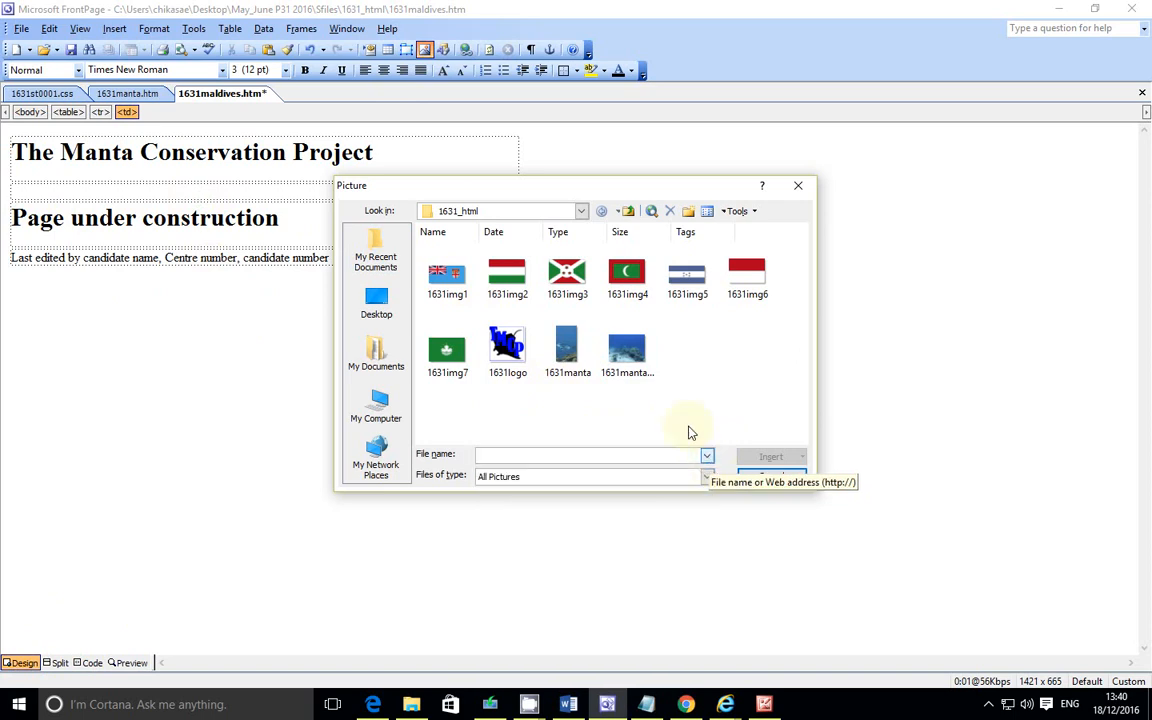
left_click(630, 352)
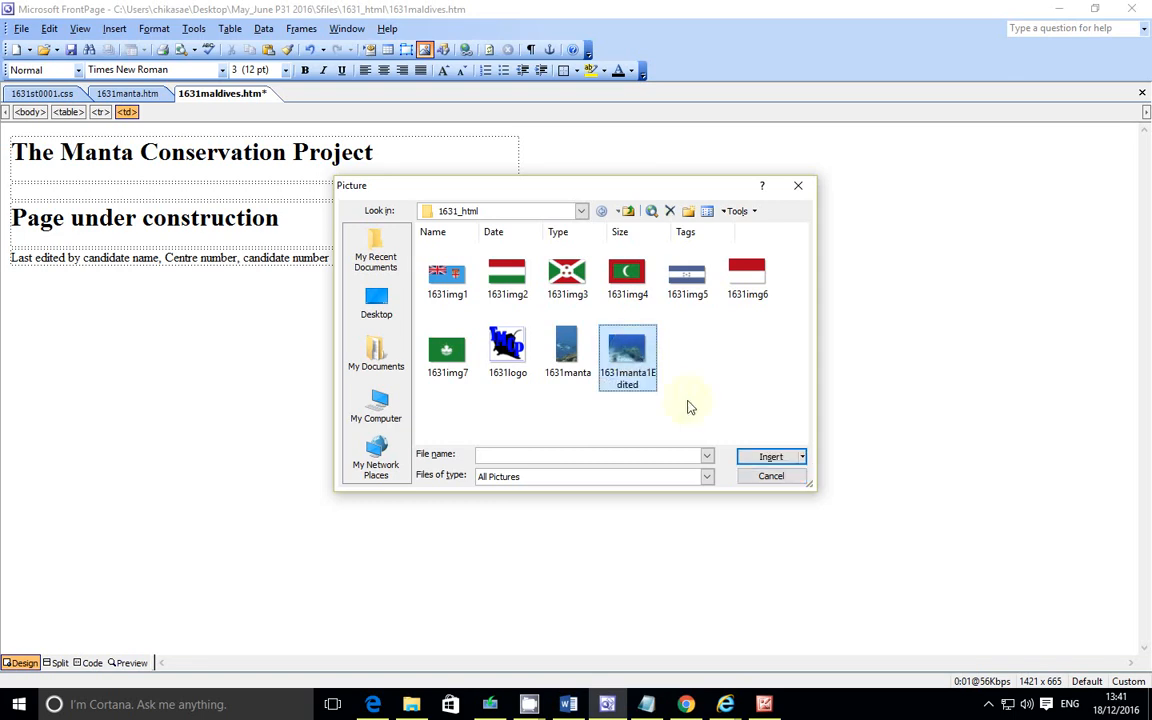
left_click(750, 456)
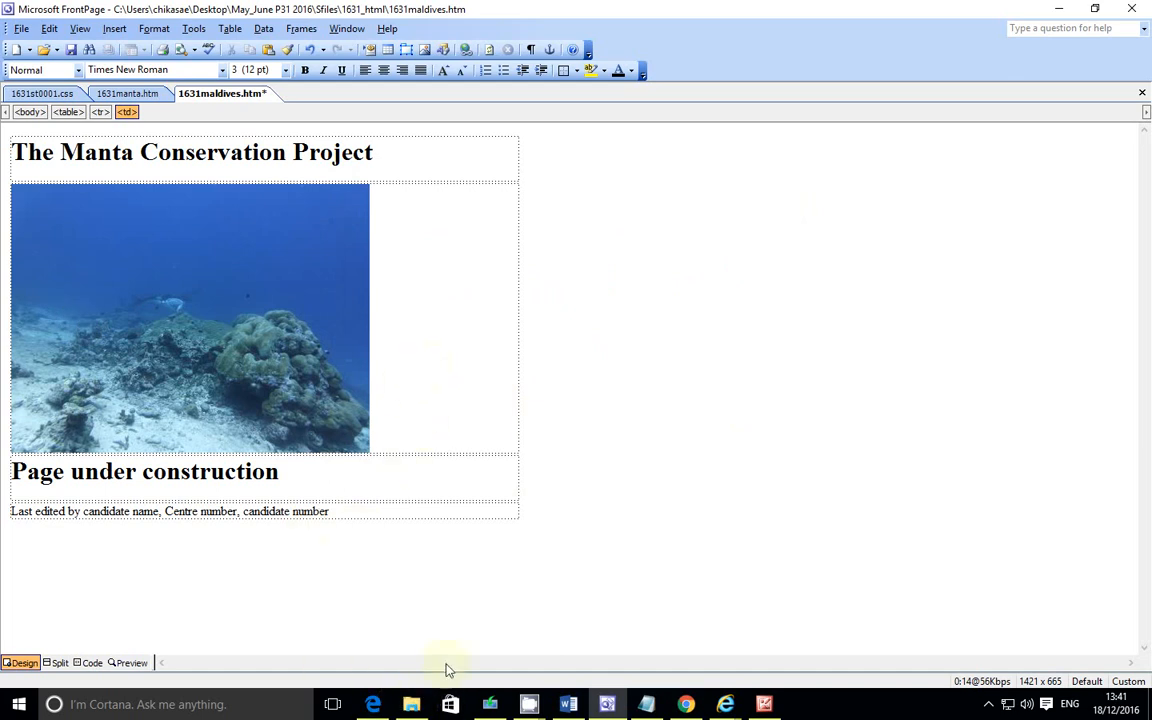
Step: Attach the stylesheet 1631st0001 to the page as a linked style sheet
left_click(373, 704)
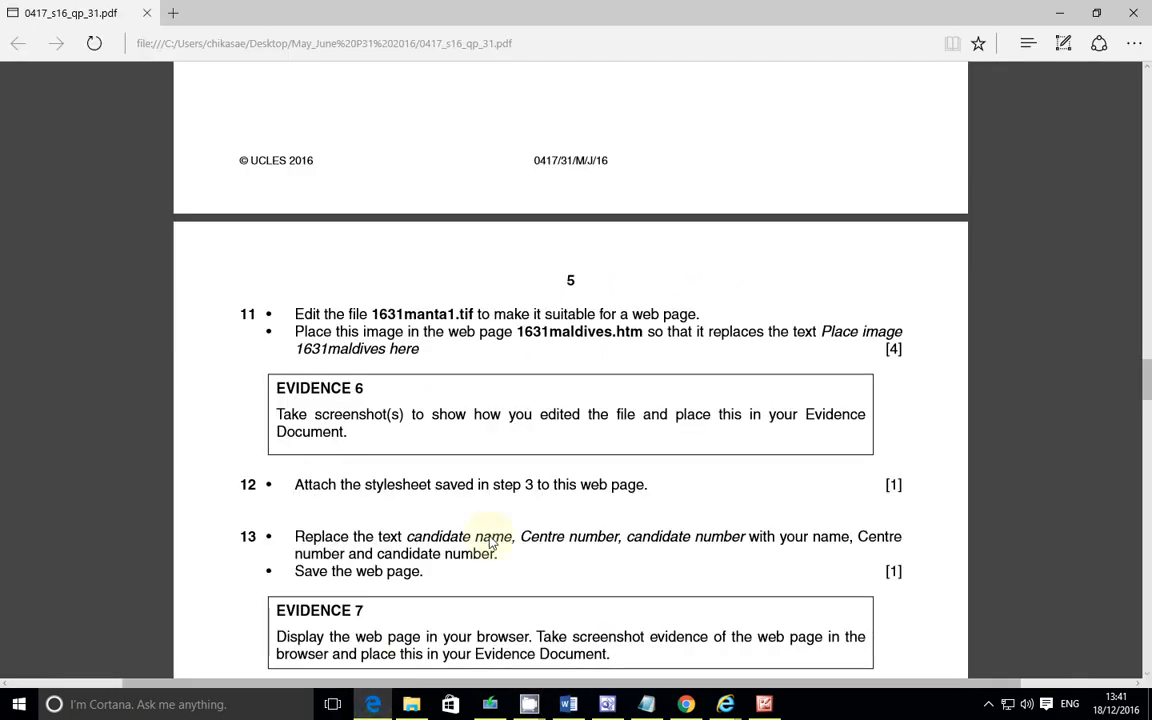
scroll(447, 375, "down", 1)
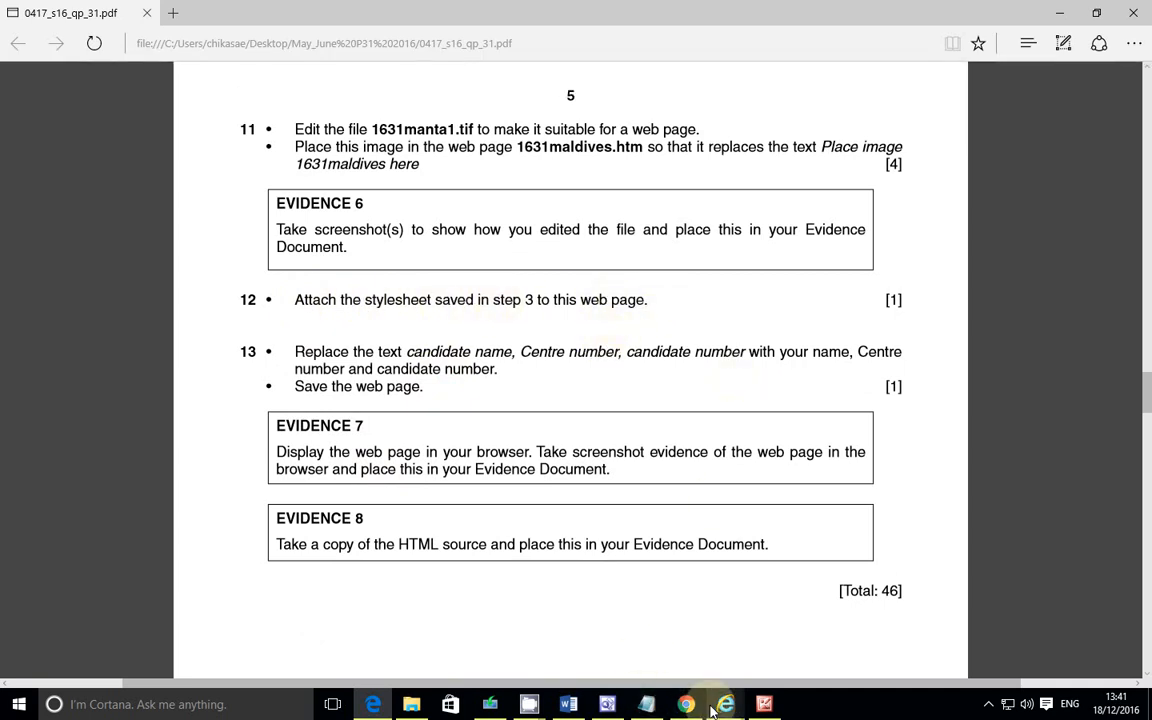
left_click(607, 704)
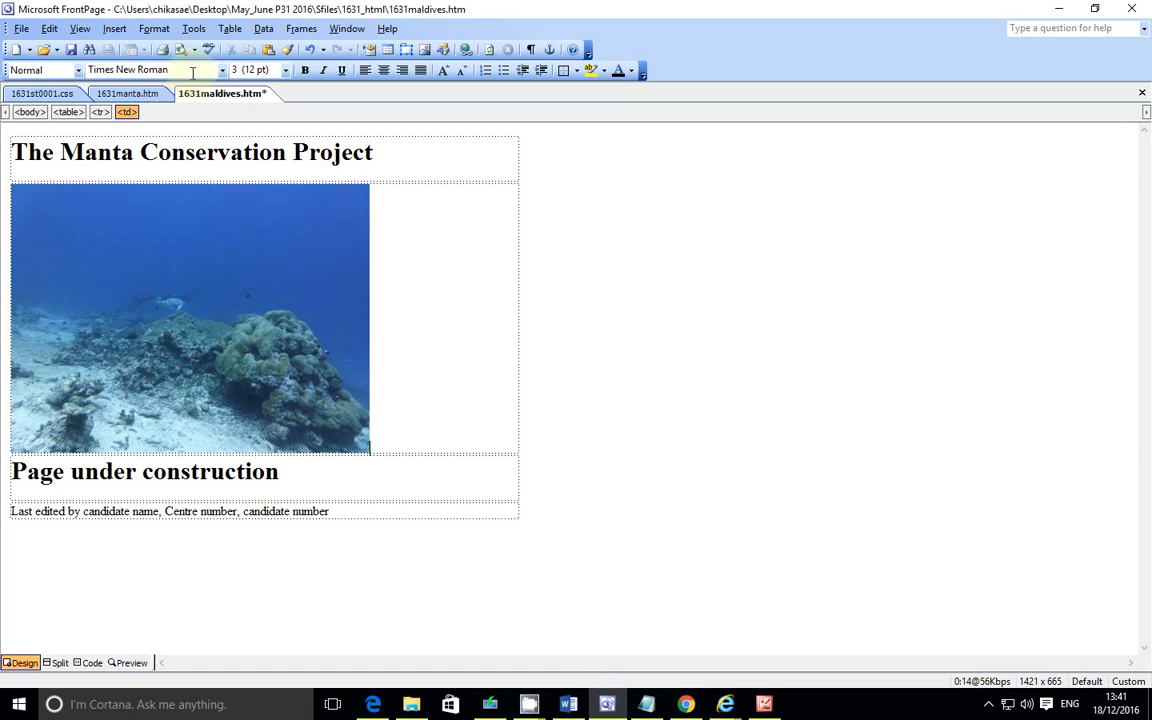
left_click(154, 28)
left_click(206, 175)
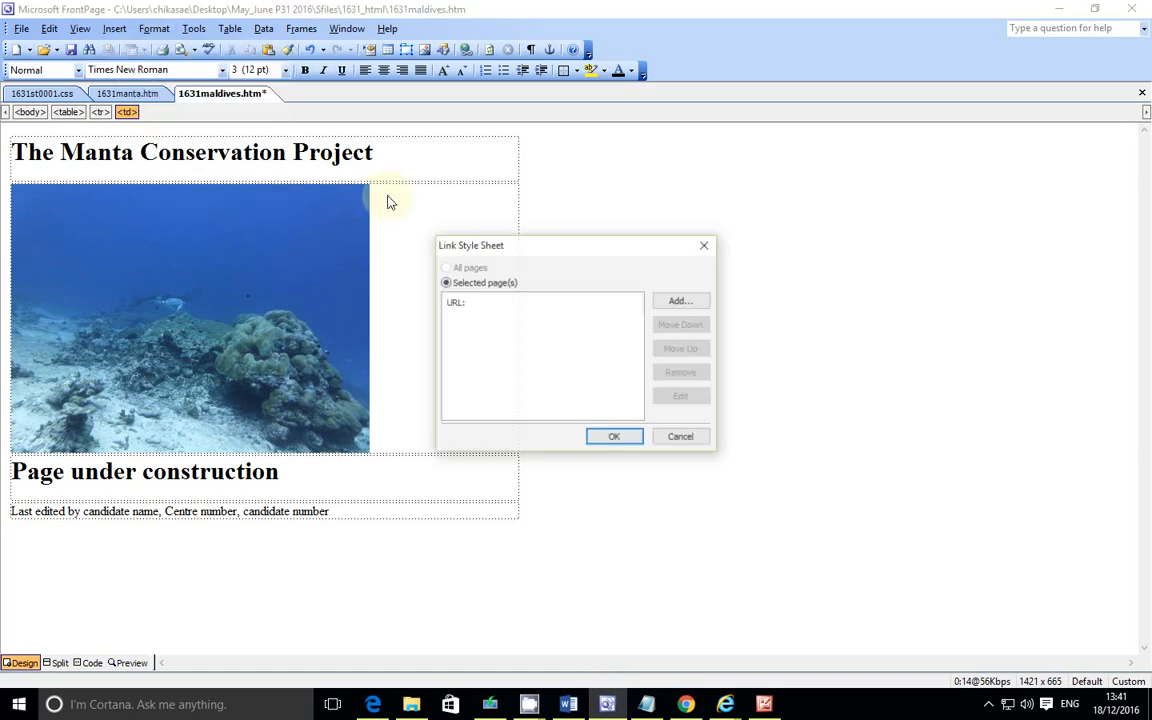
left_click(689, 302)
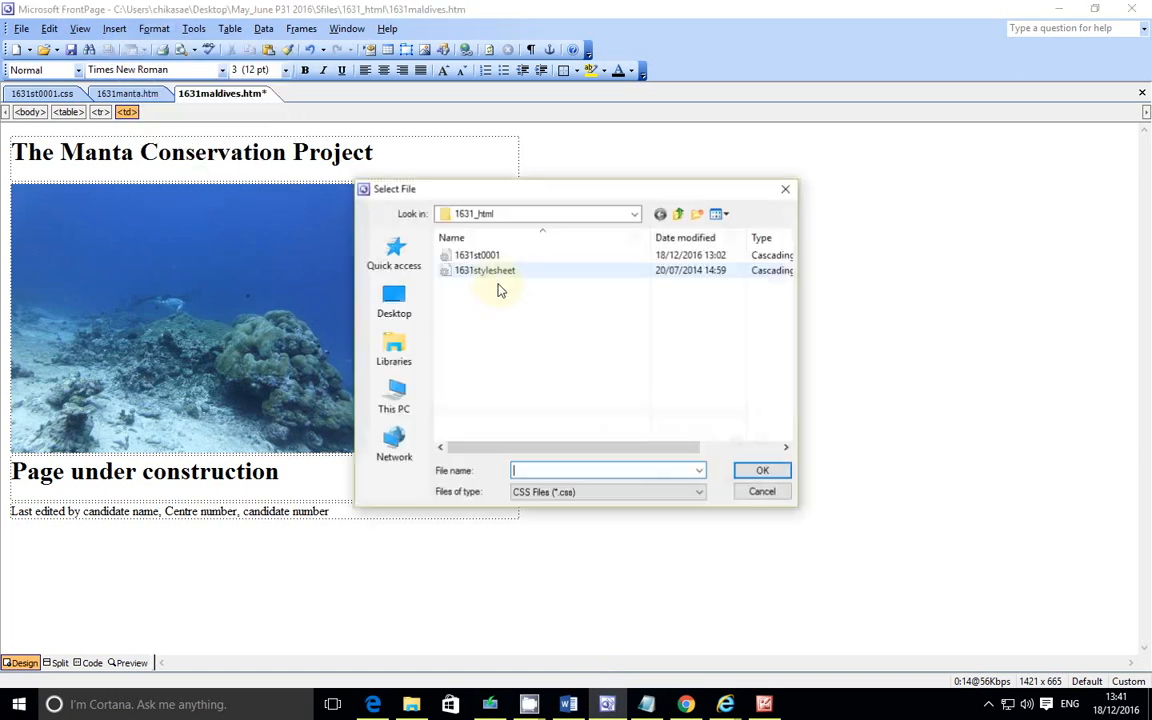
left_click(492, 257)
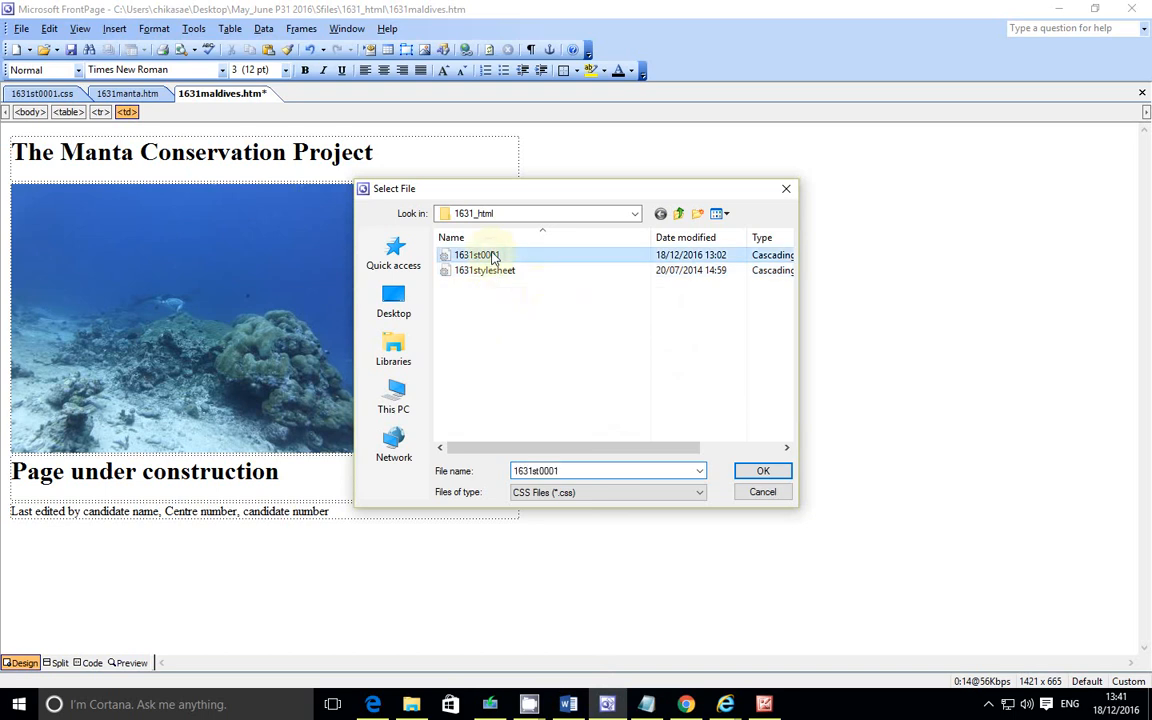
left_click(762, 471)
left_click(612, 438)
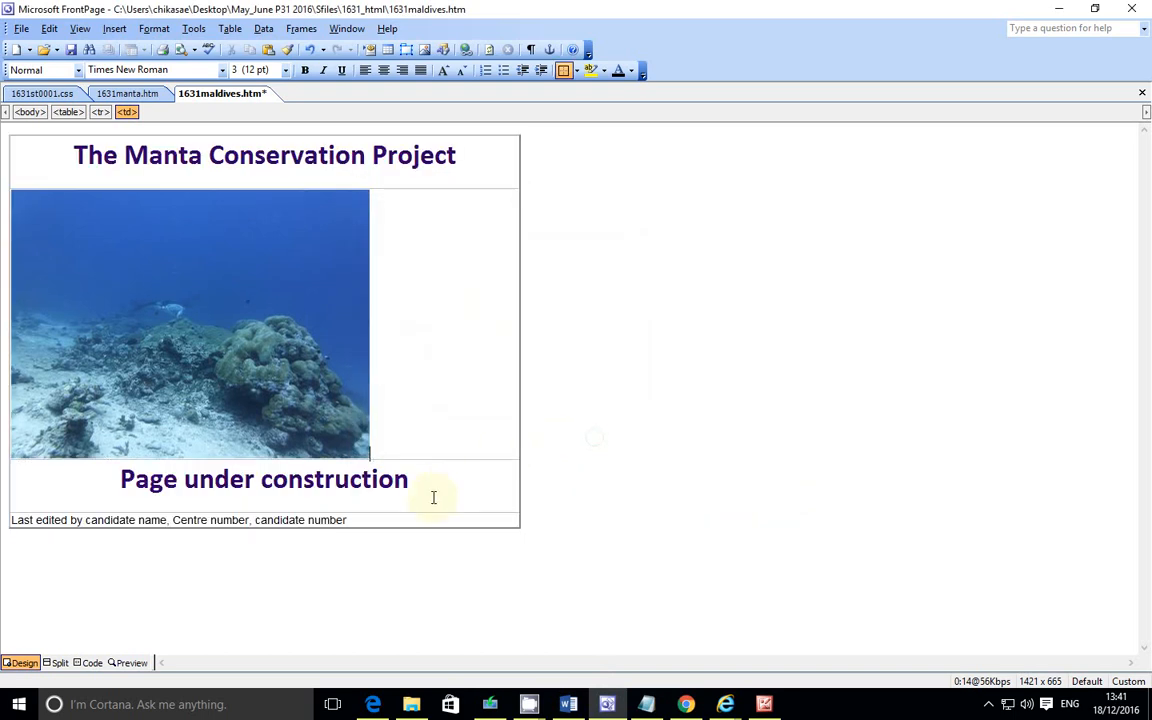
Step: Replace the words candidate name in the last-edited line with the candidate's full name
left_click(375, 703)
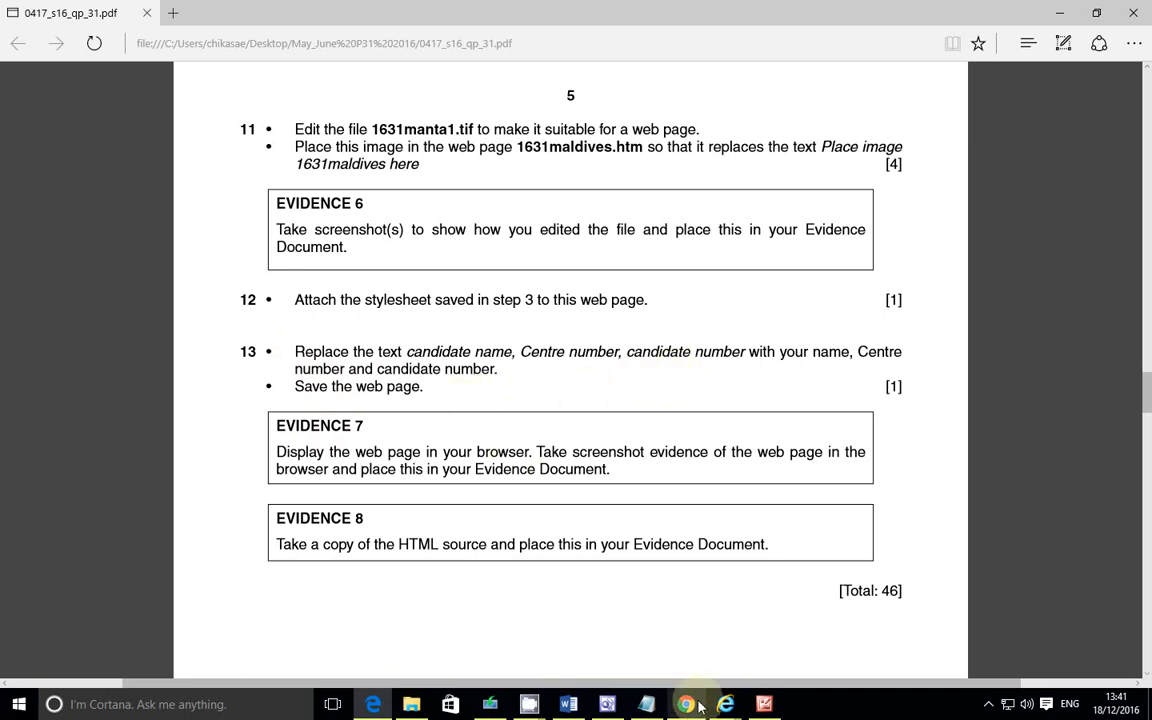
left_click(607, 704)
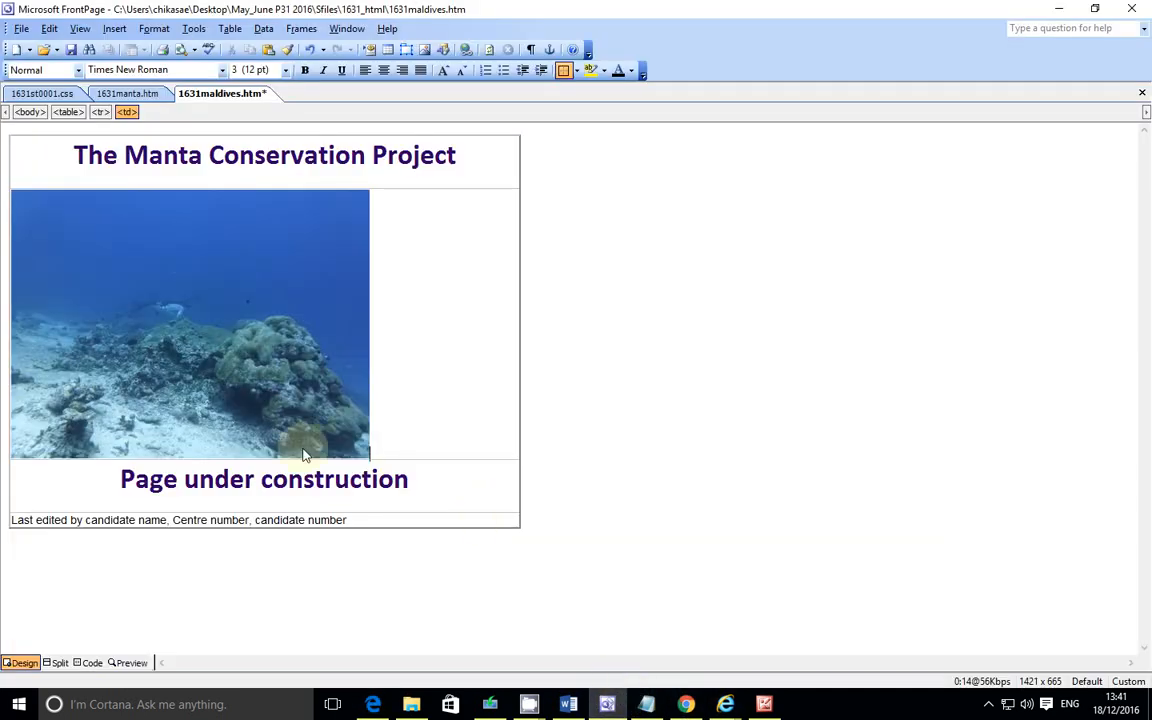
double_click(150, 520)
key("BackSpace")
key("BackSpace")
key("BackSpace")
key("BackSpace")
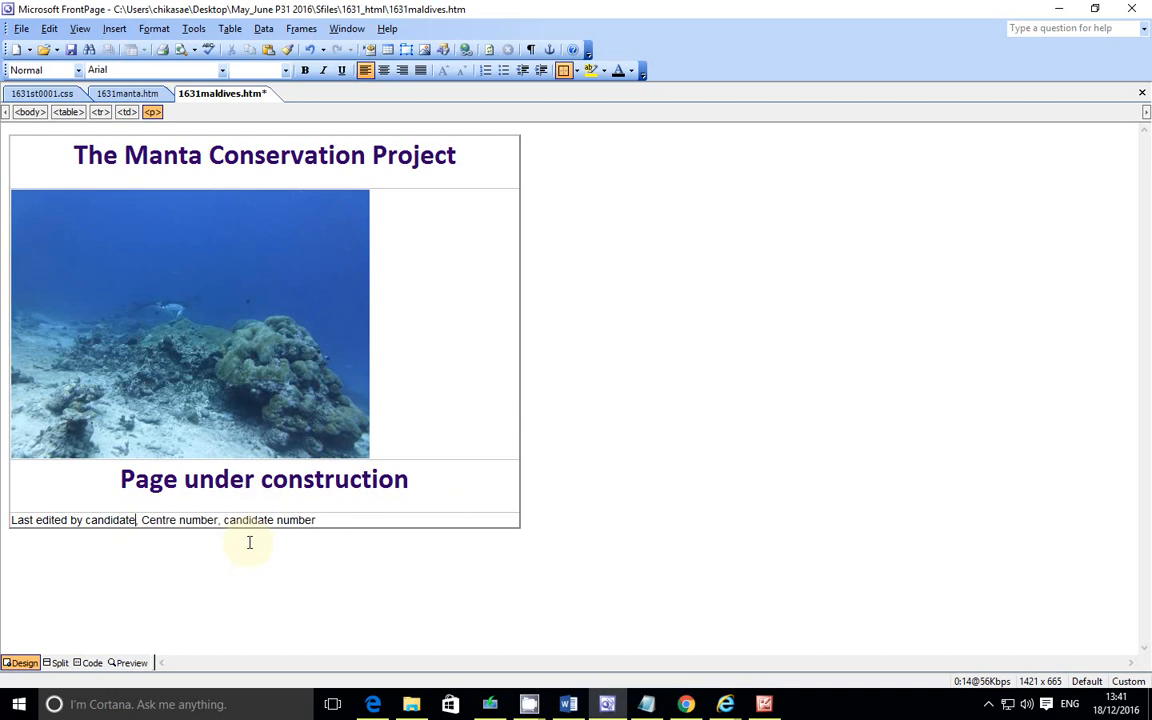
key("BackSpace")
key("BackSpace")
key("BackSpace")
key("BackSpace")
key("BackSpace")
key("BackSpace")
key("BackSpace")
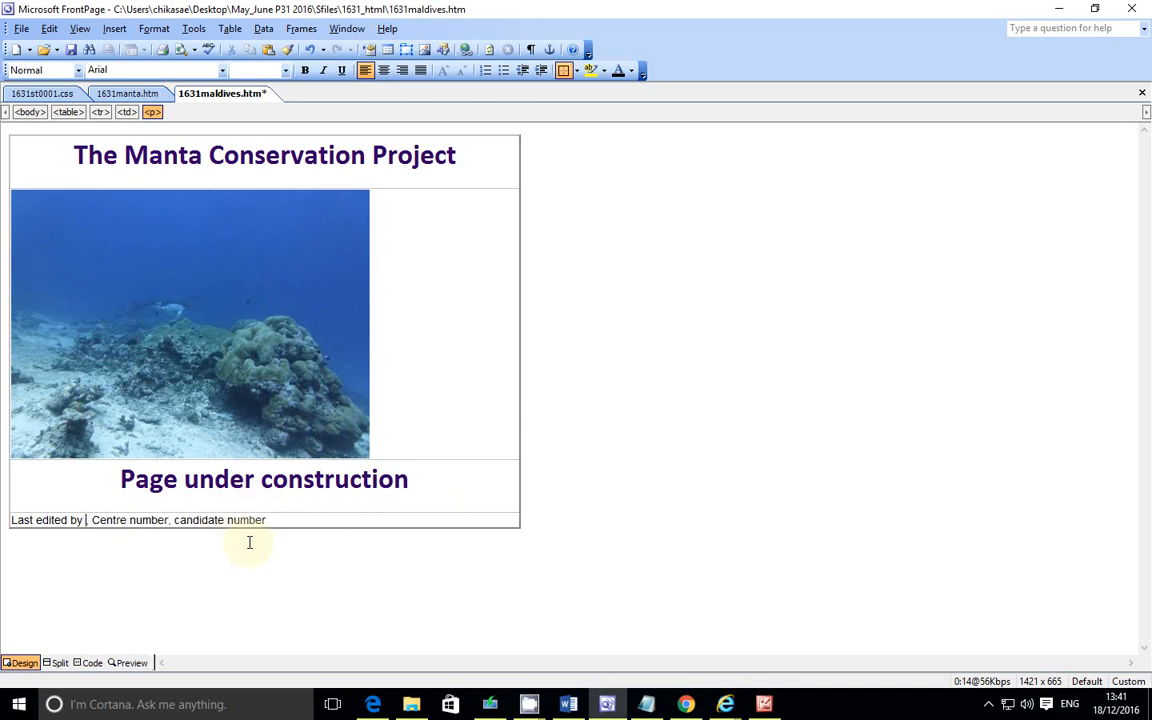
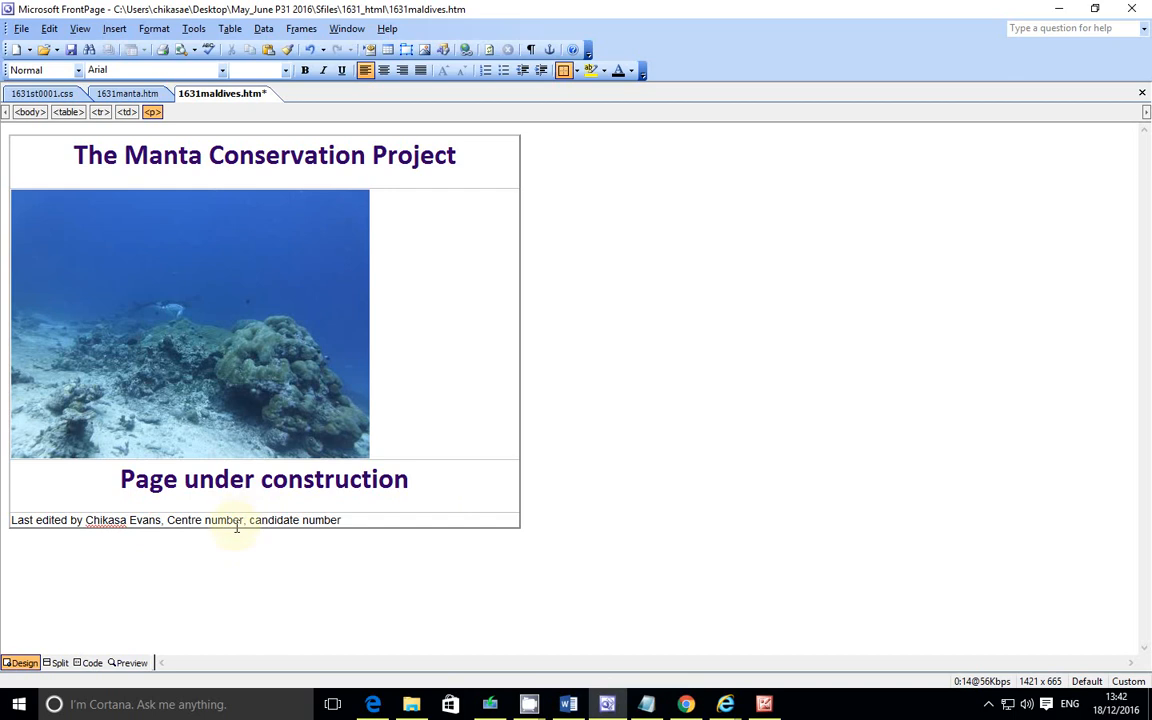
Step: Replace Centre number and candidate number in the last-edited line with the candidate's Centre and candidate numbers
double_click(224, 520)
key("BackSpace")
key("BackSpace")
key("BackSpace")
key("BackSpace")
key("BackSpace")
key("BackSpace")
key("BackSpace")
key("BackSpace")
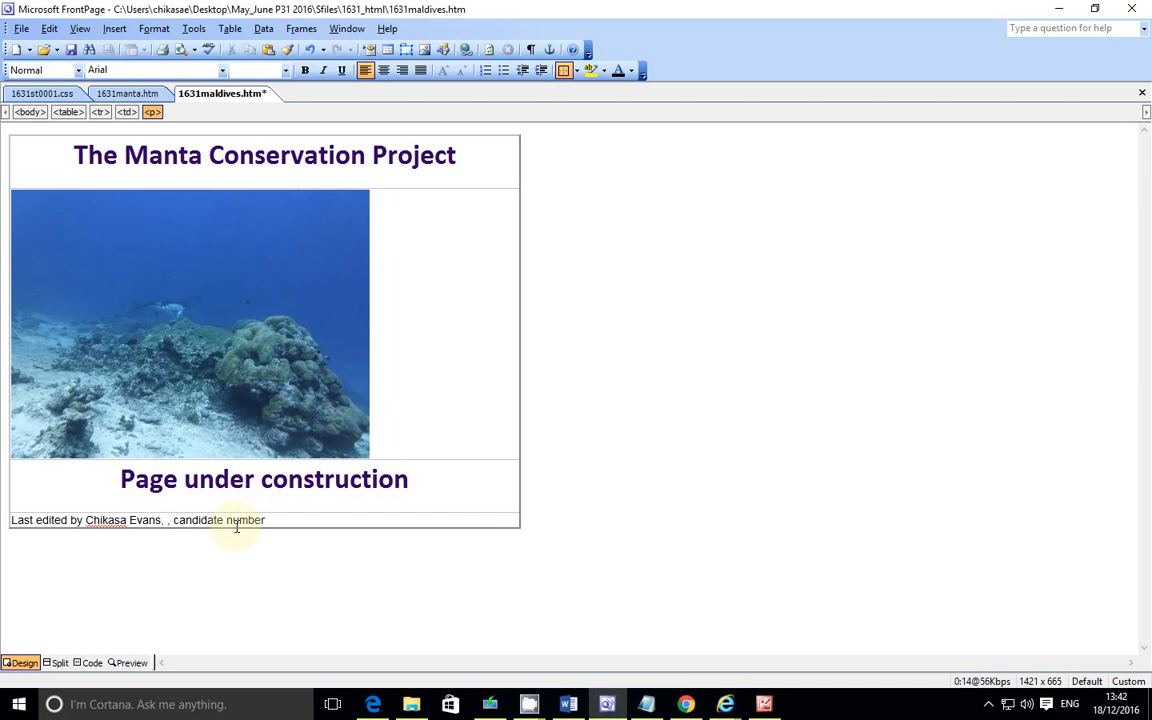
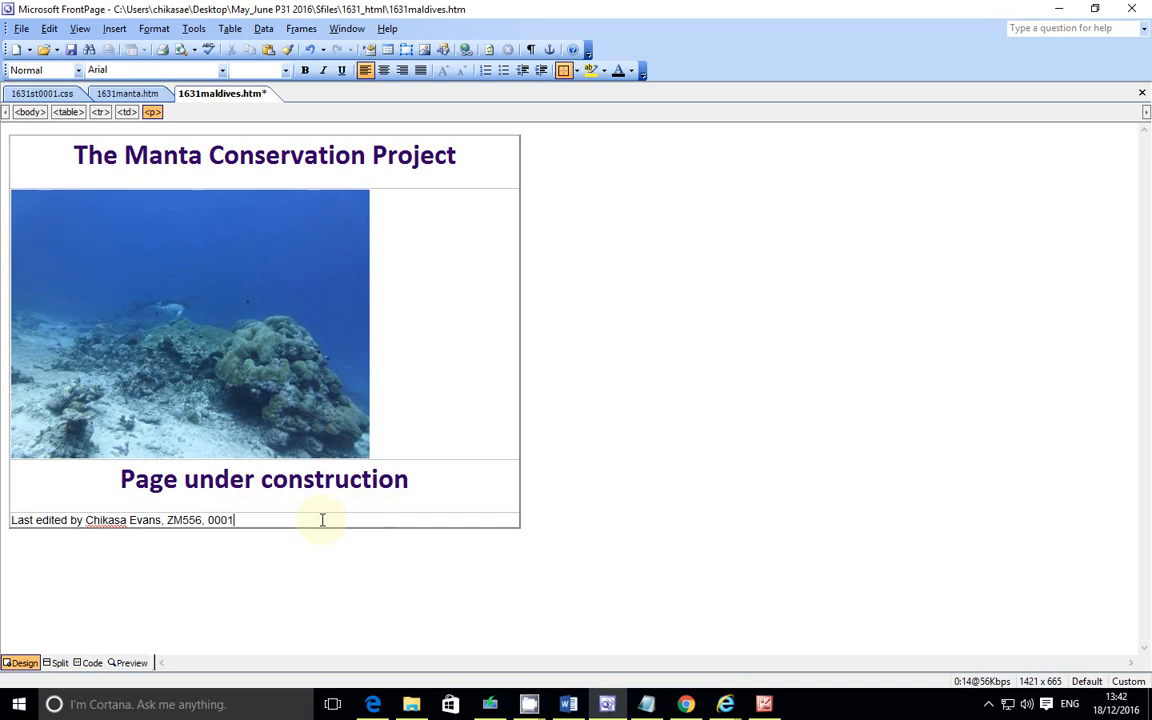
Step: Save the page and preview 1631maldives.htm in Internet Explorer, maximising the browser window
left_click(457, 429)
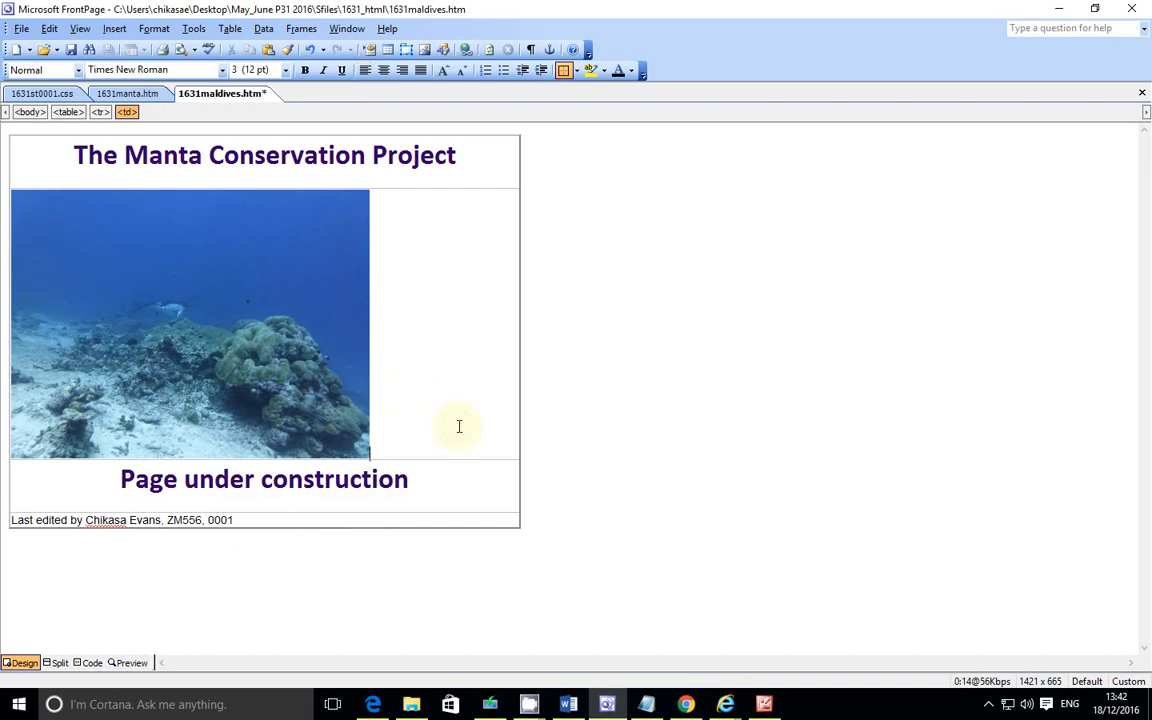
left_click(446, 490)
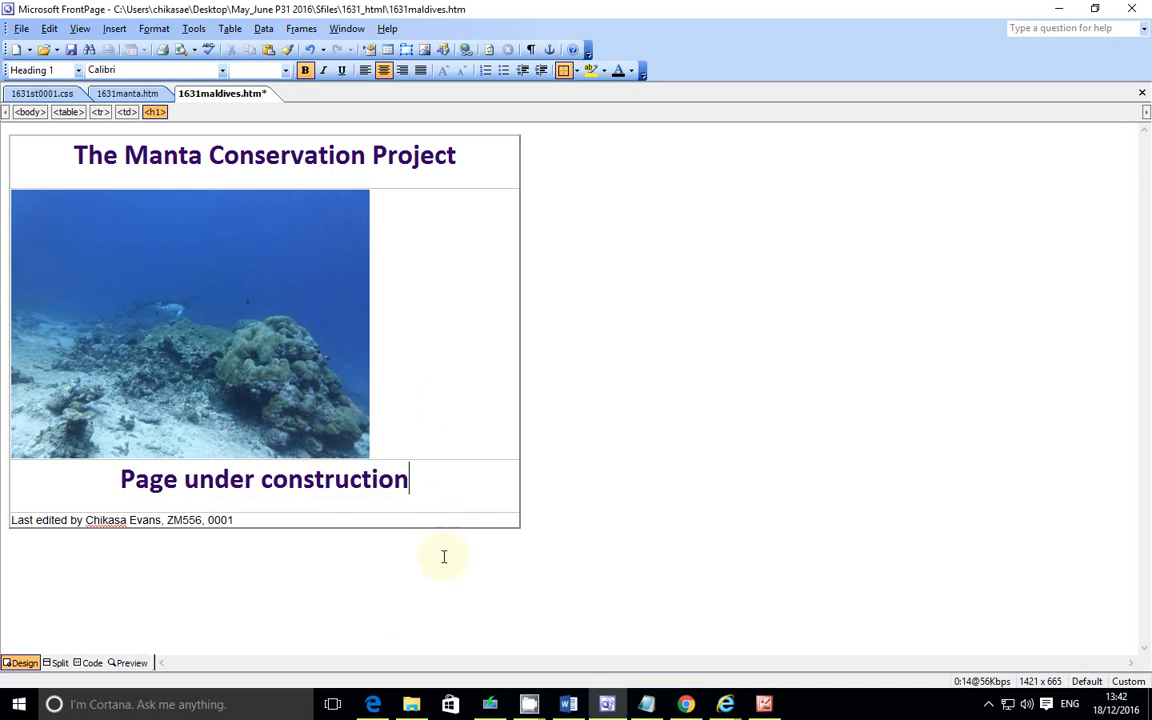
left_click(373, 704)
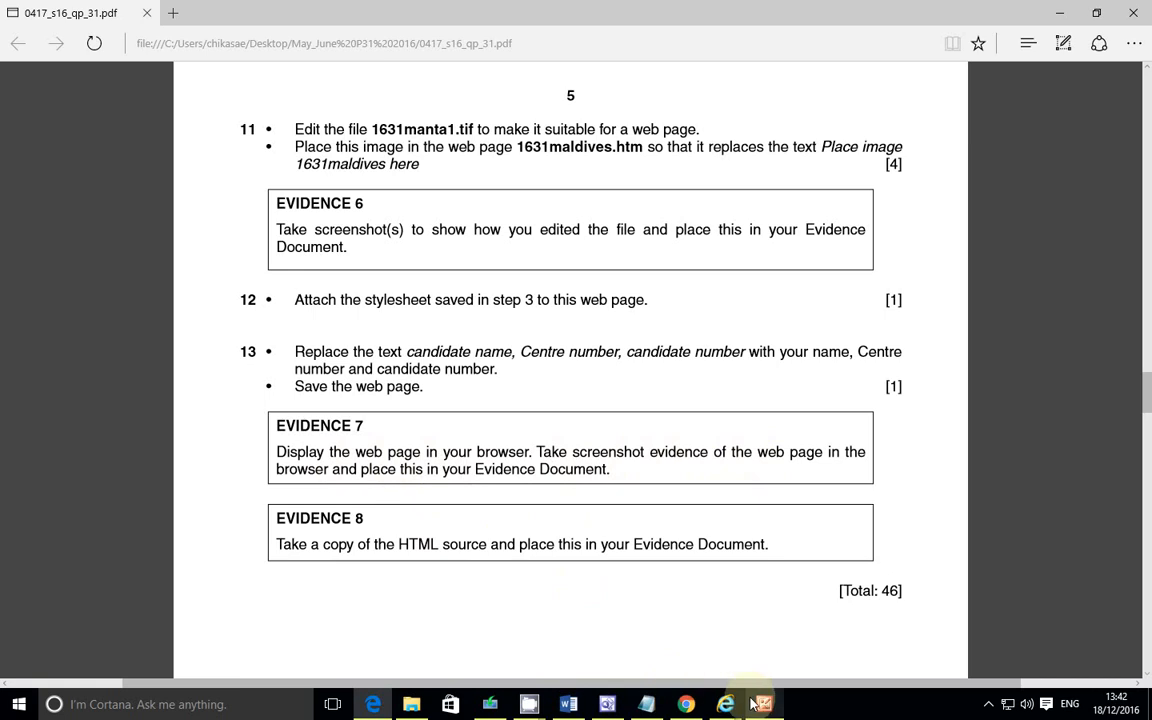
left_click(607, 704)
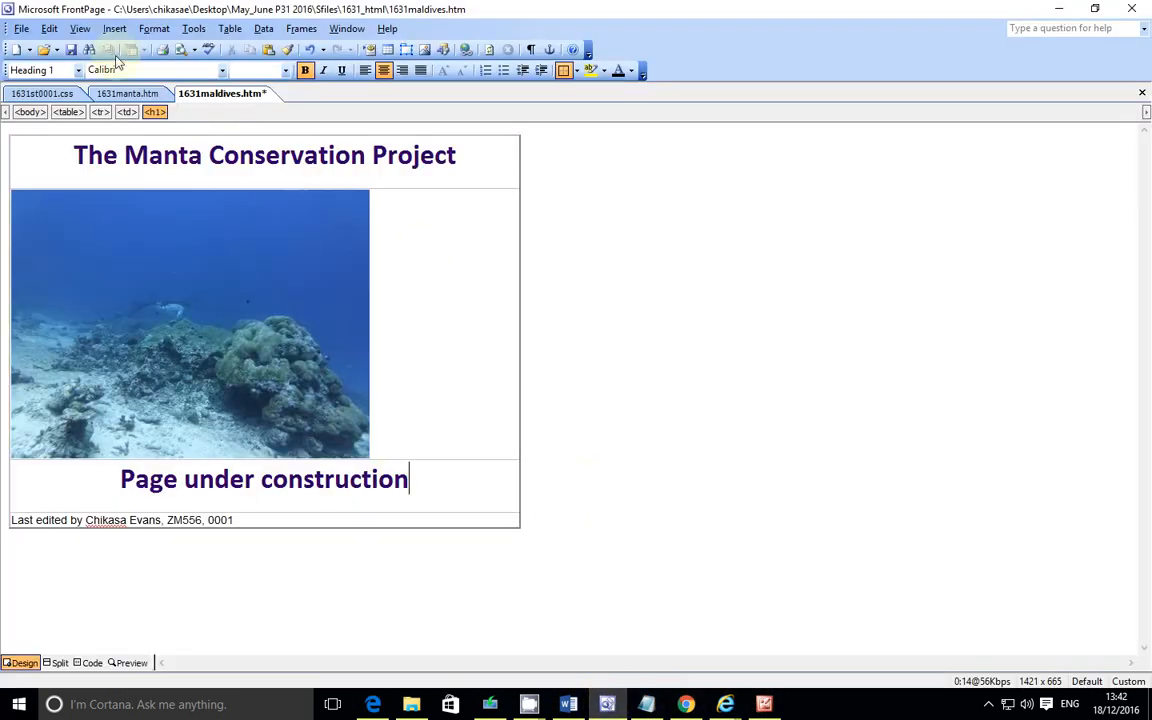
left_click(21, 28)
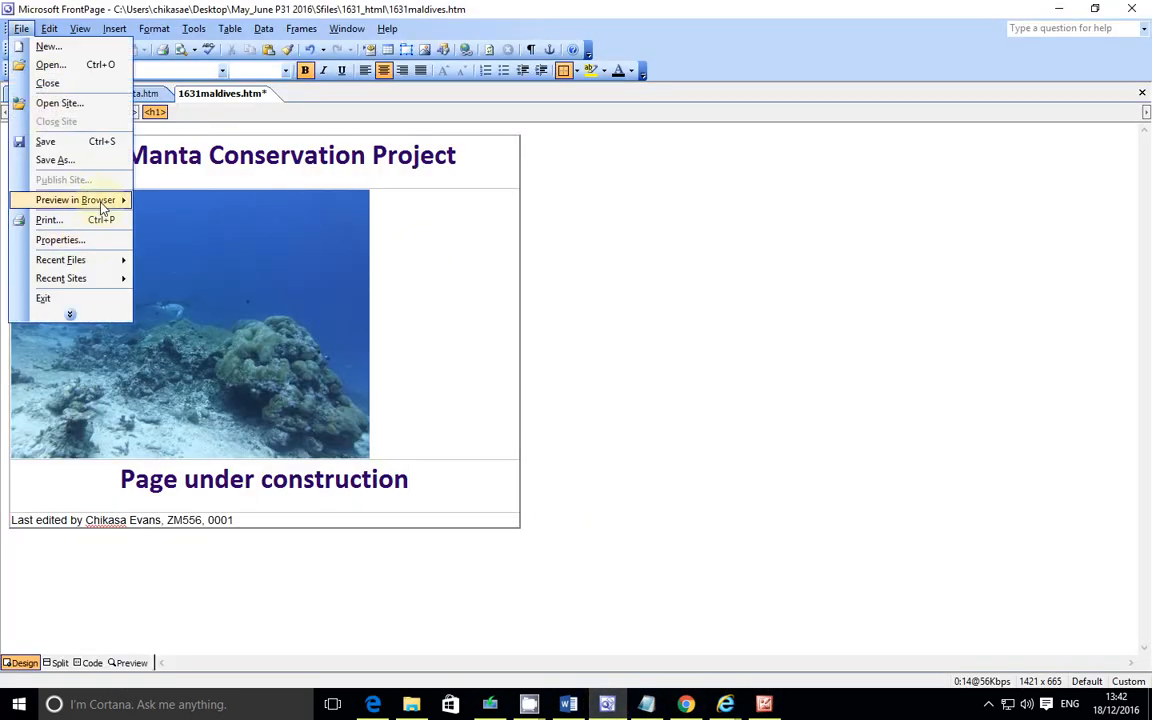
mouse_move(100, 200)
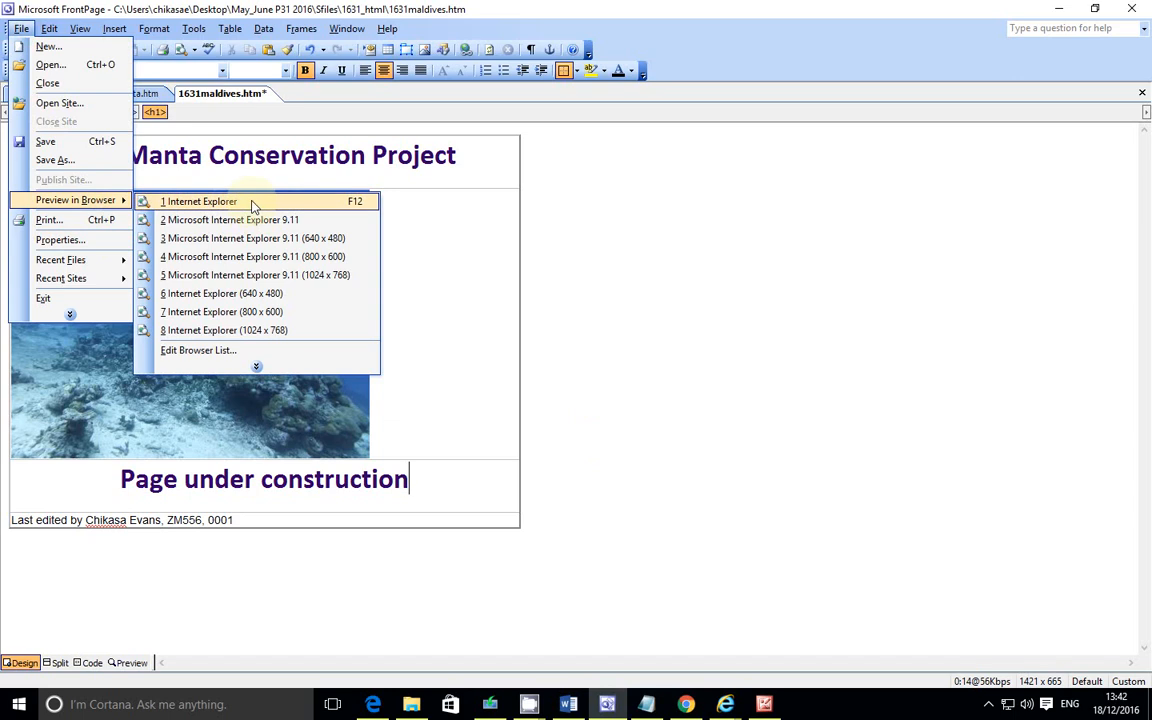
left_click(252, 203)
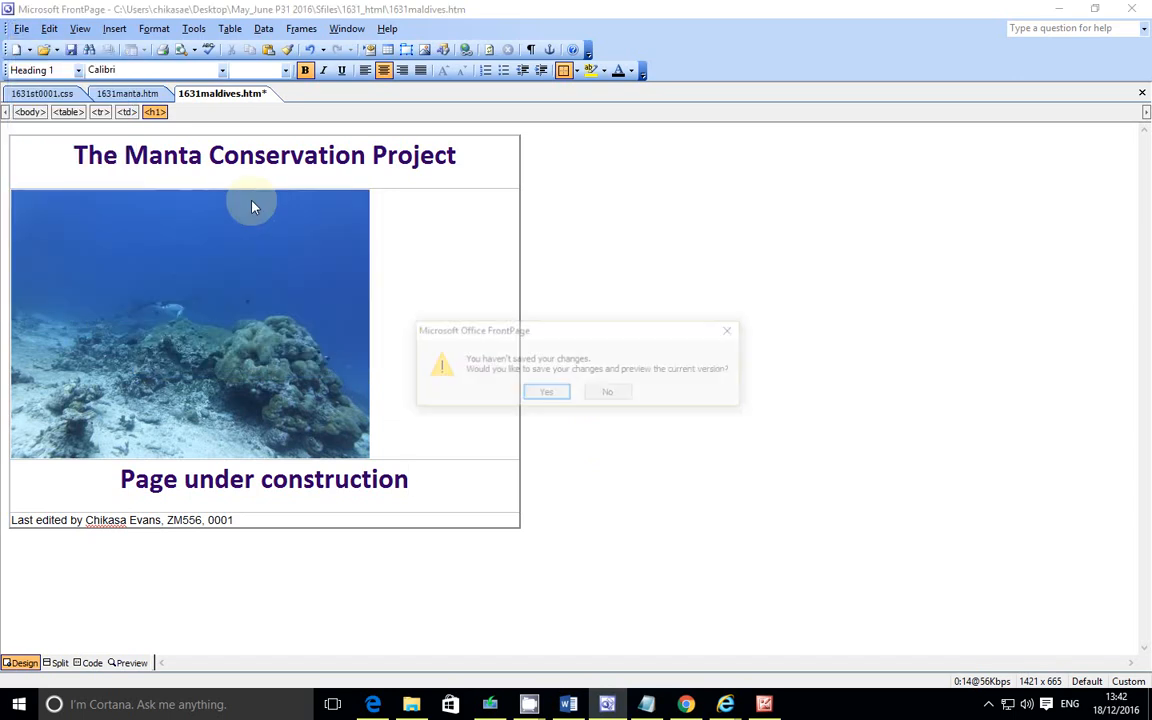
left_click(546, 394)
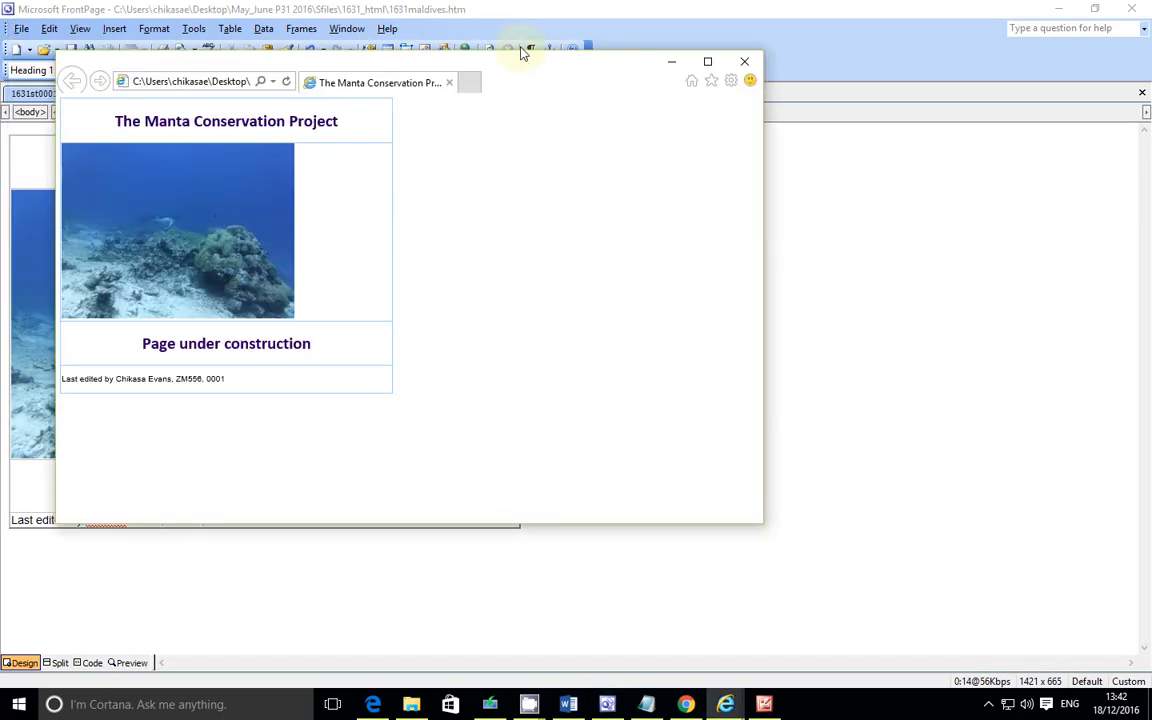
left_click(707, 61)
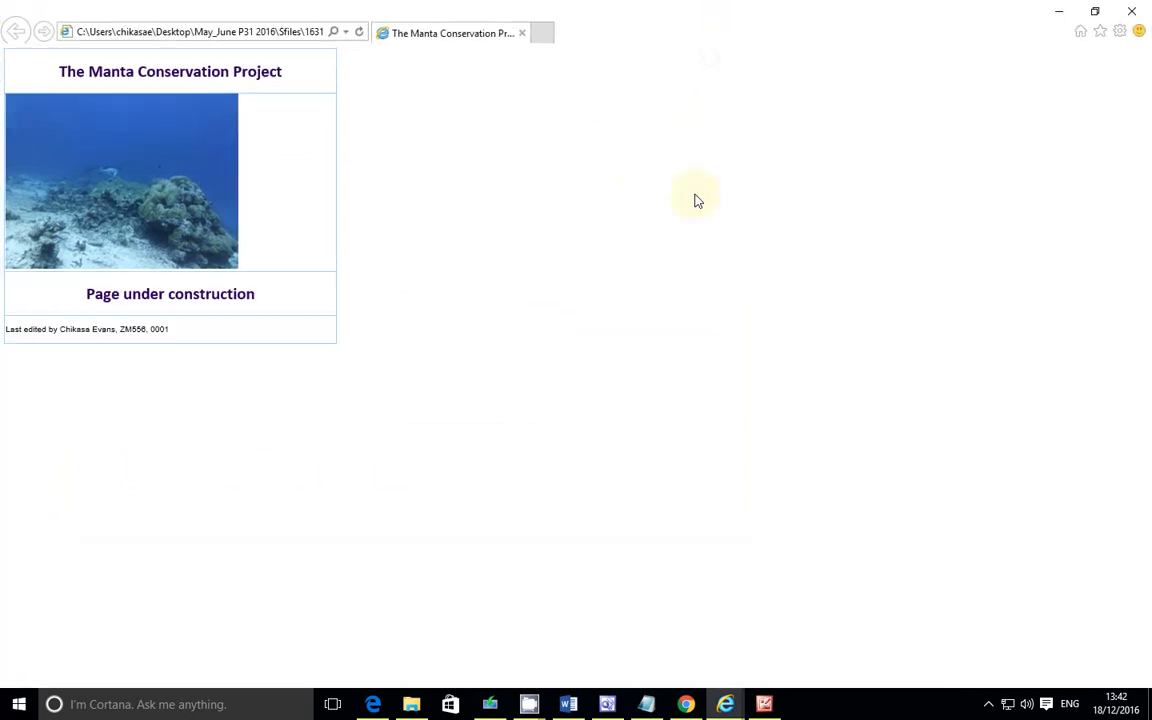
Step: Capture a screenshot of the web page displayed in the browser and copy it to the clipboard
scroll(697, 200, "up", 7)
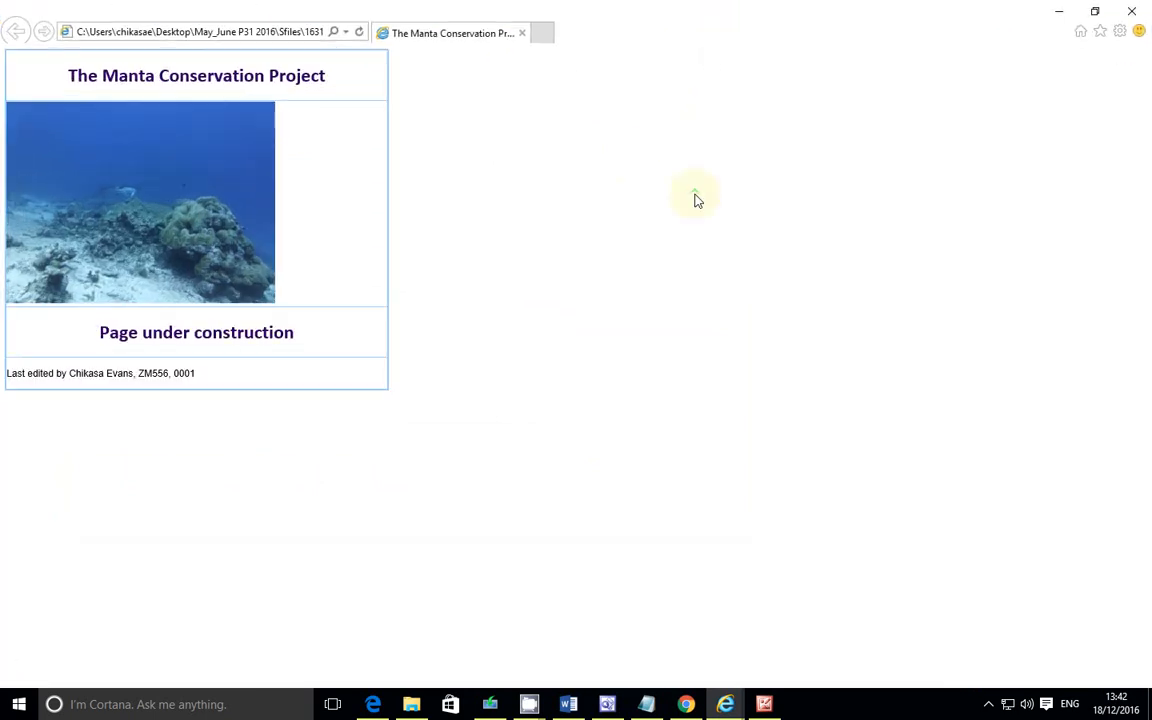
scroll(697, 200, "up", 1)
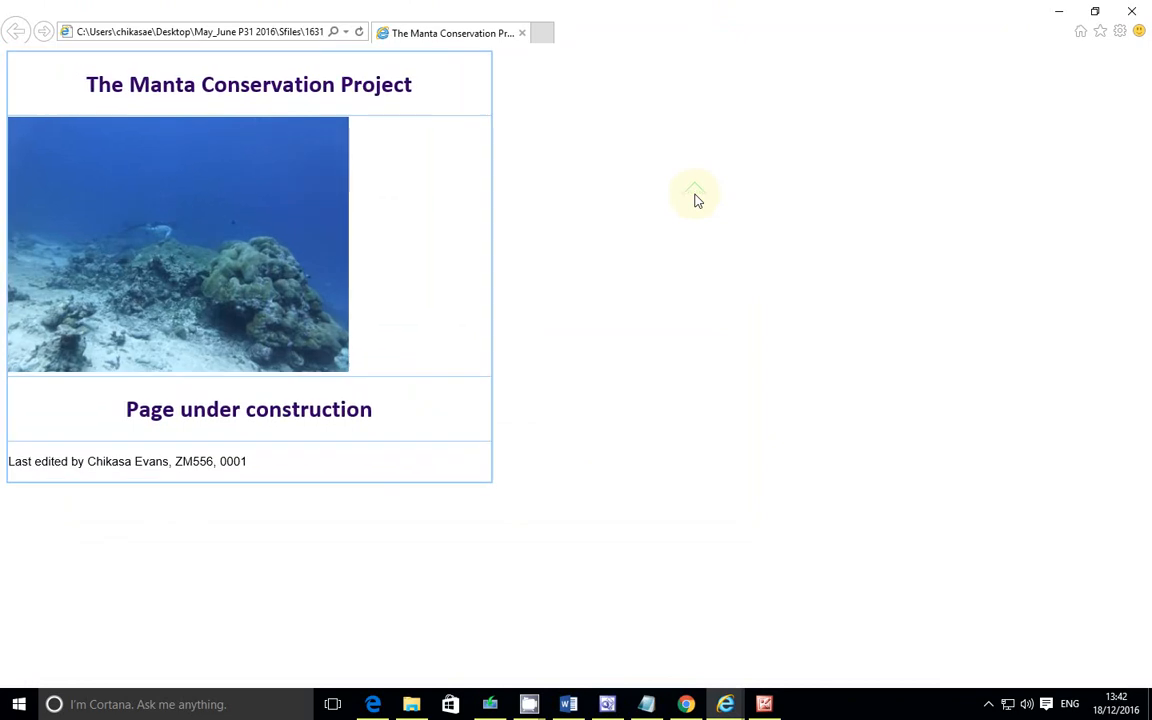
scroll(697, 200, "up", 1)
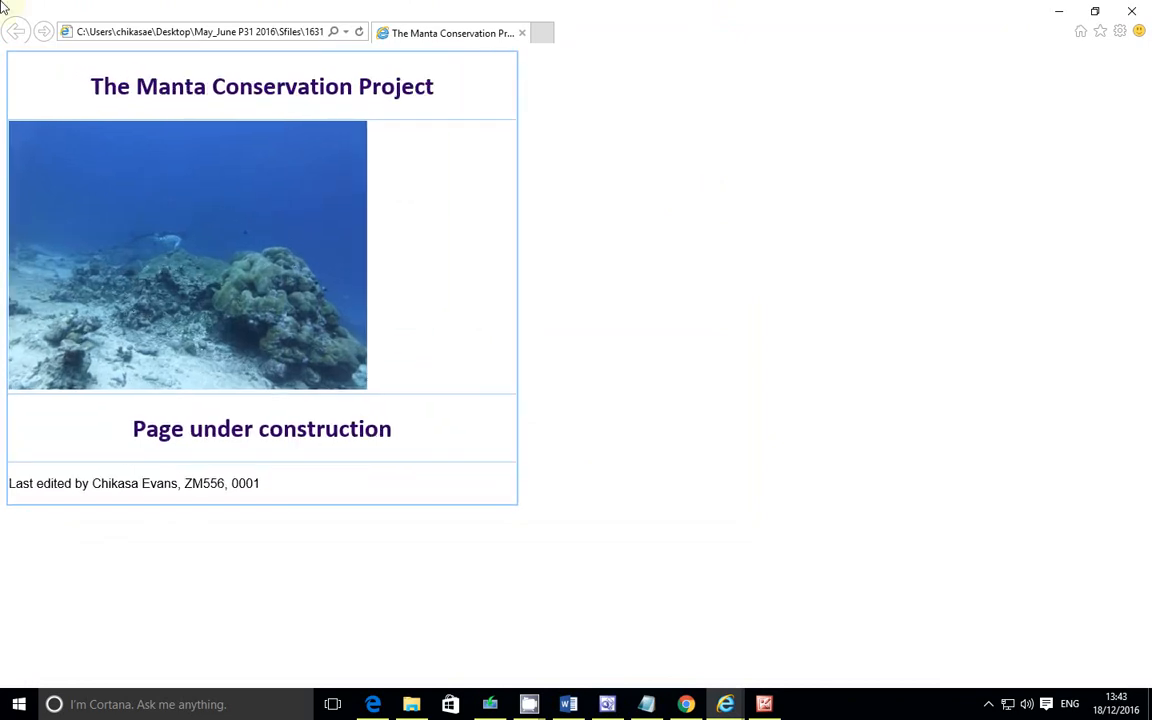
key("Print")
mouse_move(2, 3)
left_mouse_down()
mouse_move(576, 437)
mouse_move(663, 663)
mouse_move(590, 576)
left_mouse_up()
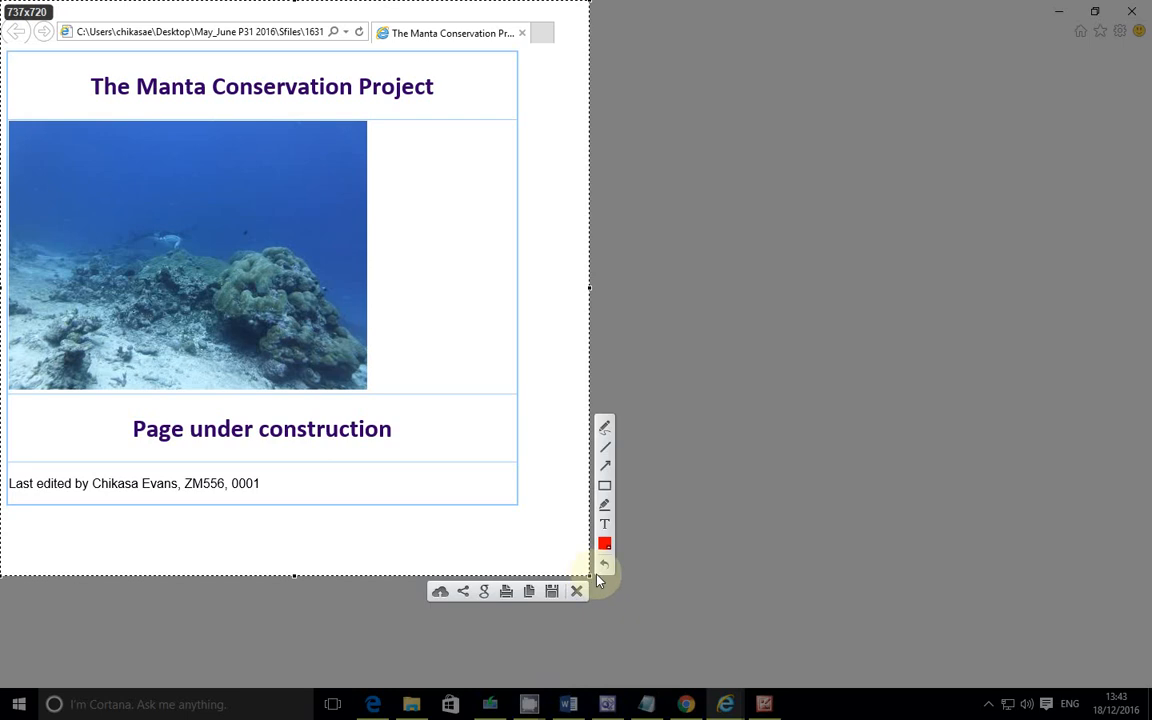
left_click(529, 592)
Step: Replace the Evidence 7 placeholder text in the evidence document with the browser screenshot
left_click(568, 704)
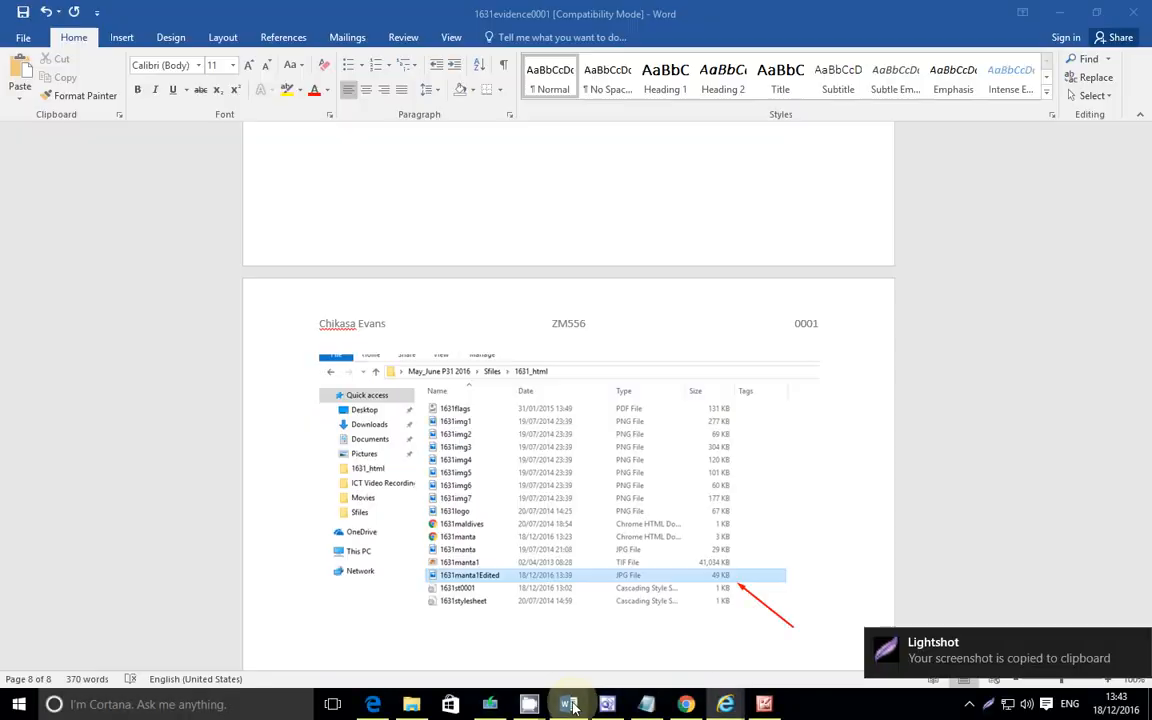
scroll(591, 605, "down", 3)
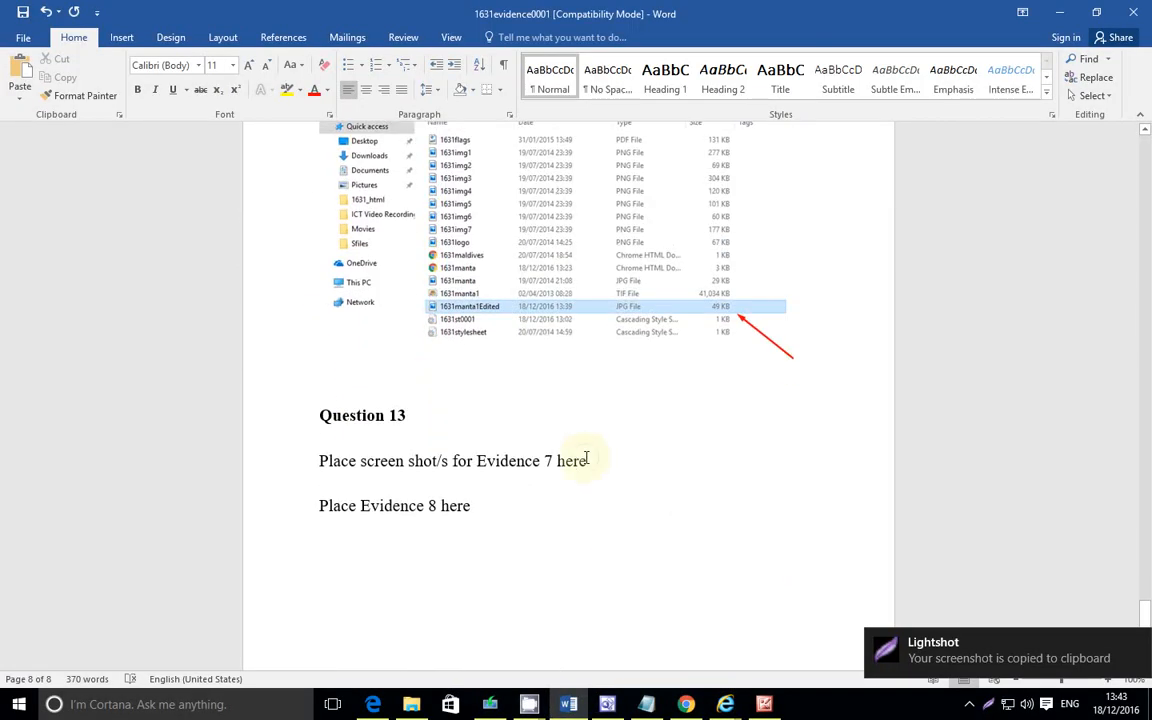
left_click_drag(588, 460, 343, 457)
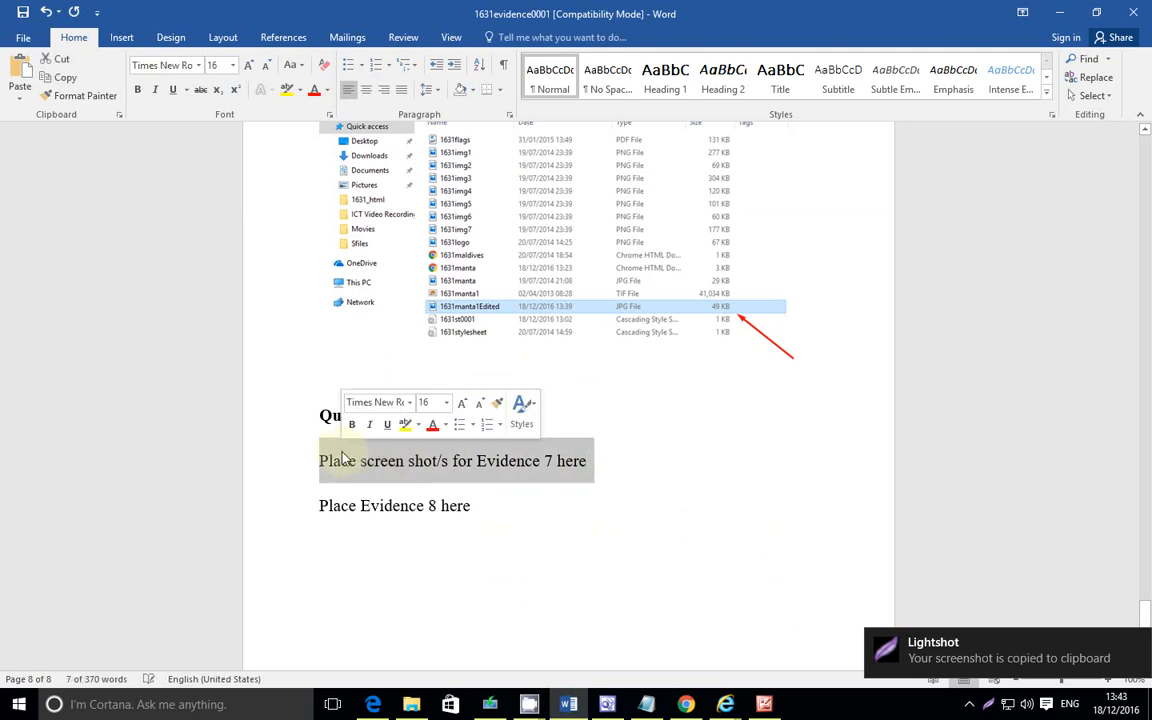
key("Delete")
key("ctrl+v")
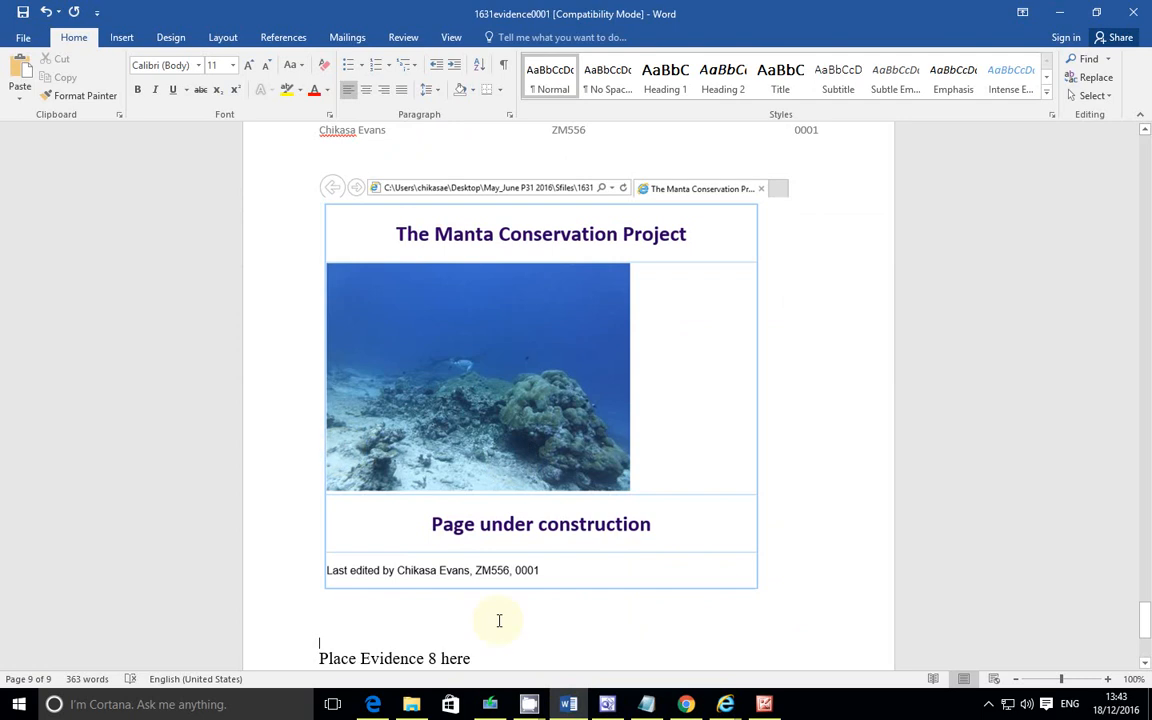
Step: Switch the web page to Code view and copy its entire HTML source
left_click(375, 706)
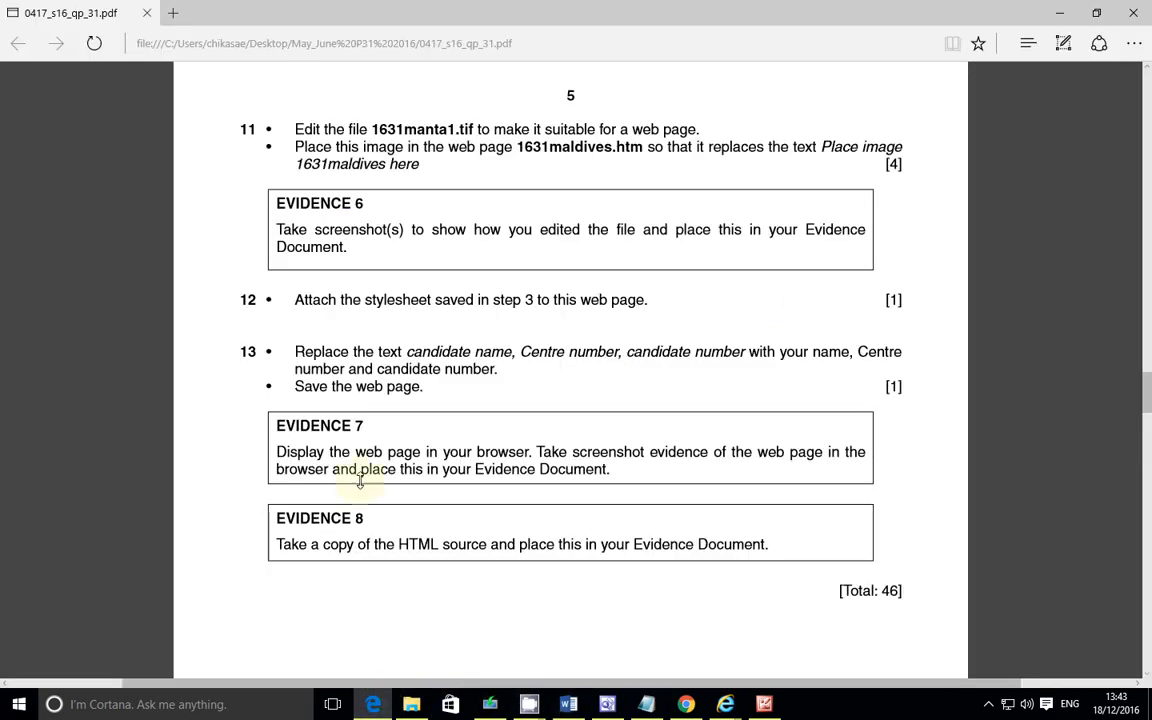
scroll(345, 478, "down", 2)
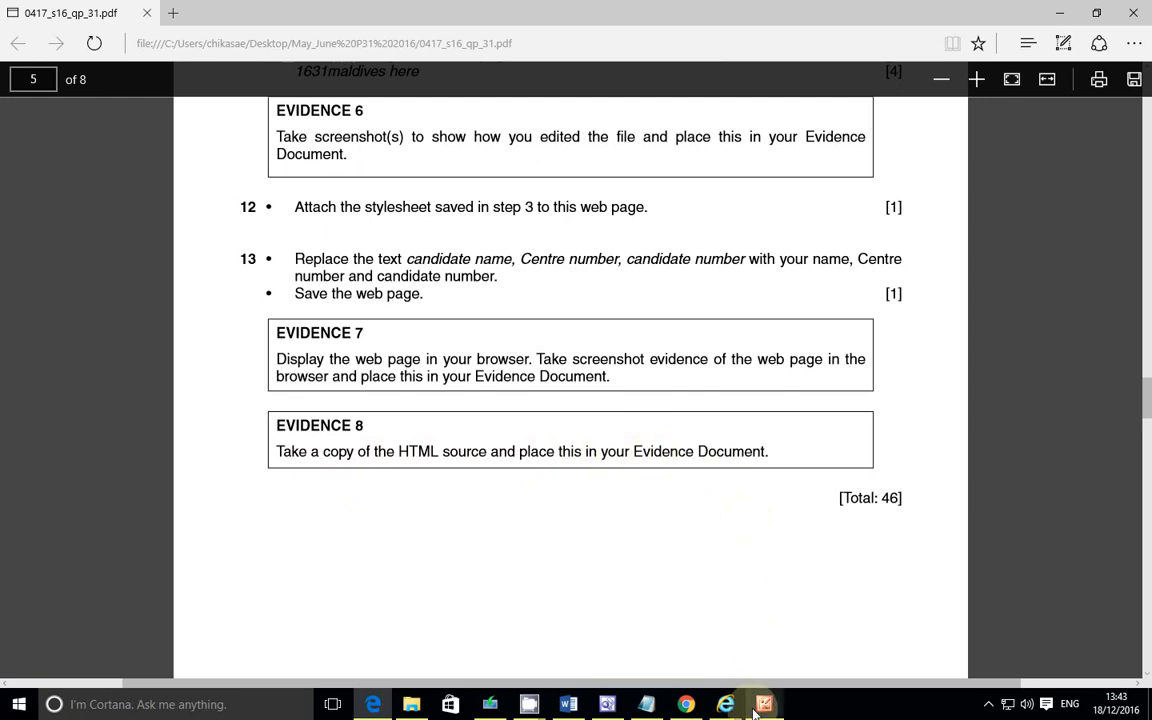
left_click(607, 704)
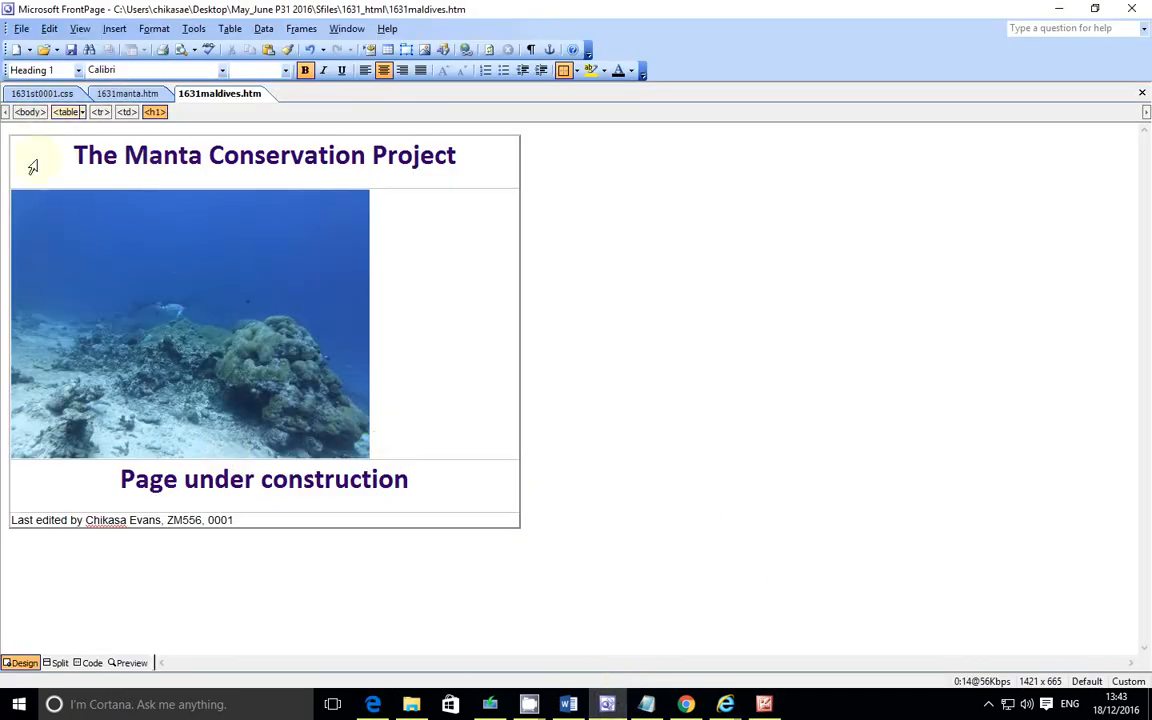
left_click(88, 664)
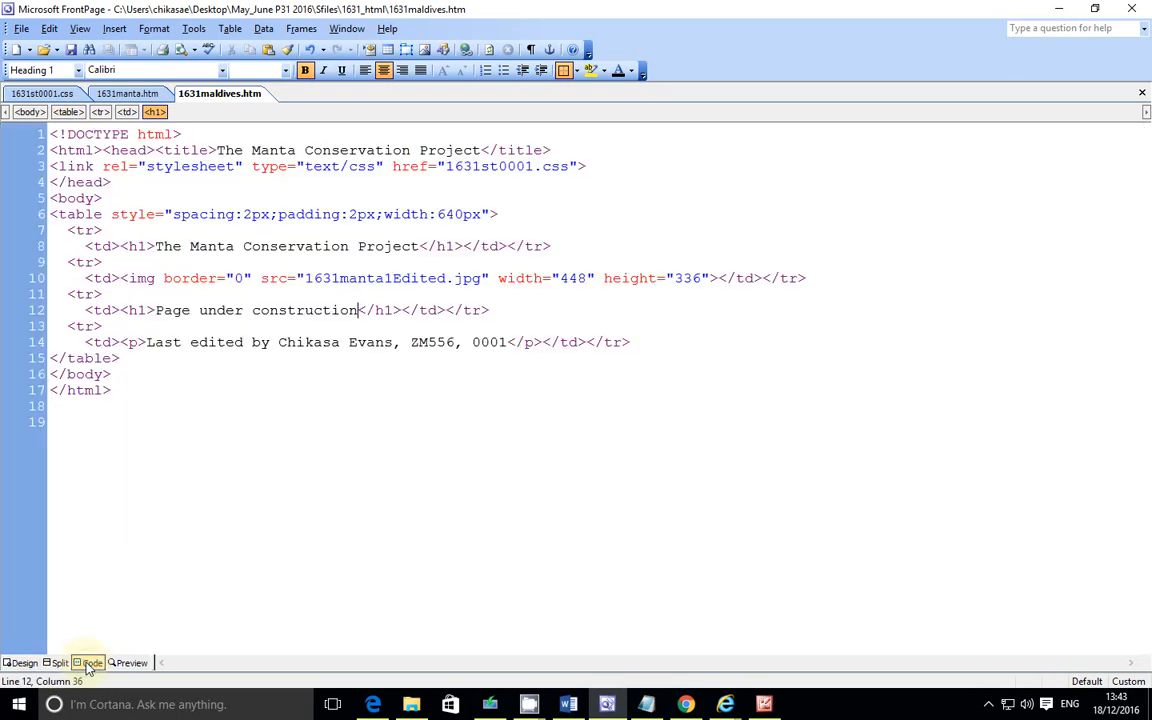
key("ctrl+a")
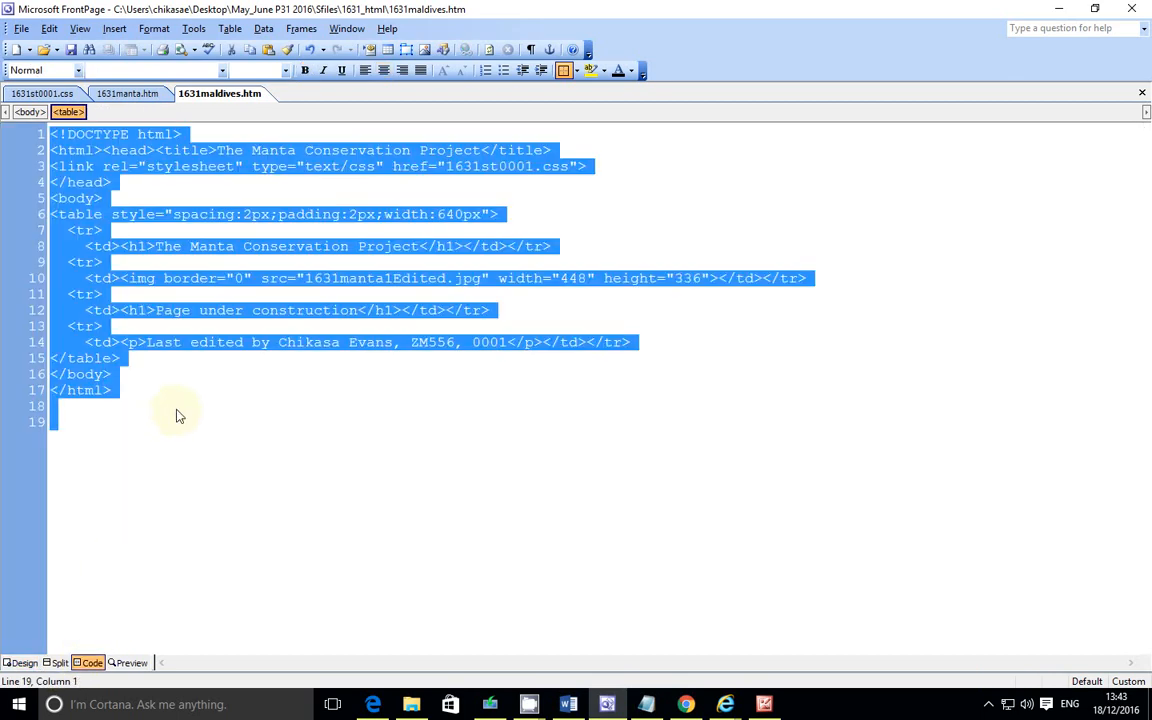
right_click(147, 280)
left_click(207, 373)
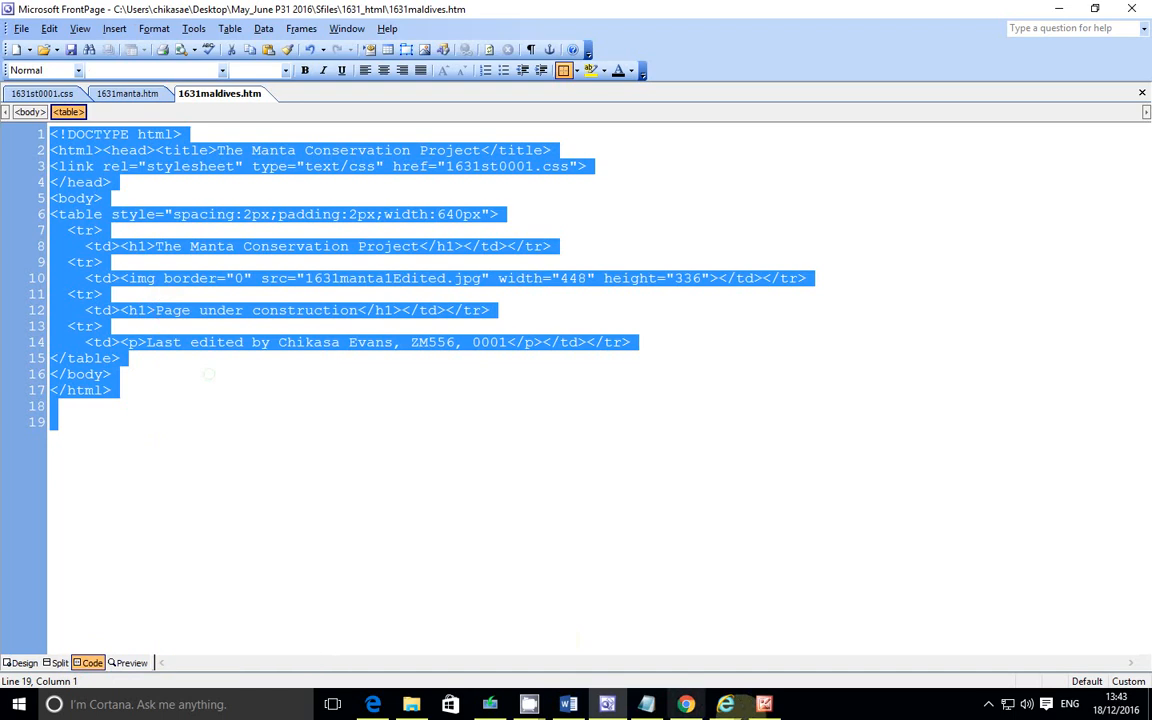
Step: Replace the Evidence 8 placeholder text in the evidence document with the copied HTML source
key("alt+Tab")
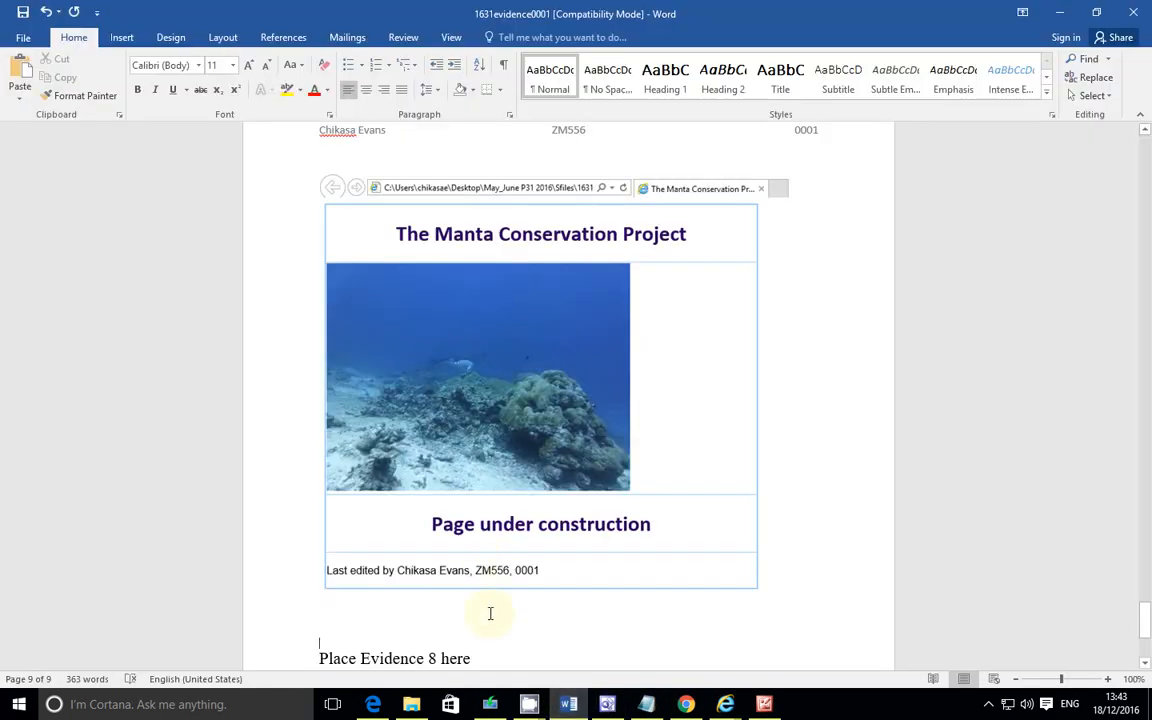
scroll(485, 595, "down", 2)
left_click(494, 575)
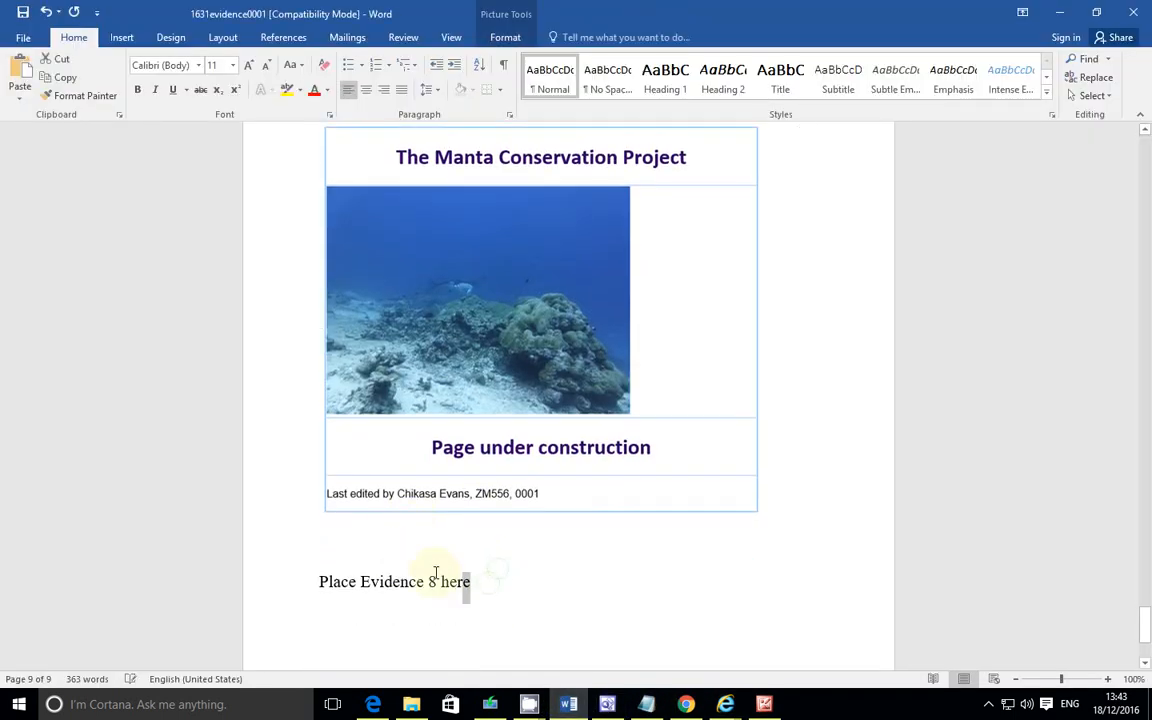
left_click_drag(470, 582, 309, 576)
key("ctrl+v")
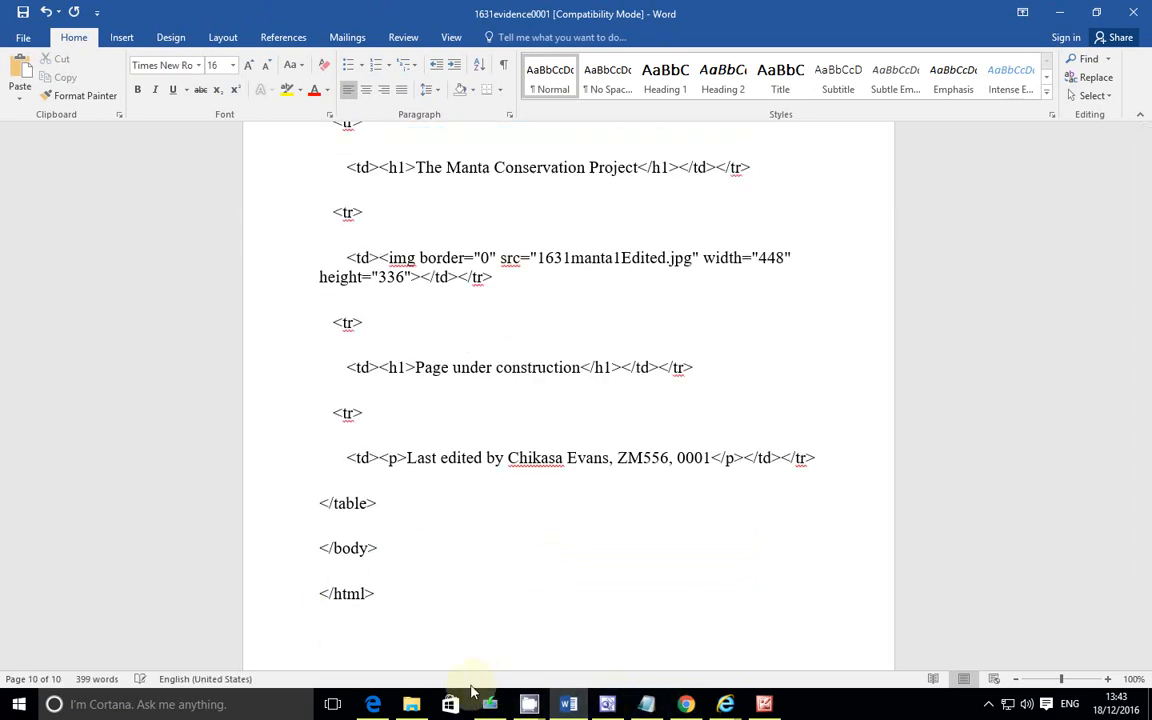
Step: Read through the remaining exam tasks in the question paper, including the spreadsheet task
left_click(372, 704)
scroll(425, 476, "down", 5)
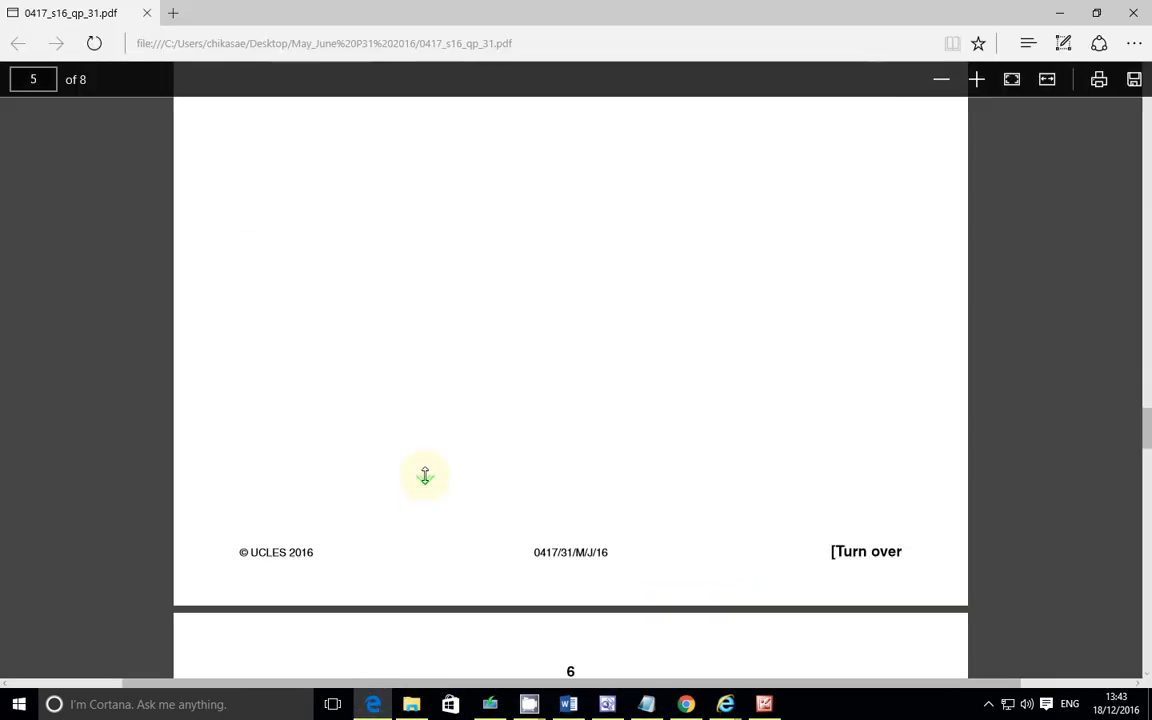
scroll(425, 476, "down", 4)
scroll(425, 475, "up", 11)
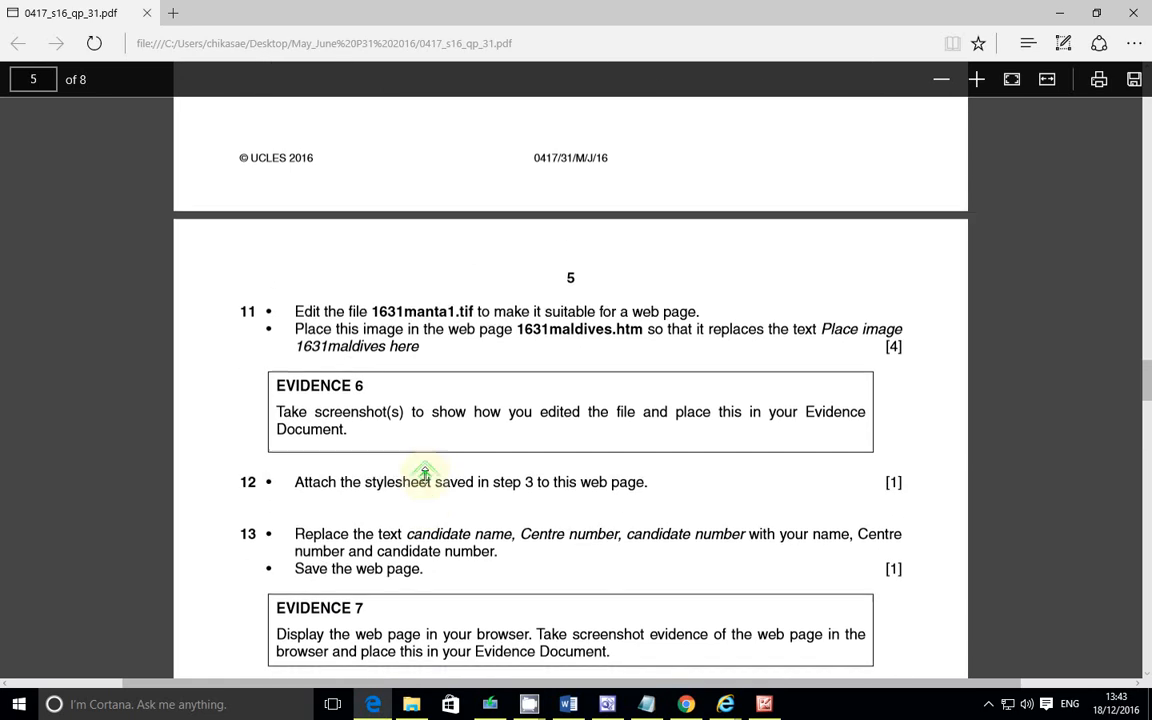
scroll(425, 476, "down", 3)
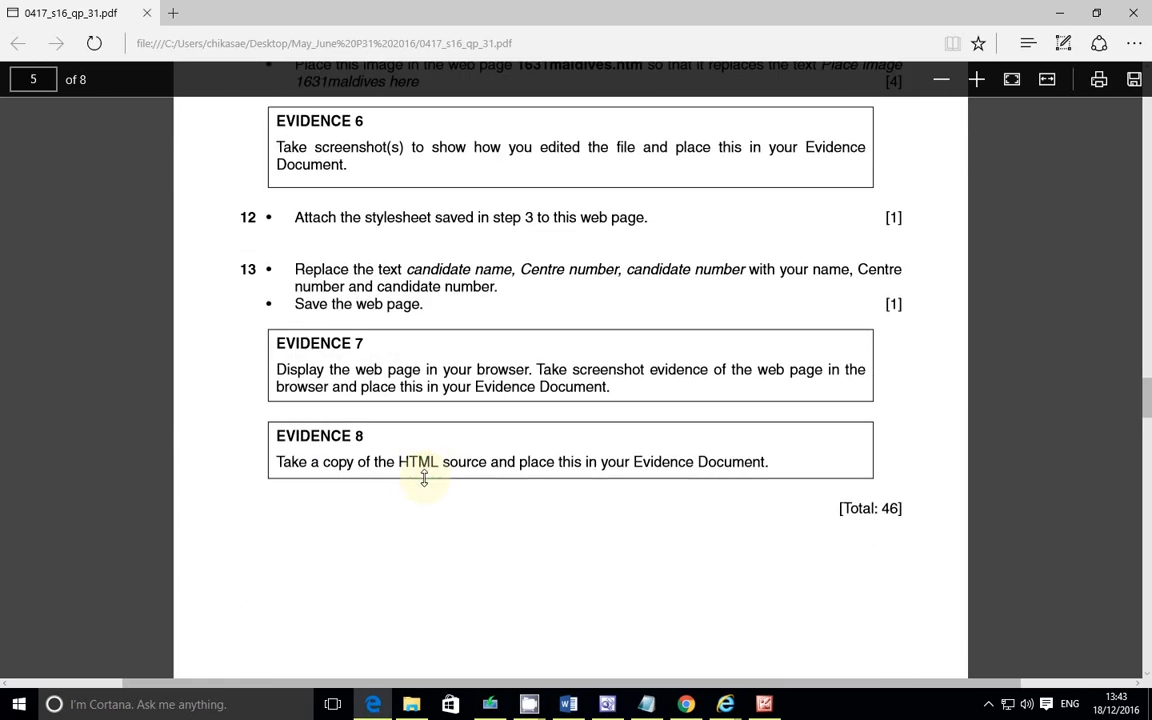
scroll(486, 378, "down", 3)
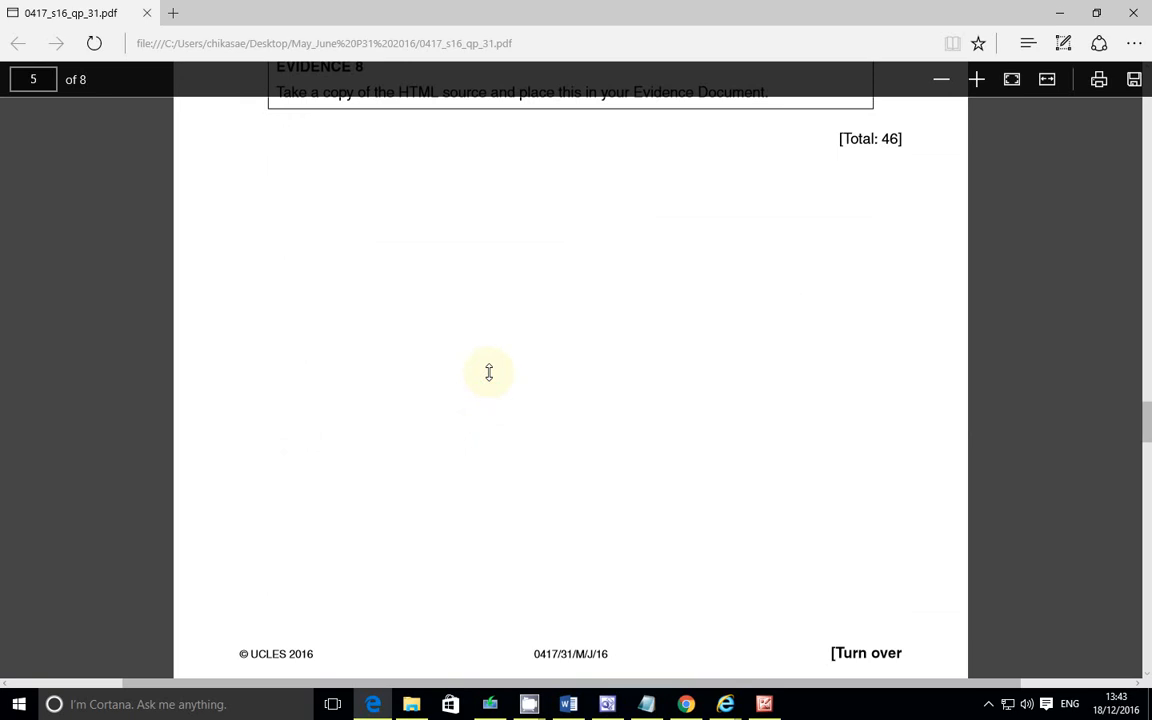
scroll(491, 371, "up", 5)
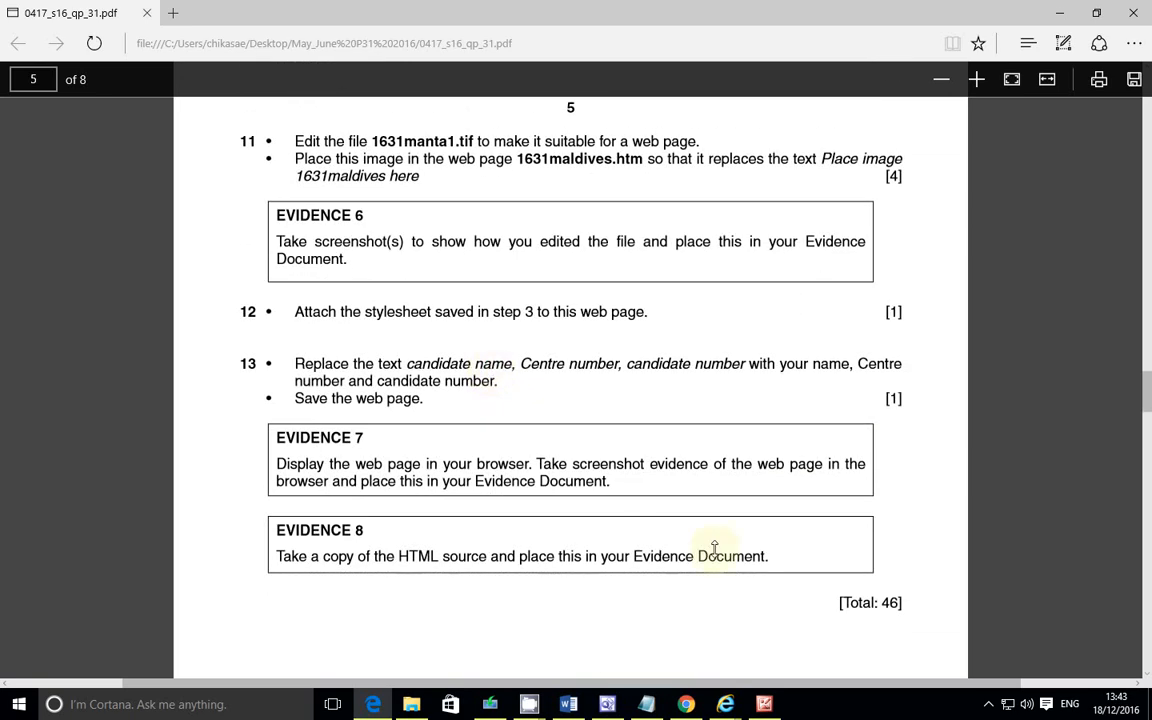
scroll(588, 425, "down", 10)
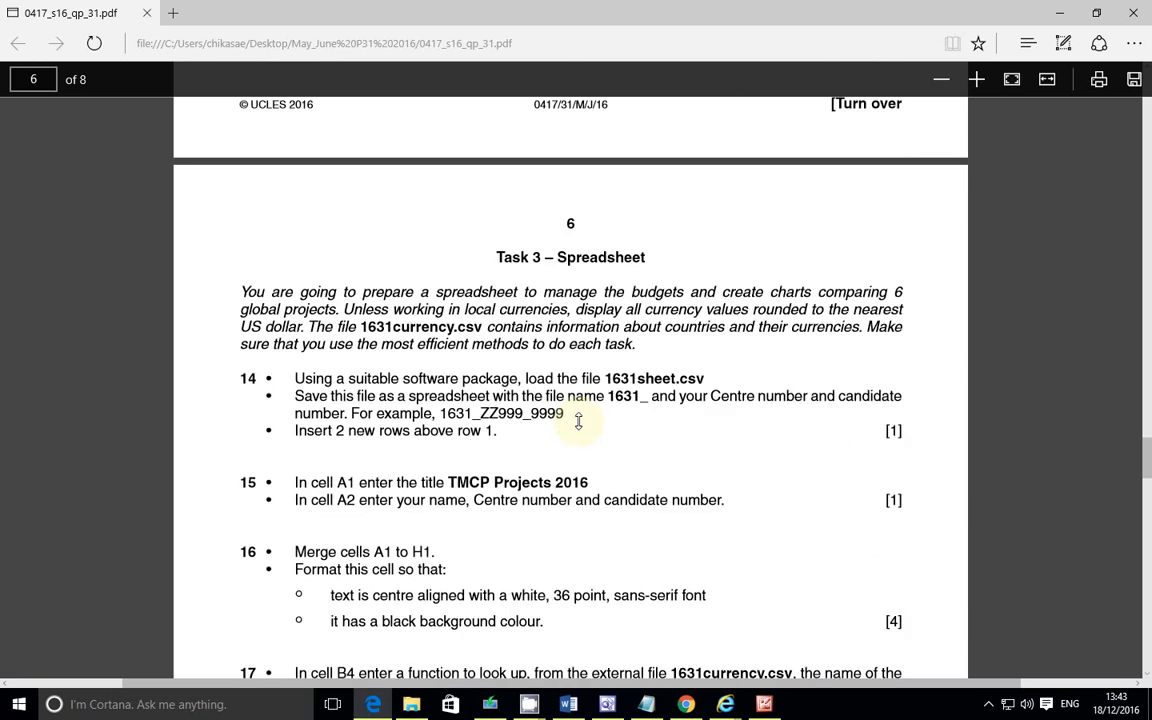
scroll(578, 421, "down", 20)
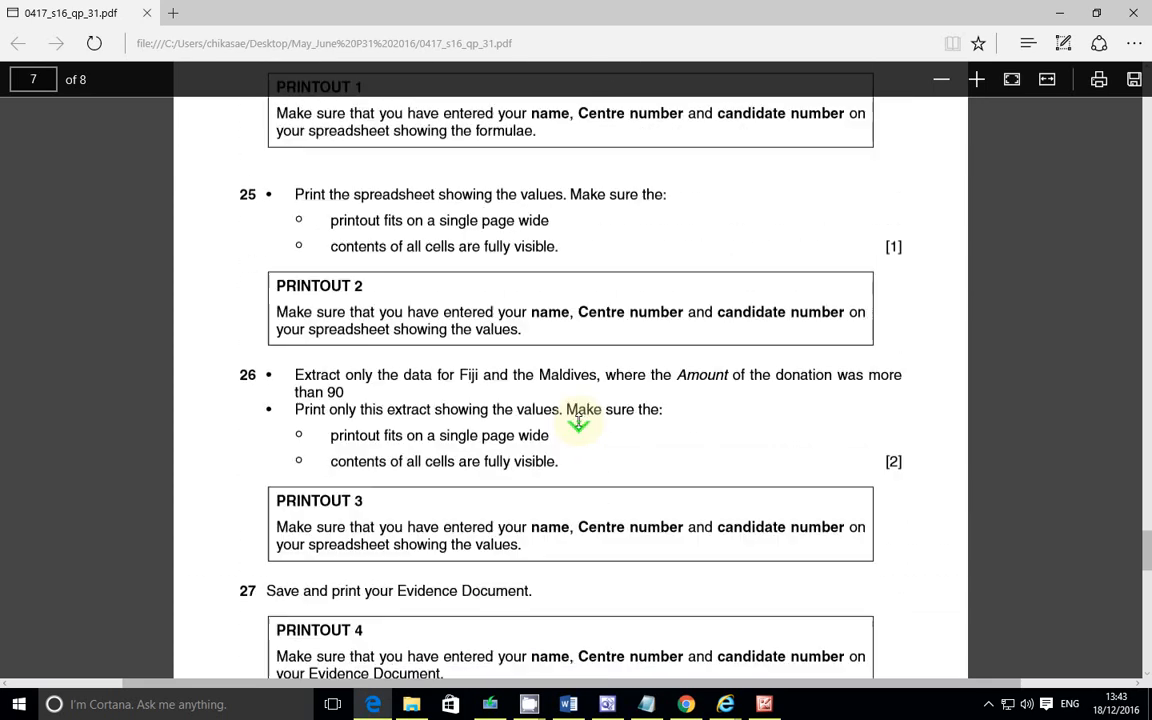
scroll(578, 421, "up", 15)
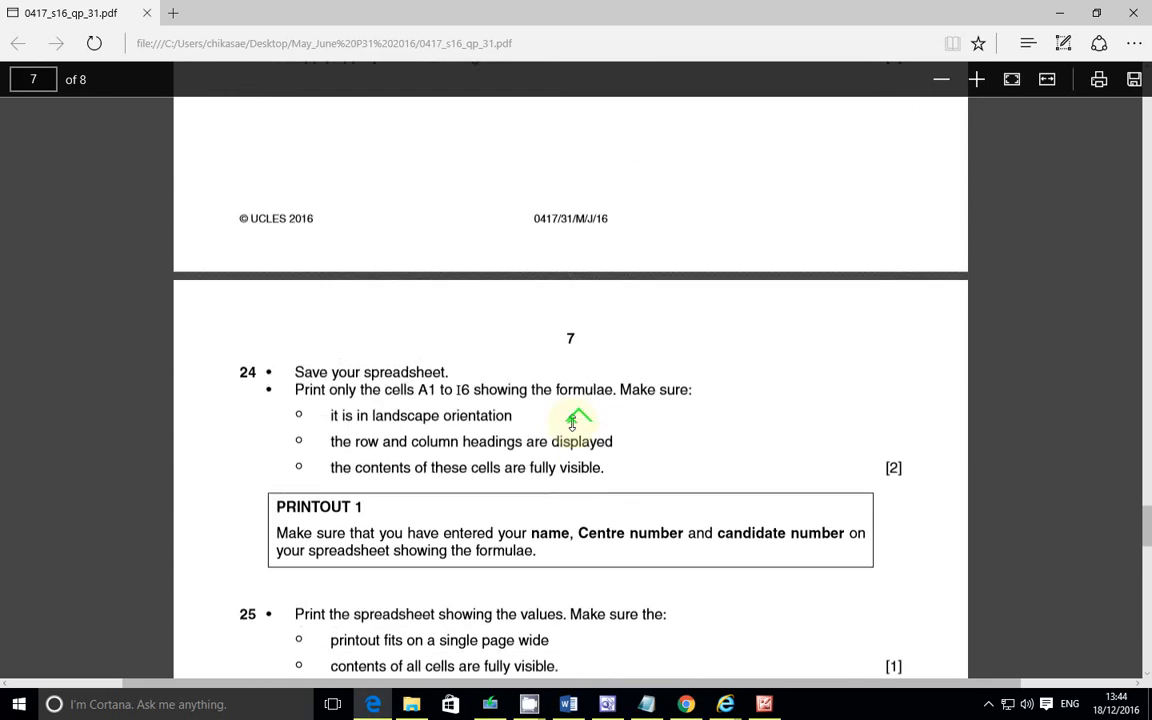
scroll(584, 408, "up", 10)
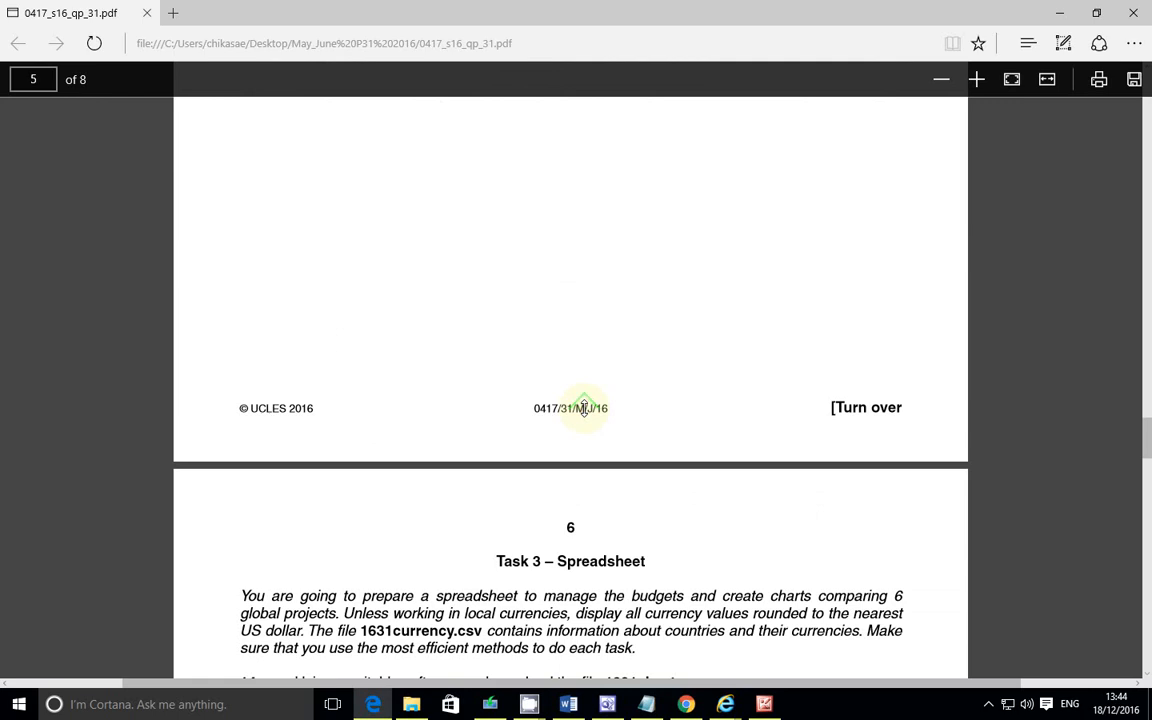
scroll(586, 406, "down", 7)
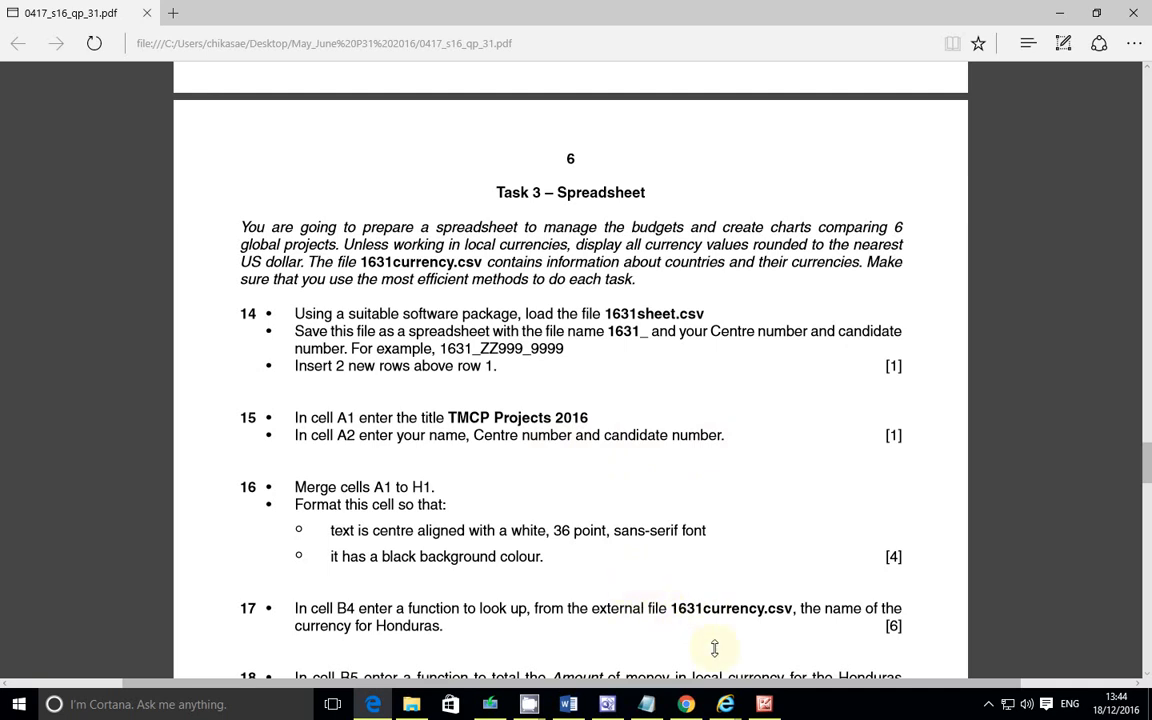
left_click(989, 704)
left_click(955, 673)
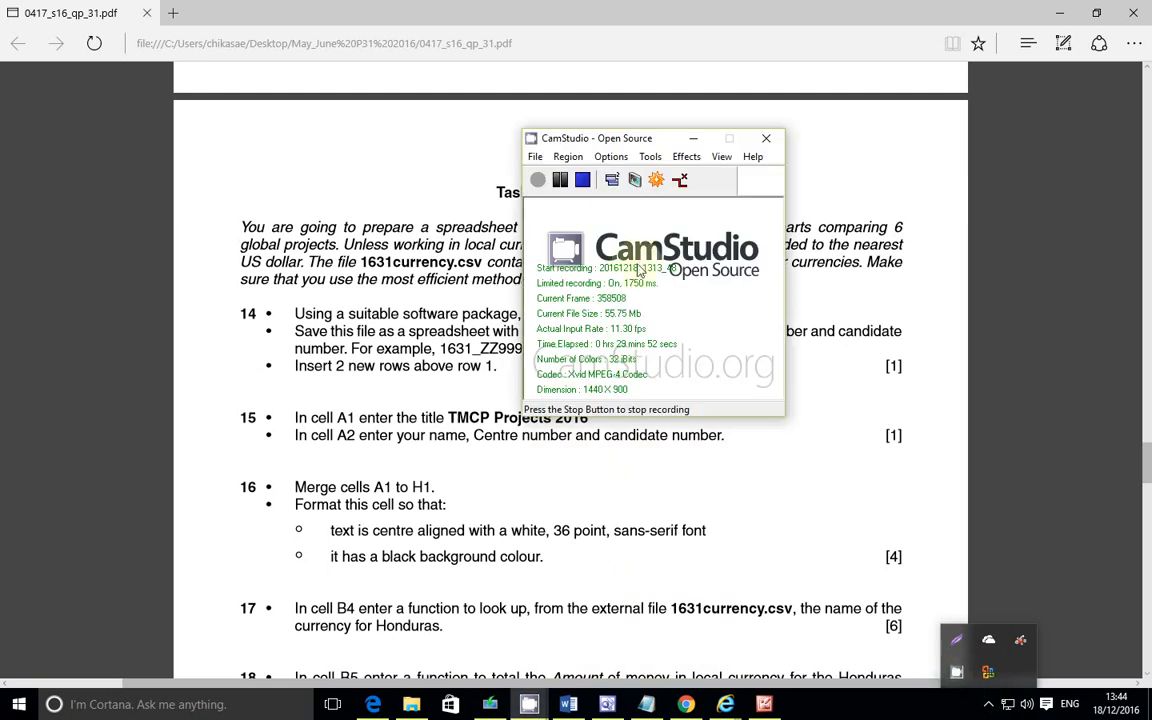